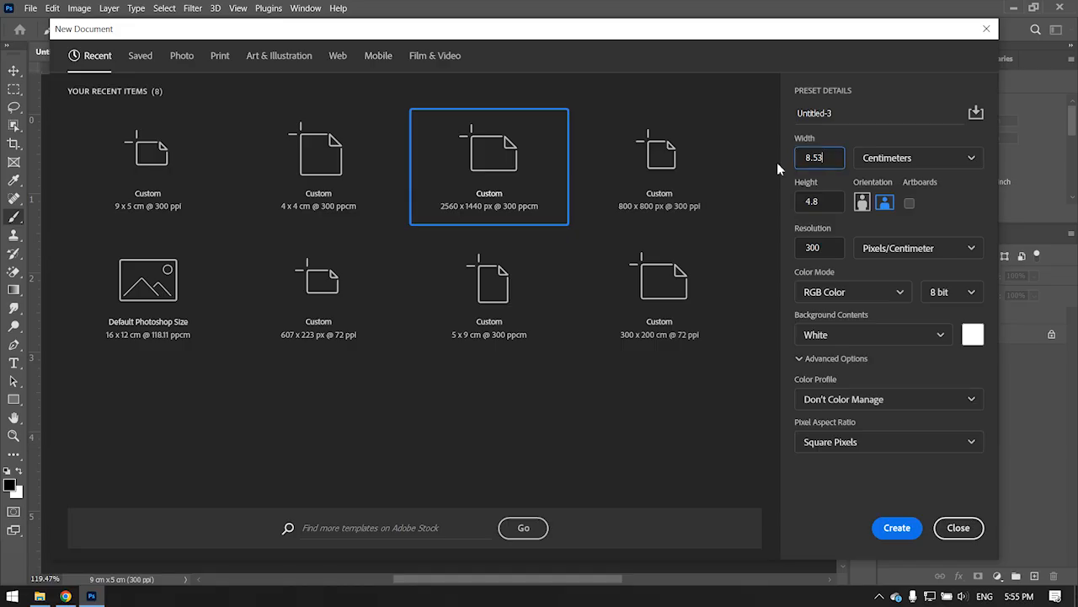
- Create a new document 9 cm wide and 5 cm high at 300 pixels/inch in CMYK Color
double_click(825, 156)
text(9)
double_click(798, 203)
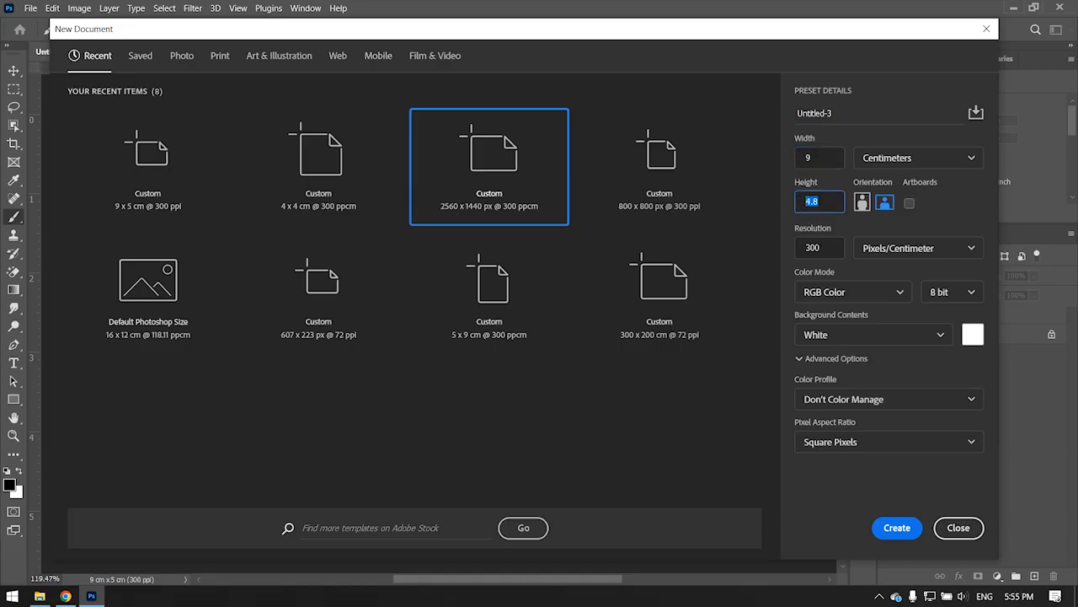
text(5)
click(867, 247)
click(886, 274)
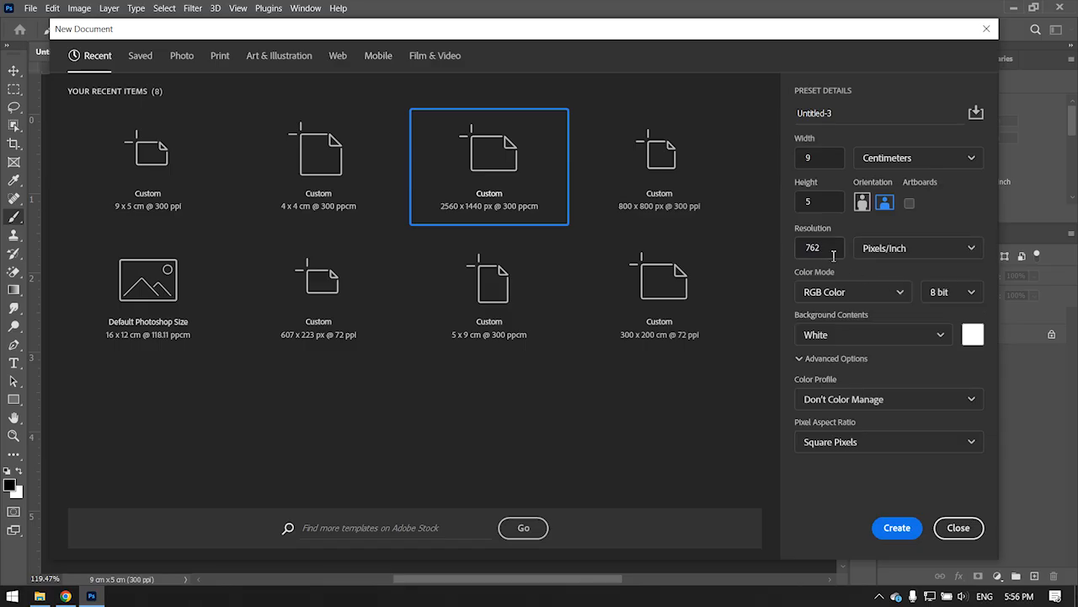
text(300)
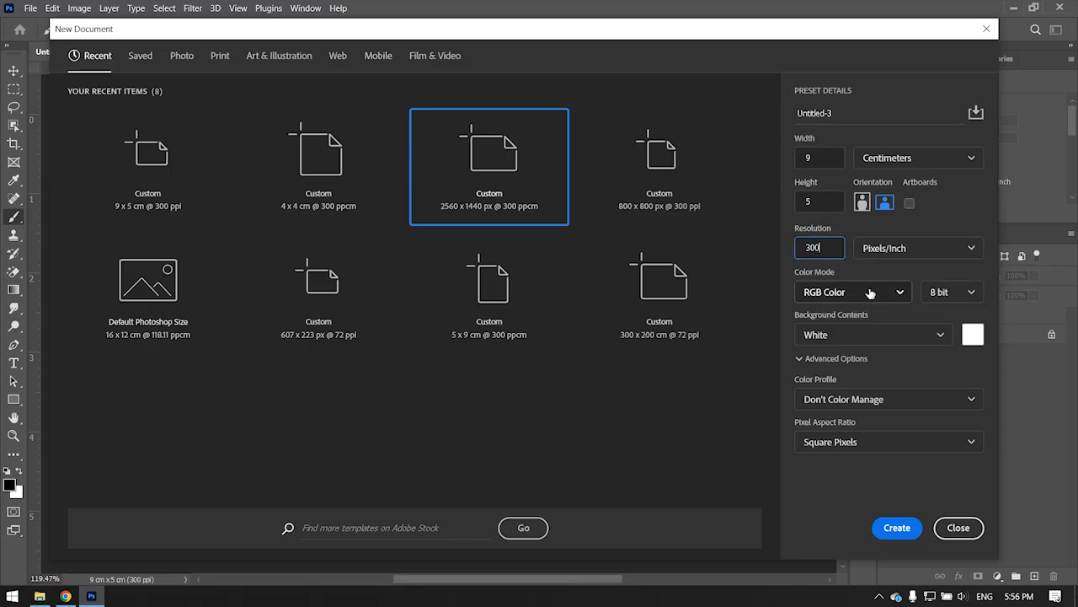
click(888, 296)
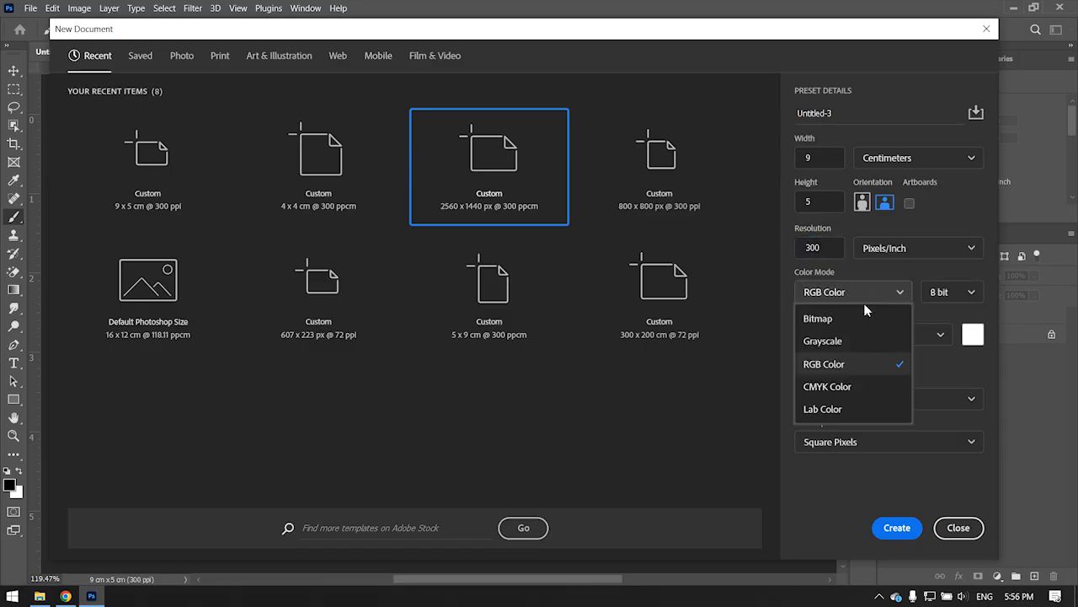
click(848, 389)
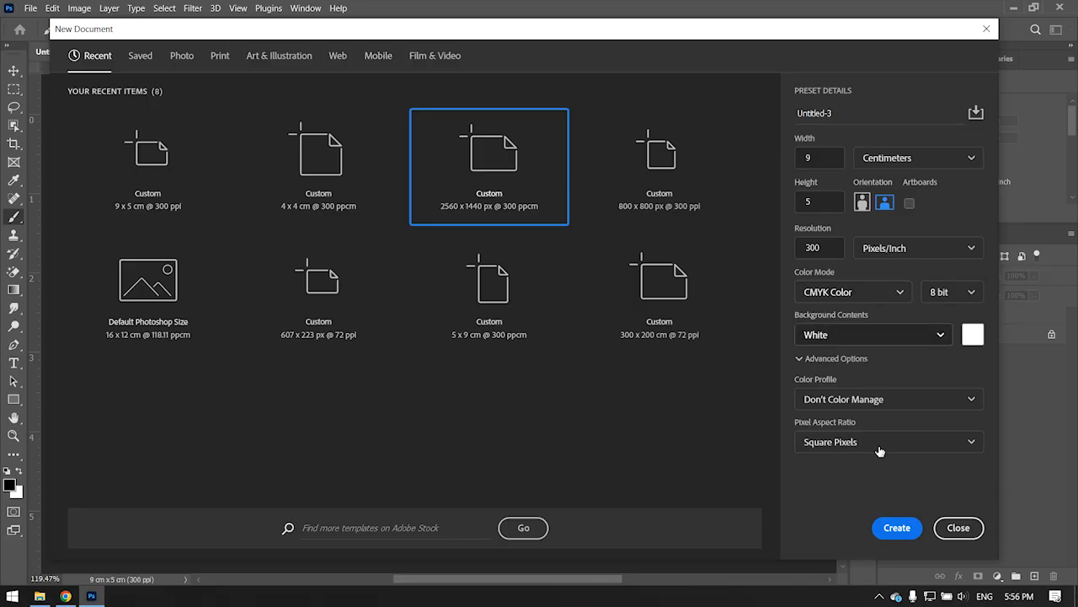
click(897, 527)
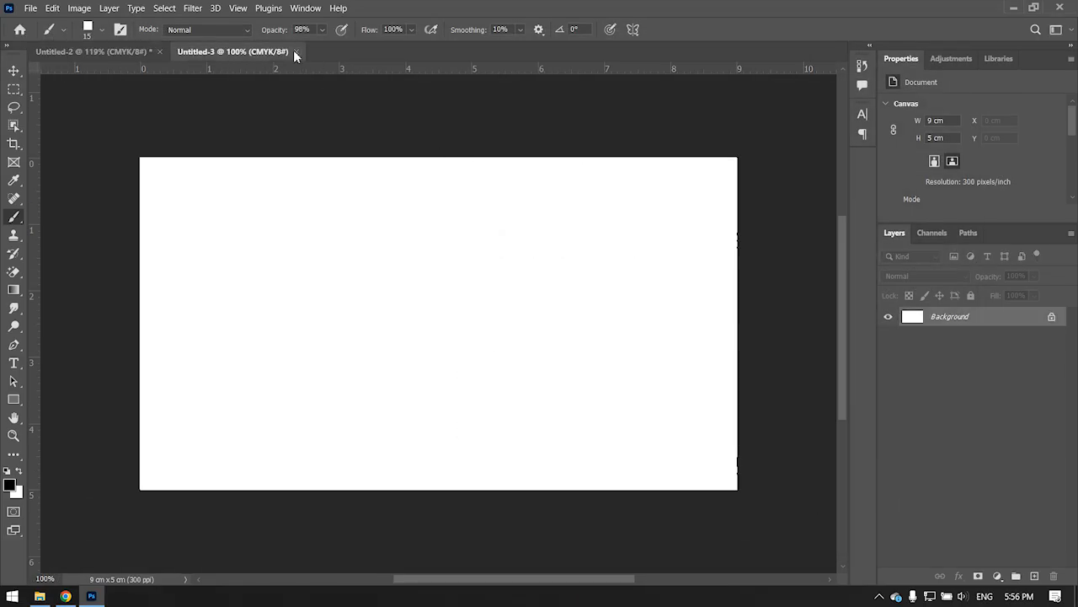
- Add a guide layout to the canvas with 0.3 cm margins on all four sides
click(13, 70)
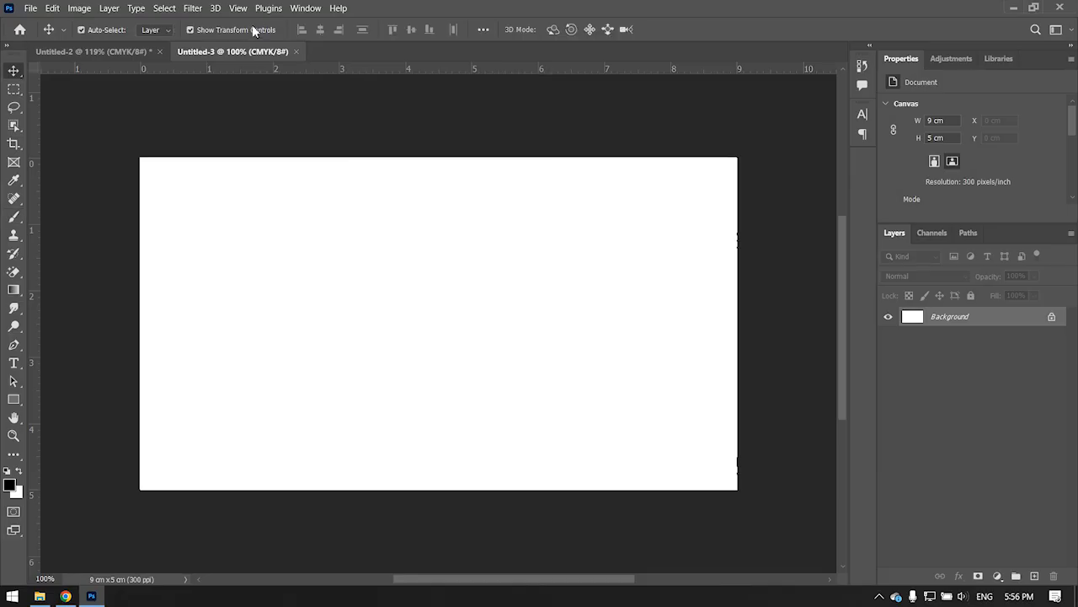
click(238, 9)
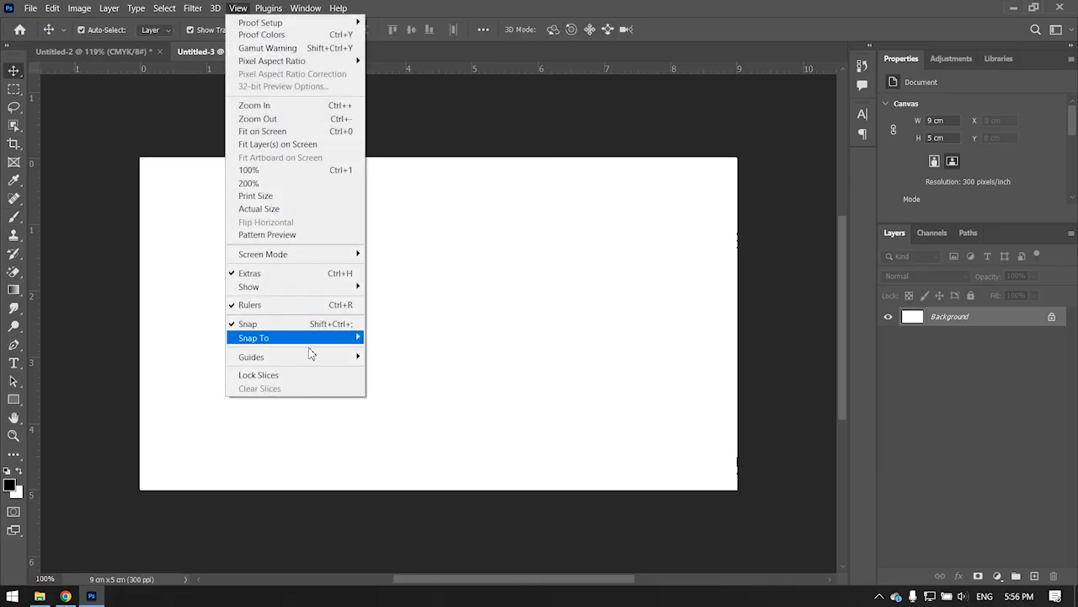
mouse_move(311, 362)
click(428, 448)
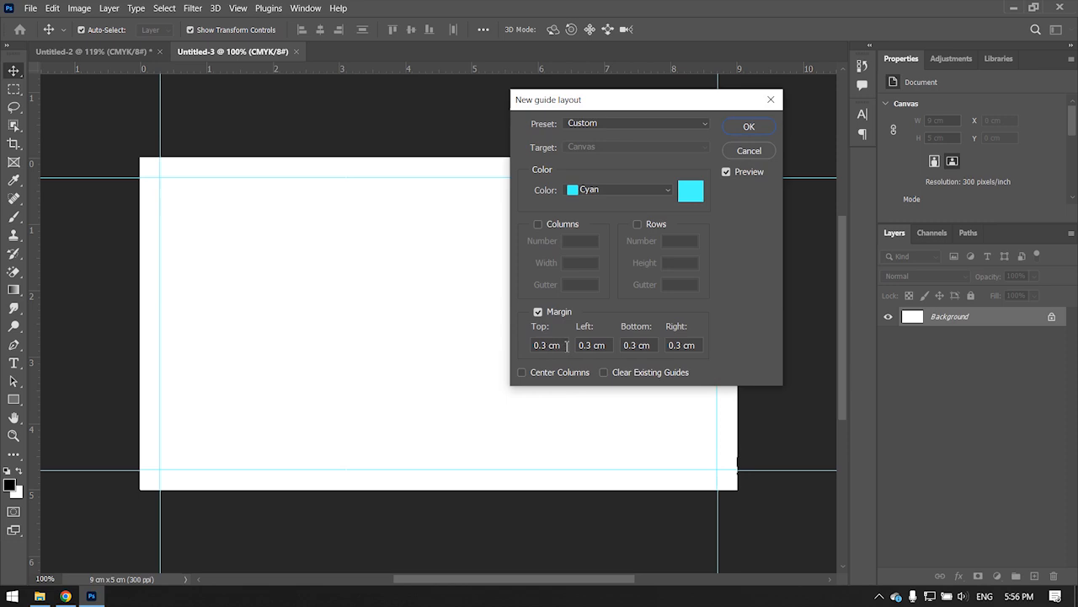
drag(567, 346, 529, 346)
click(749, 128)
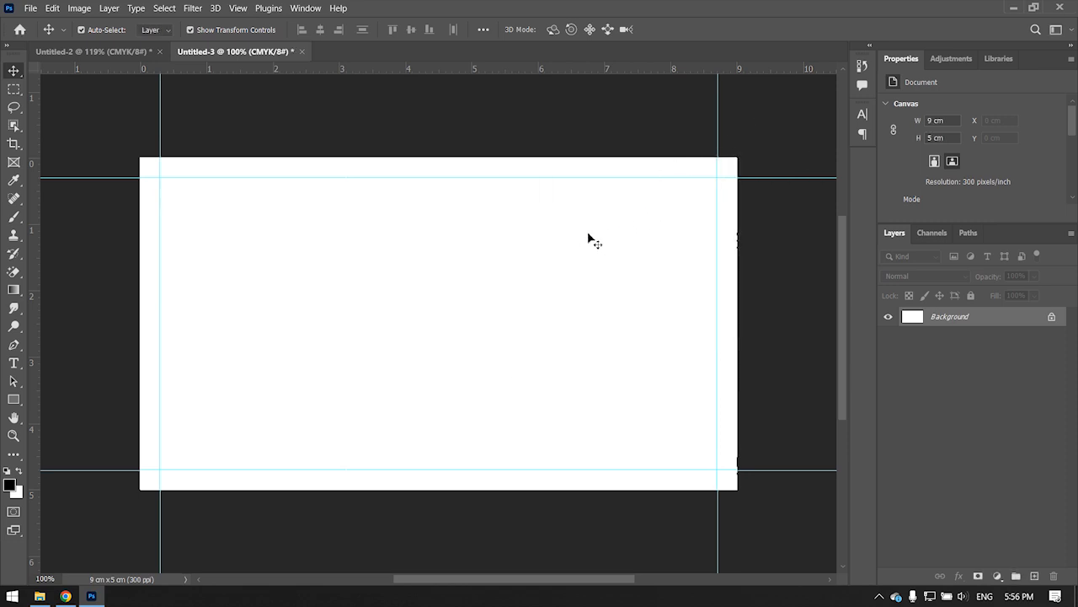
- Draw a black rectangle shape about 3.97 × 5.37 cm covering the left part of the canvas
click(15, 289)
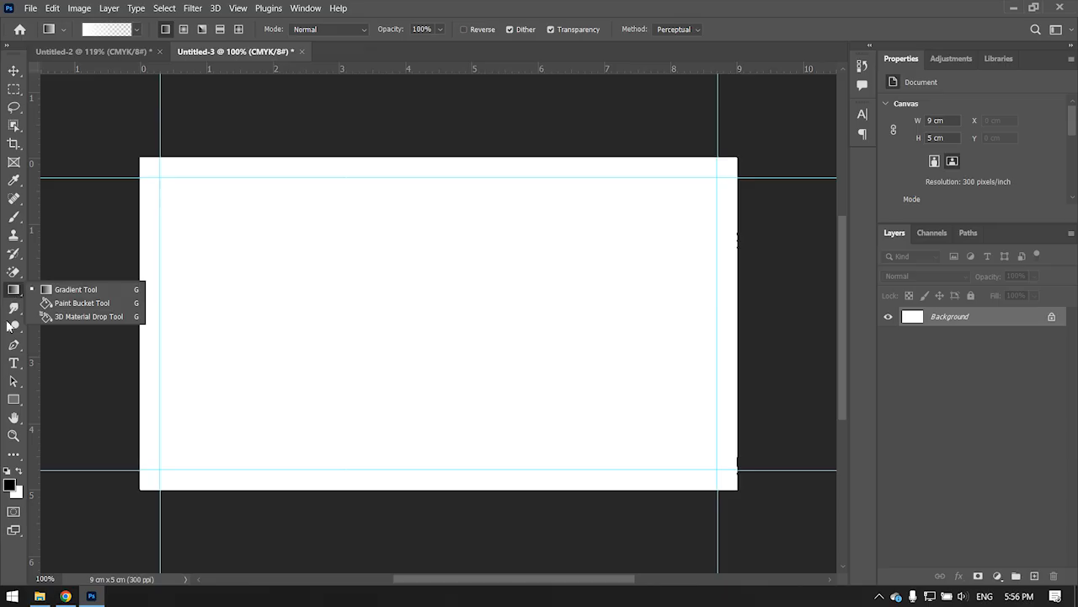
click(13, 399)
click(61, 399)
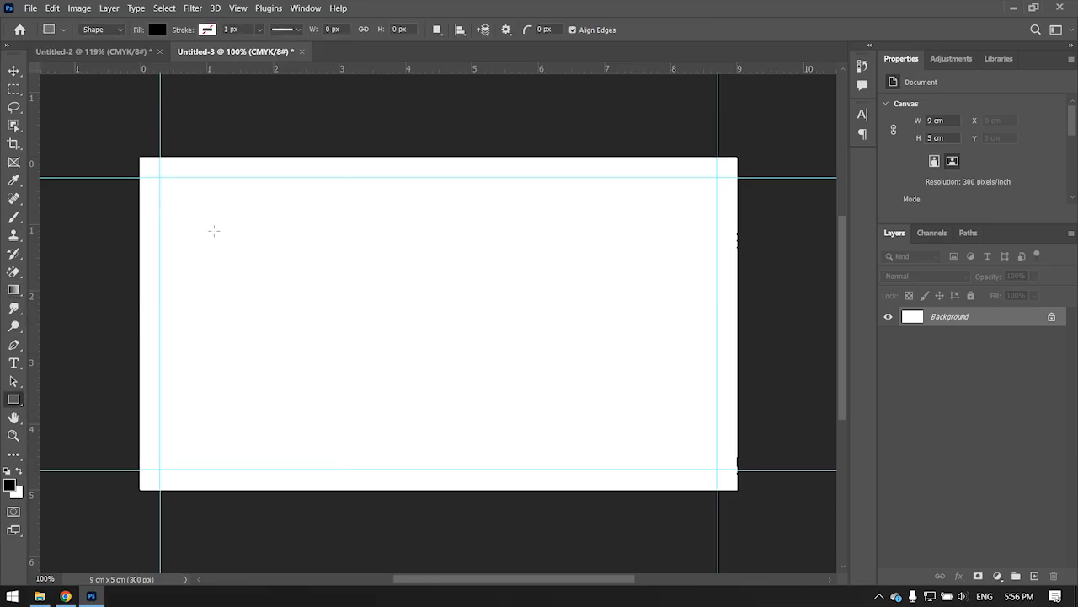
drag(130, 148, 392, 503)
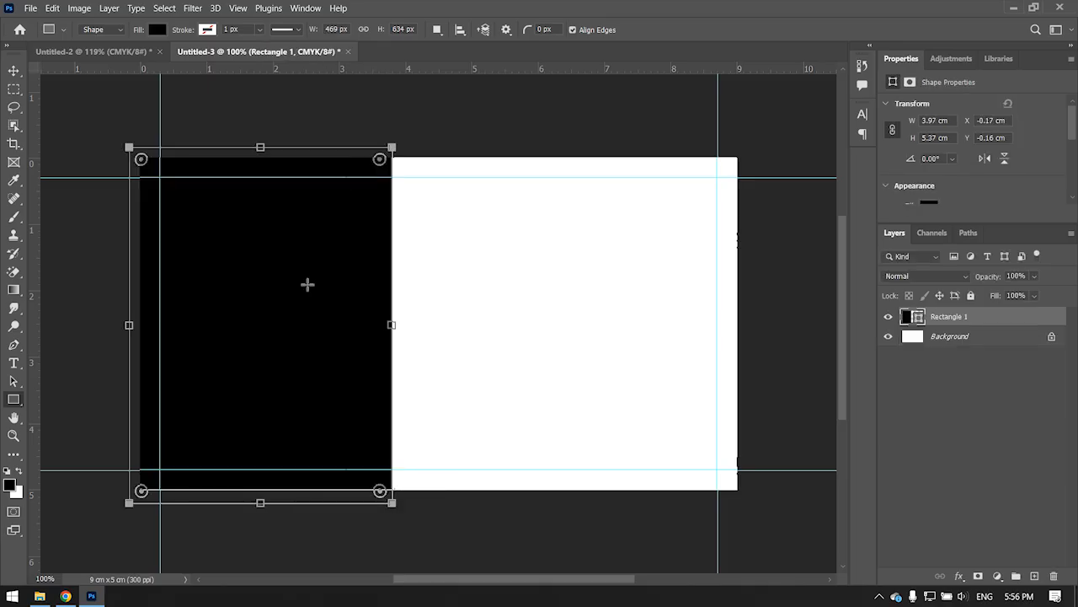
- Add a new empty layer above the rectangle and pick the Bit 3 brush from the SquareDots set
click(14, 216)
right_click(13, 216)
click(69, 224)
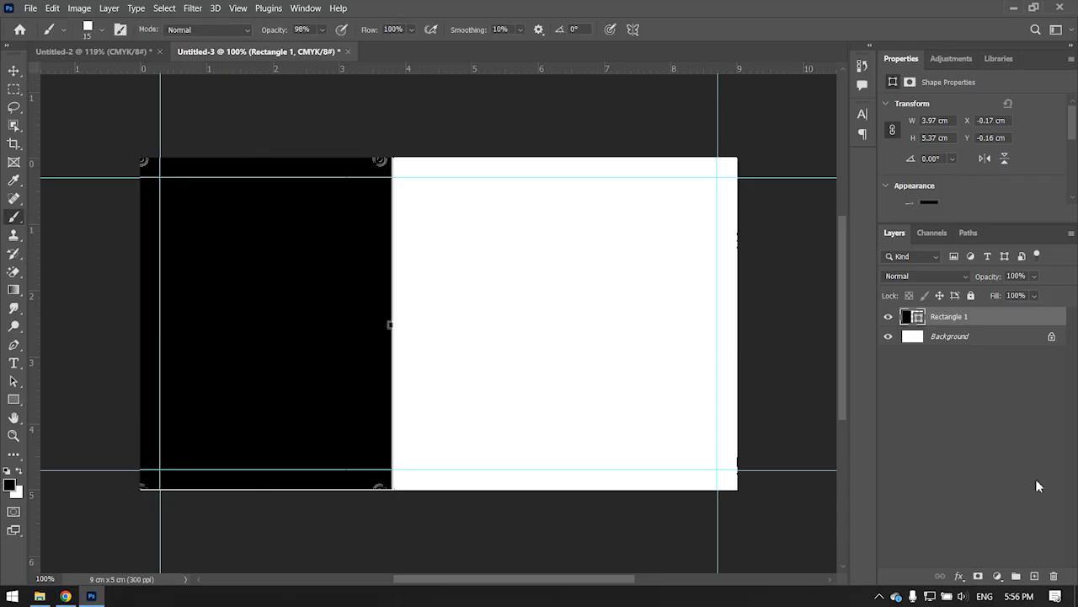
click(1035, 575)
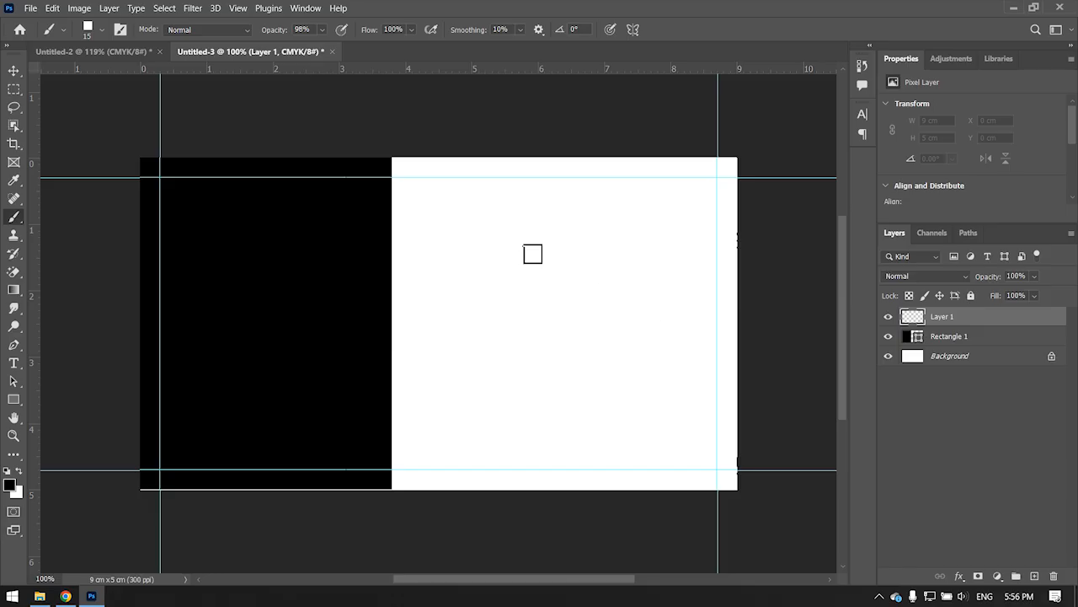
right_click(533, 228)
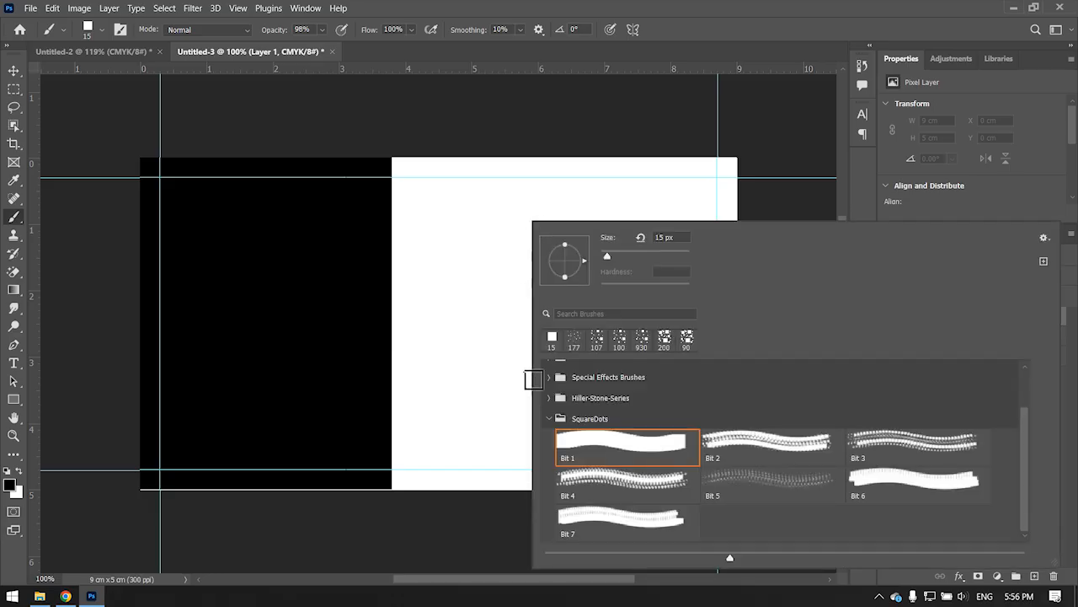
click(927, 448)
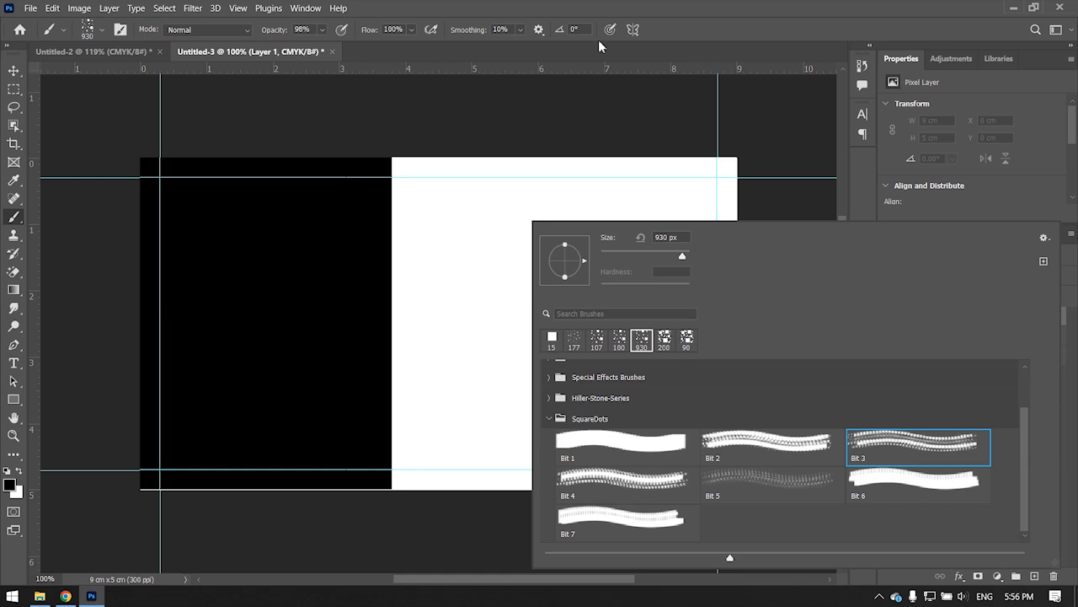
click(604, 3)
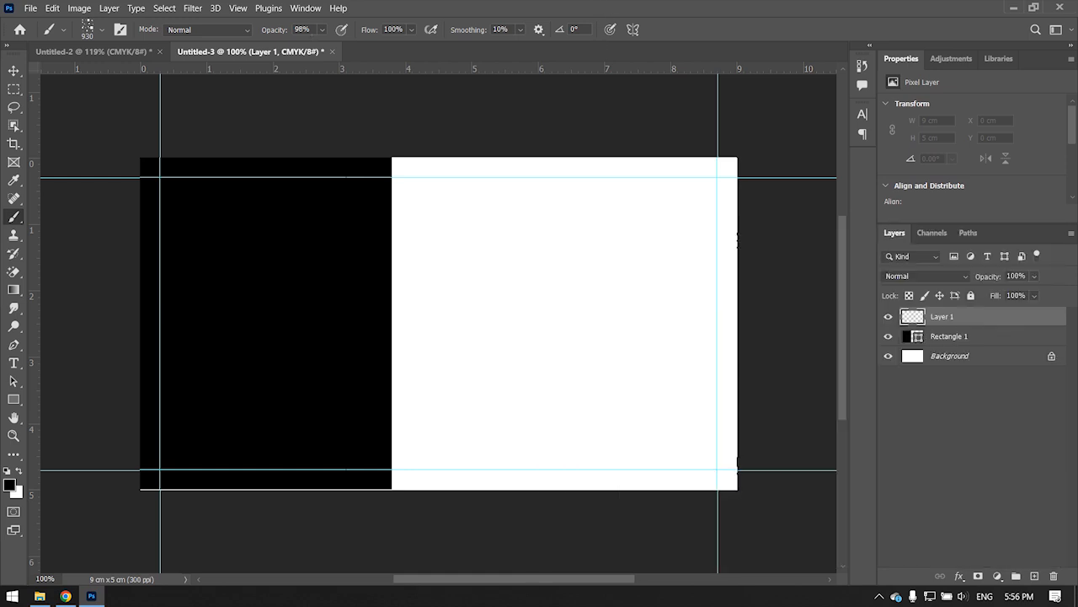
- Reduce the brush to 152 px and paint scattered black squares down the rectangle's right edge
mouse_move(536, 288)
mouse_down()
mouse_move(441, 294)
mouse_move(300, 332)
mouse_up()
drag(481, 292, 453, 296)
drag(453, 230, 438, 233)
click(452, 229)
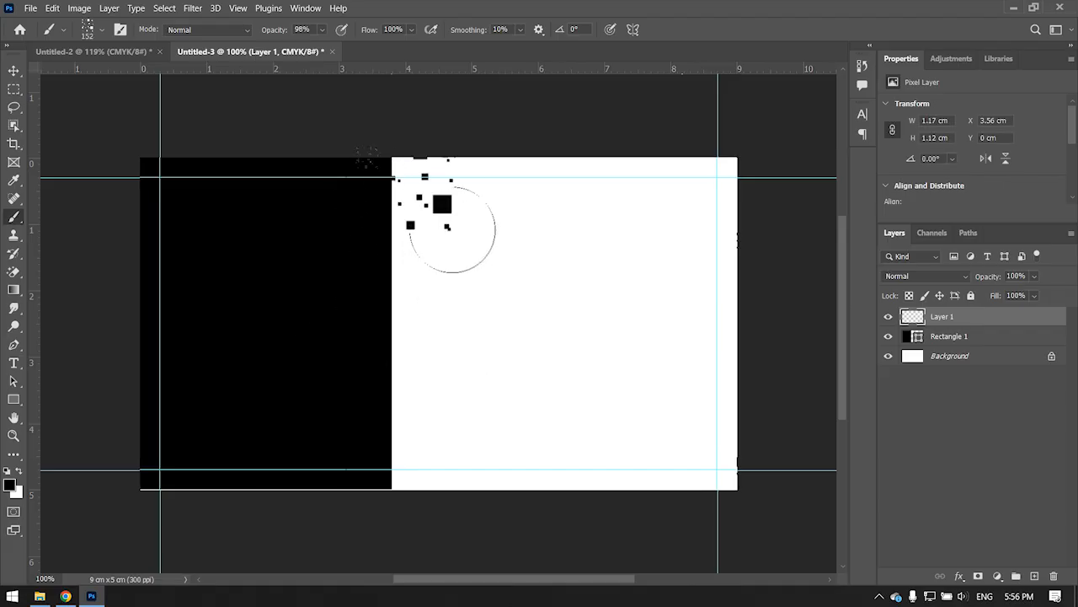
mouse_move(366, 158)
mouse_down()
mouse_move(346, 294)
mouse_move(371, 236)
mouse_move(352, 289)
mouse_move(361, 444)
mouse_move(346, 403)
mouse_move(391, 360)
mouse_move(377, 331)
mouse_move(325, 380)
mouse_move(401, 284)
mouse_move(352, 283)
mouse_up()
mouse_move(337, 230)
mouse_down()
mouse_move(318, 241)
mouse_move(376, 192)
mouse_up()
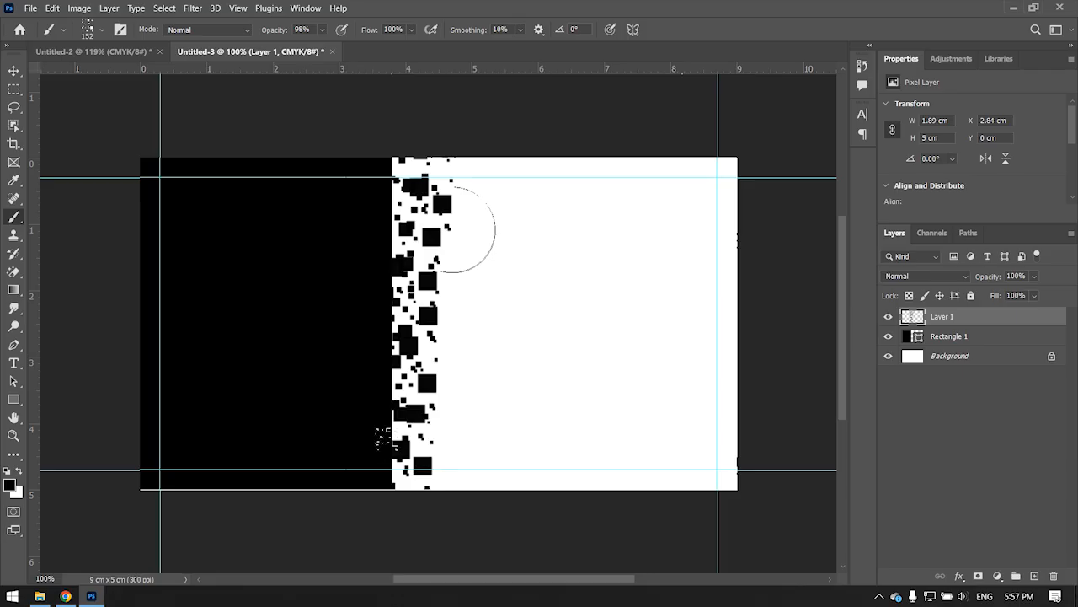
- Set the brush to 100 px at a -156° angle and stamp tilted squares along the rectangle's right edge
alt+drag(452, 377, 422, 377)
right_click(528, 239)
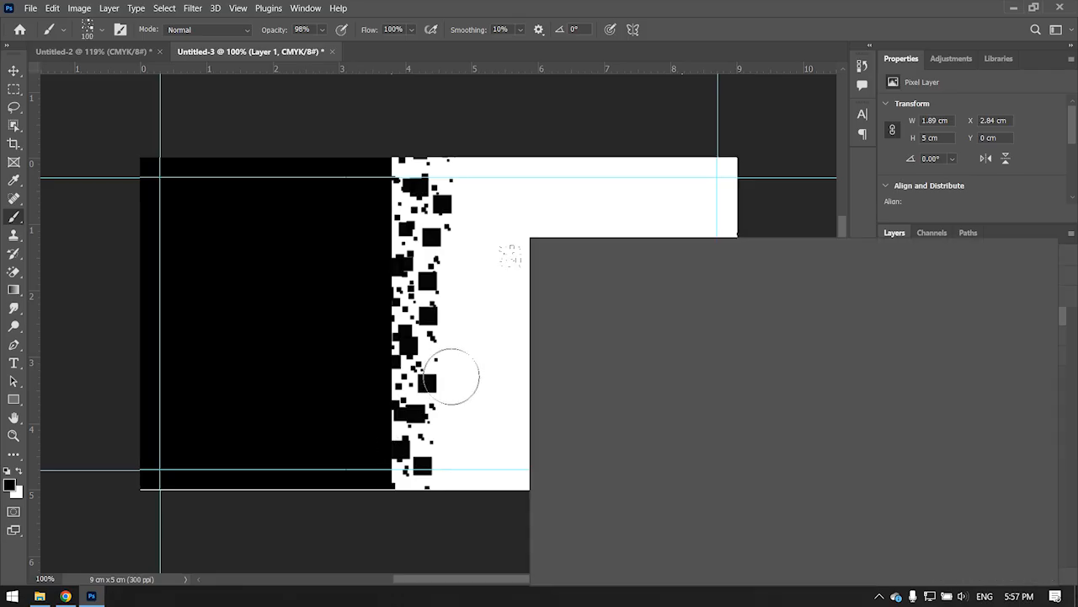
drag(583, 282, 537, 295)
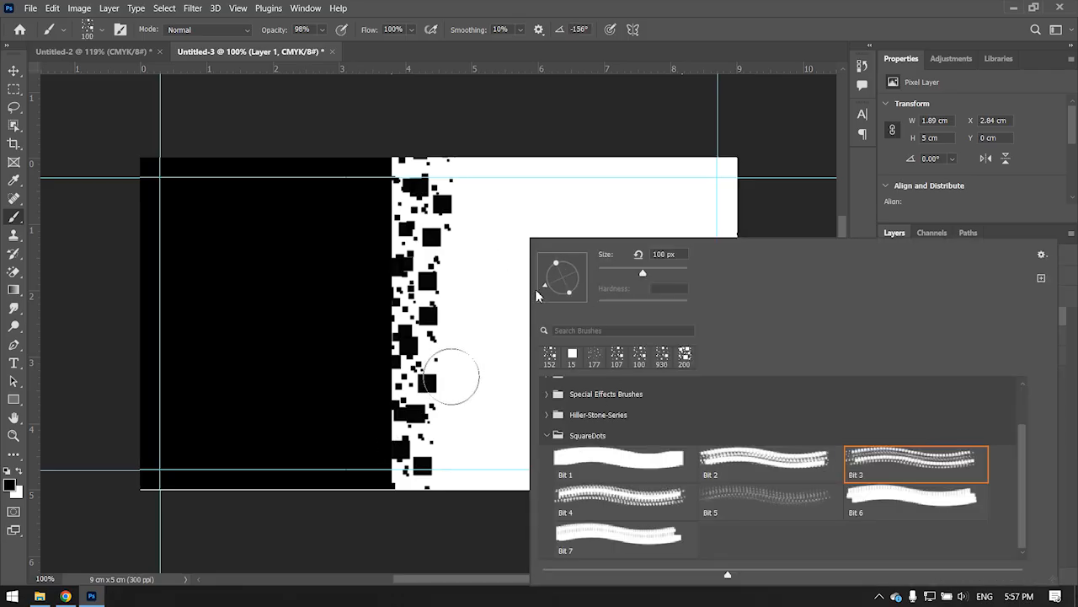
click(413, 240)
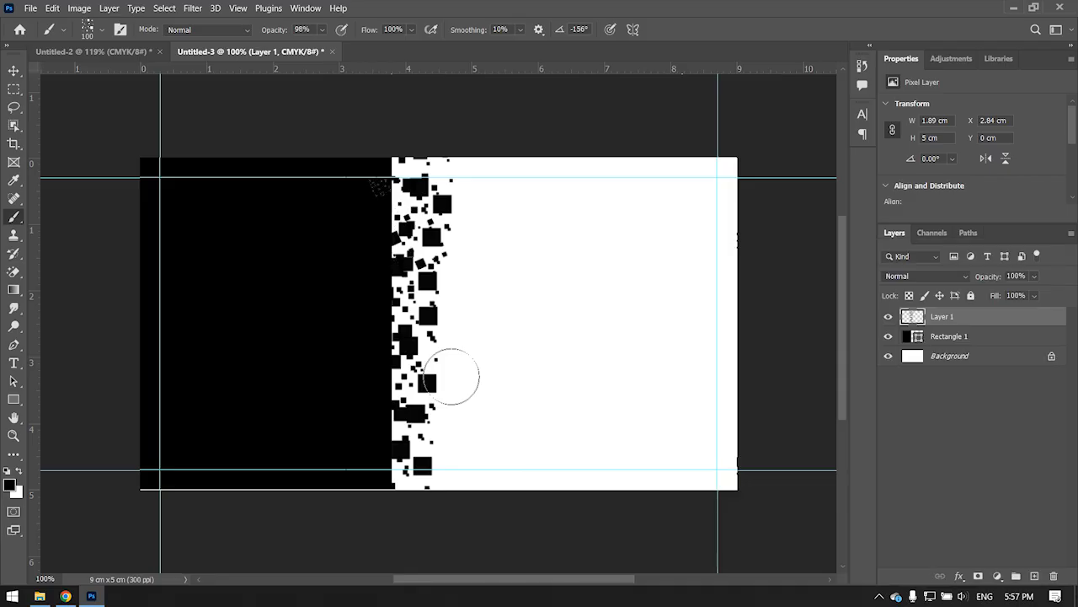
click(393, 152)
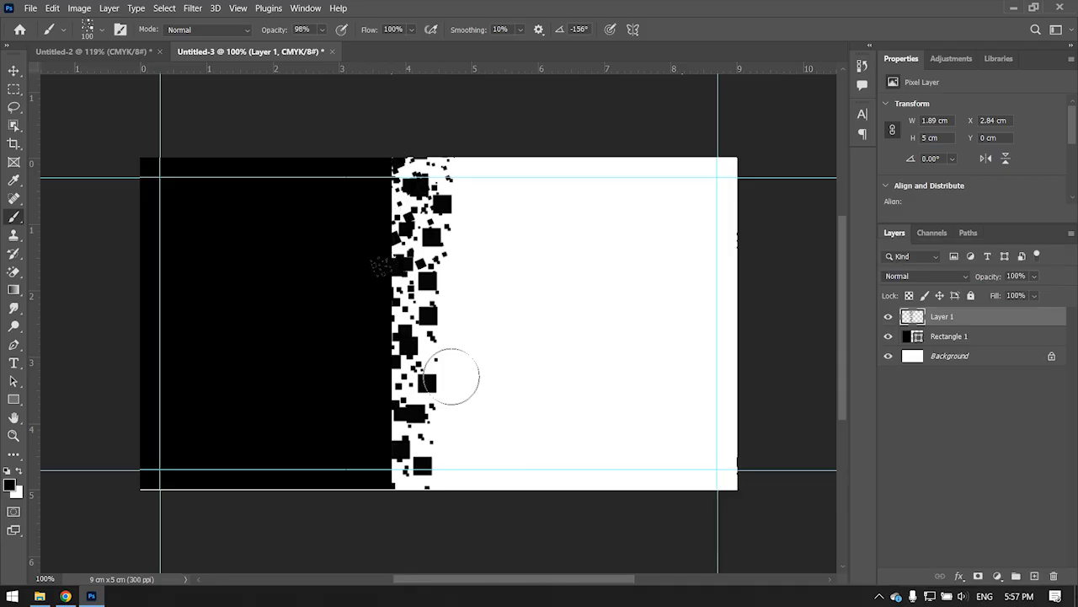
click(375, 361)
click(393, 446)
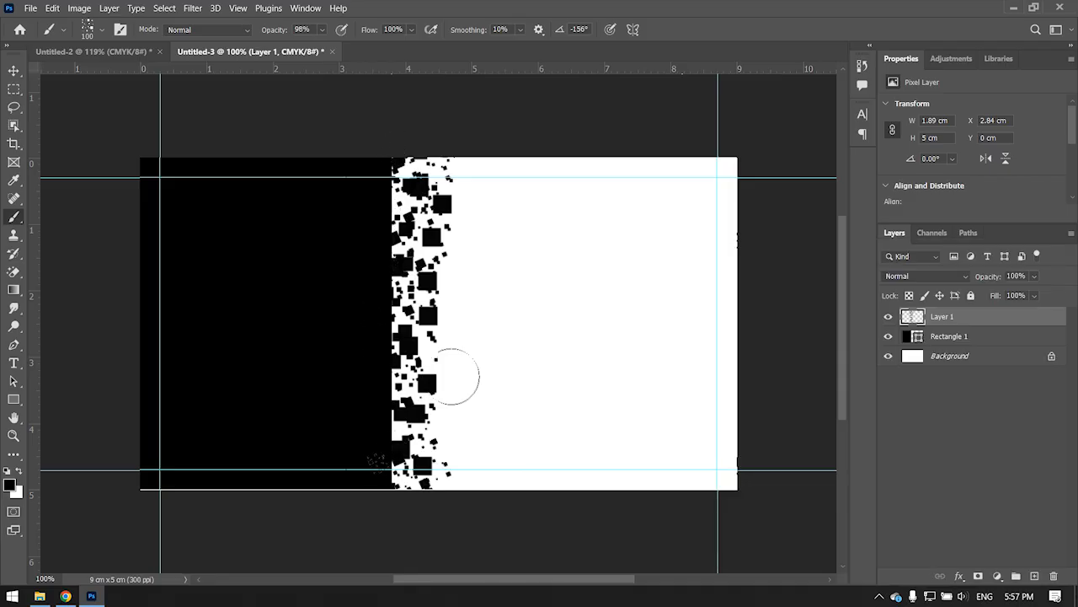
click(374, 368)
click(374, 368)
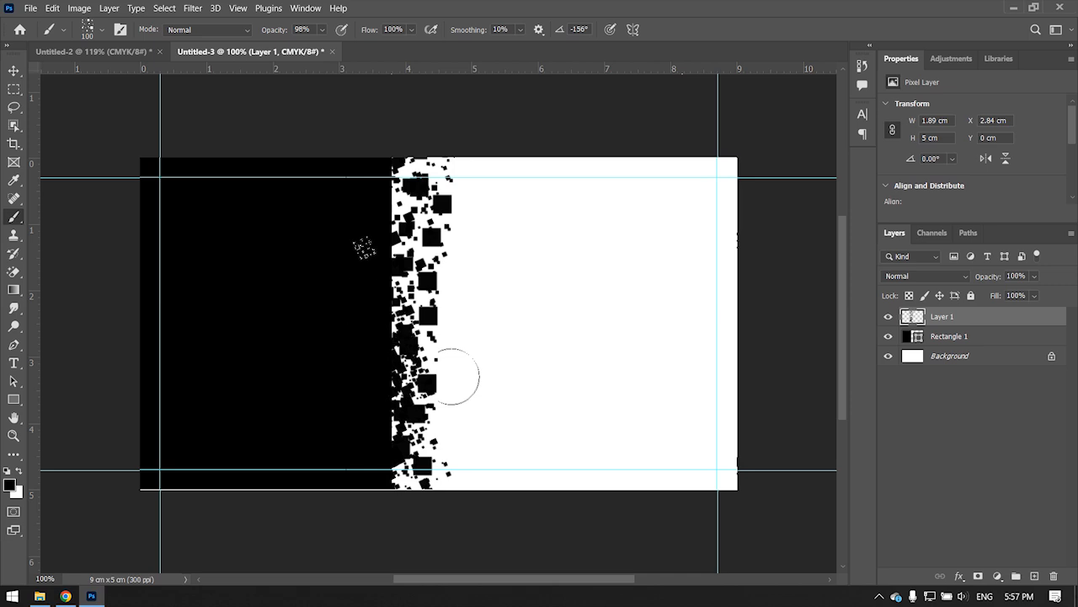
- Brush over the rectangle's right edge with the tilted squares to thicken the scattered pattern
mouse_move(365, 249)
mouse_down()
mouse_move(369, 202)
mouse_move(354, 266)
mouse_move(372, 151)
mouse_move(360, 198)
mouse_move(363, 161)
mouse_move(332, 212)
mouse_move(357, 187)
mouse_move(341, 288)
mouse_move(342, 333)
mouse_move(356, 346)
mouse_move(344, 430)
mouse_move(375, 440)
mouse_move(361, 462)
mouse_move(367, 388)
mouse_move(349, 383)
mouse_move(362, 314)
mouse_move(353, 225)
mouse_move(368, 158)
mouse_move(312, 176)
mouse_up()
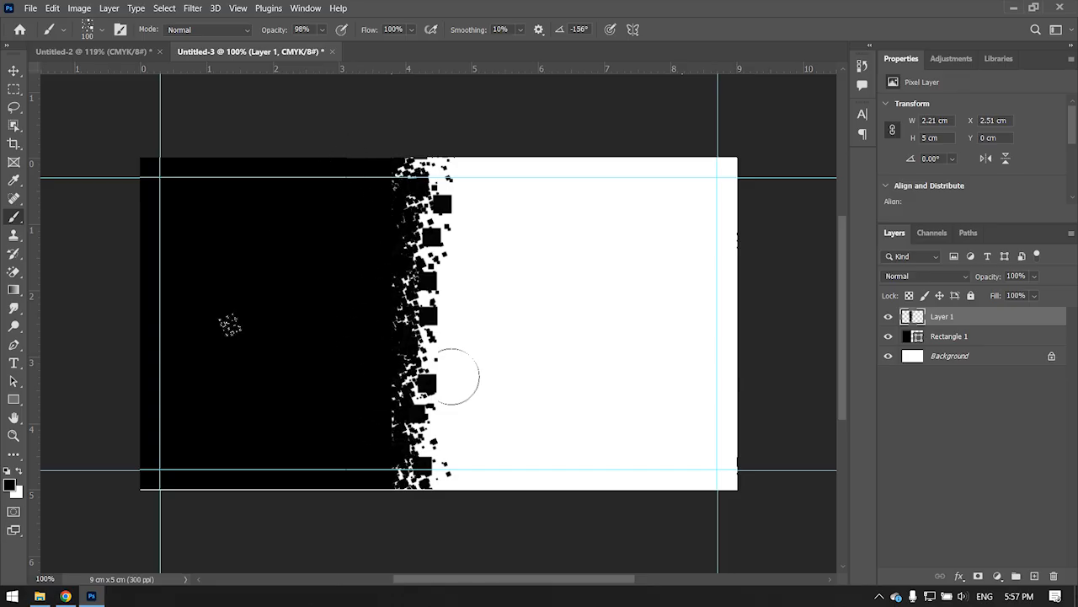
drag(356, 392, 276, 378)
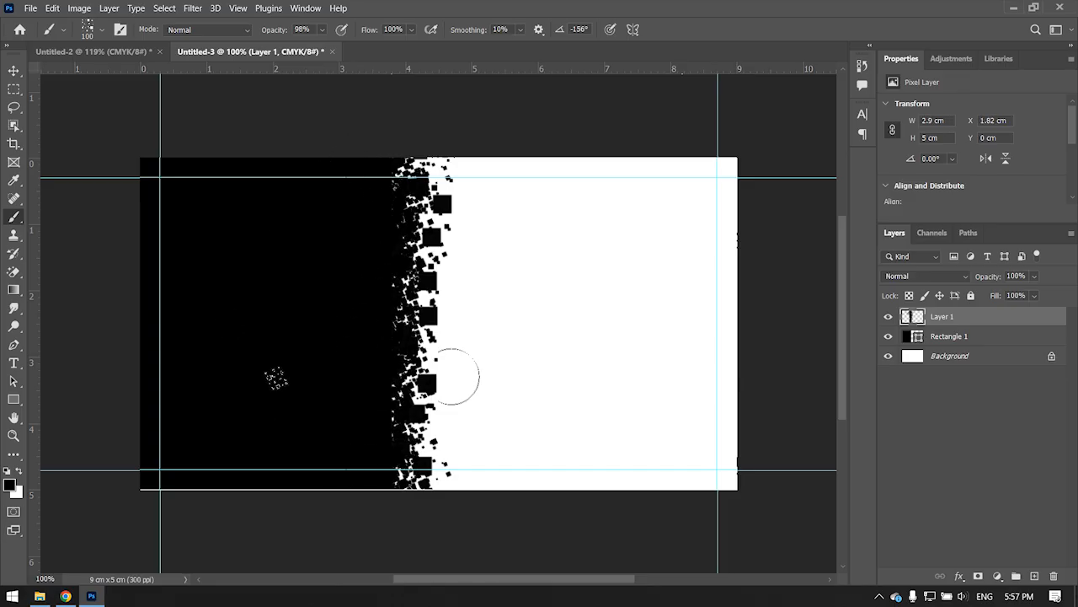
mouse_move(413, 320)
mouse_down()
mouse_move(395, 321)
mouse_move(404, 291)
mouse_up()
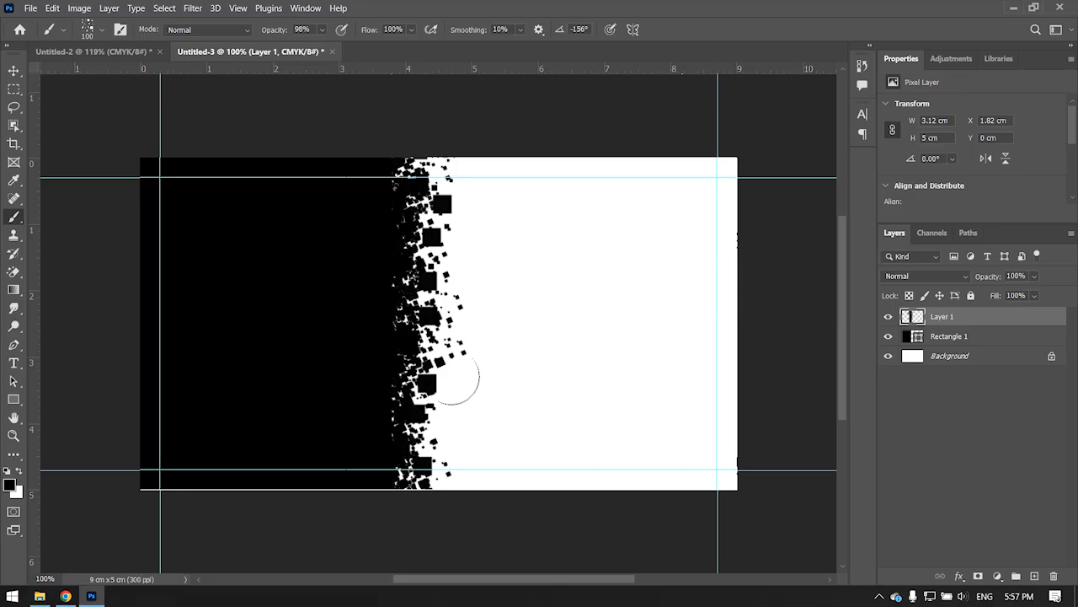
- Stamp more tilted squares along the full height of the edge, spreading the scatter further into the white area
click(393, 257)
click(379, 280)
click(386, 346)
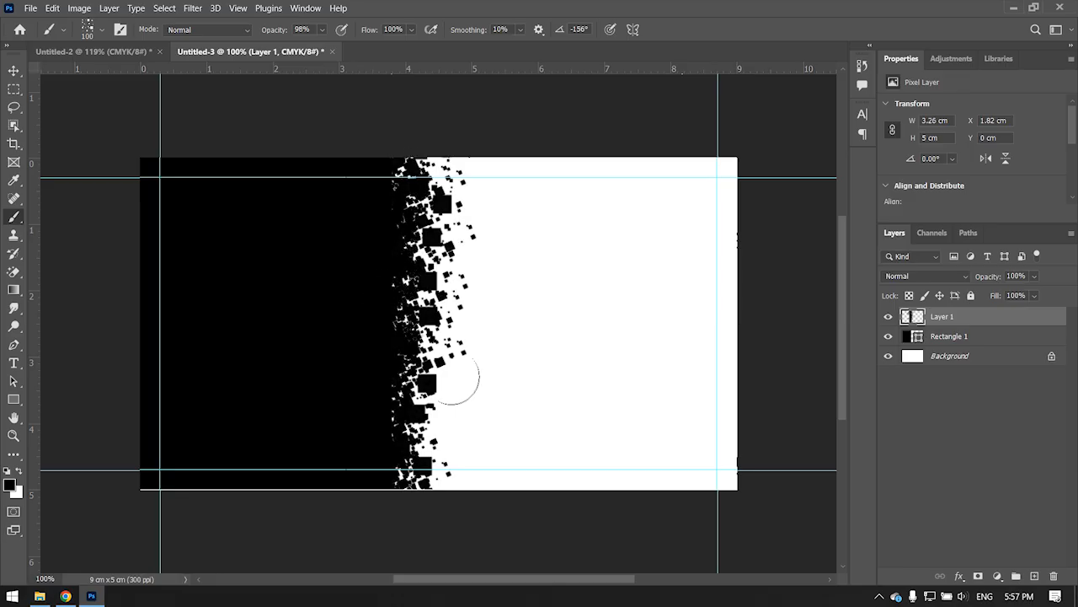
click(399, 384)
click(395, 447)
click(398, 461)
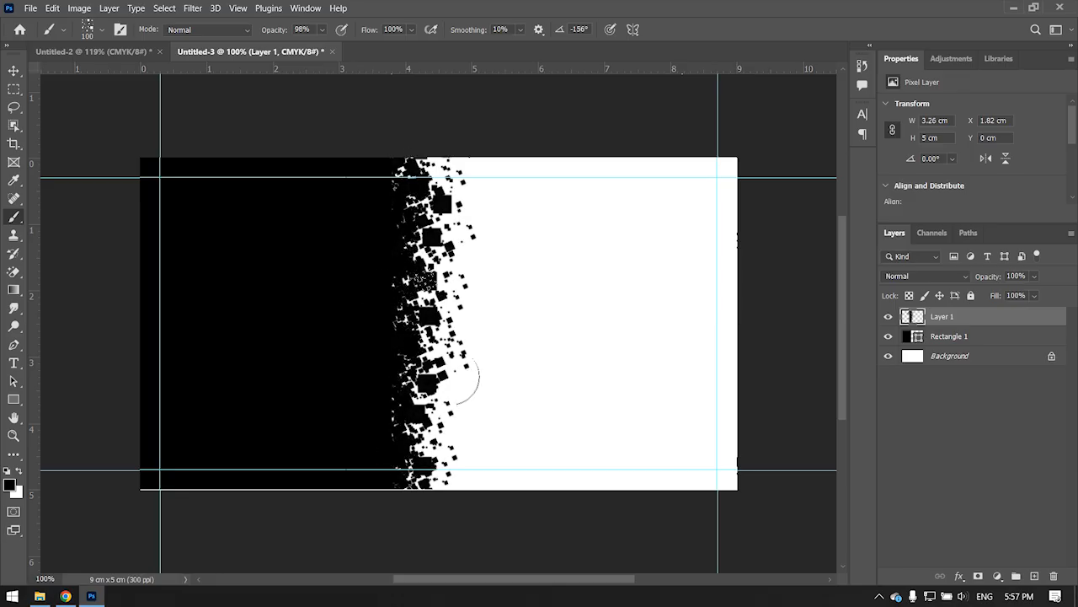
scroll(487, 354, down, 4)
scroll(512, 365, up, 3)
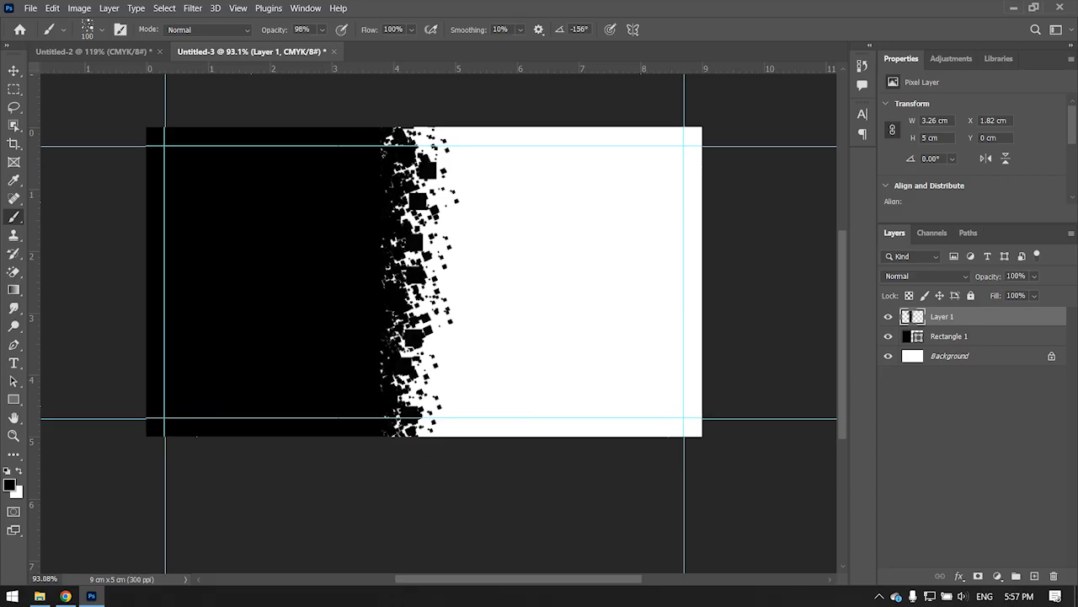
click(384, 379)
click(392, 302)
click(393, 278)
click(392, 256)
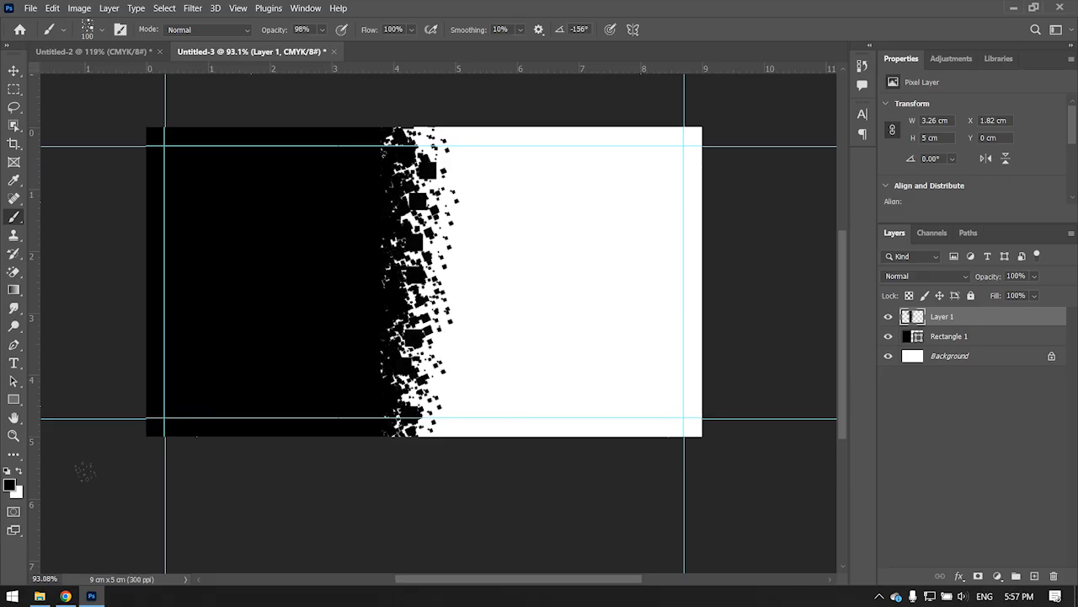
- Switch to the Bit 5 brush at 135 px and paint finer black squares along the panel's scattered right edge
right_click(581, 234)
click(796, 500)
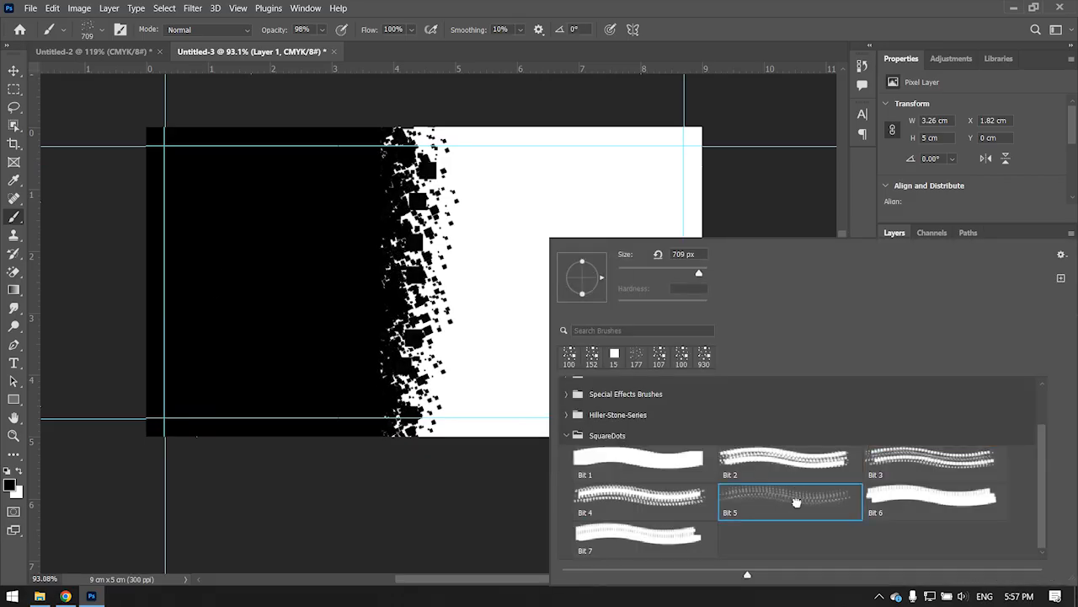
click(546, 24)
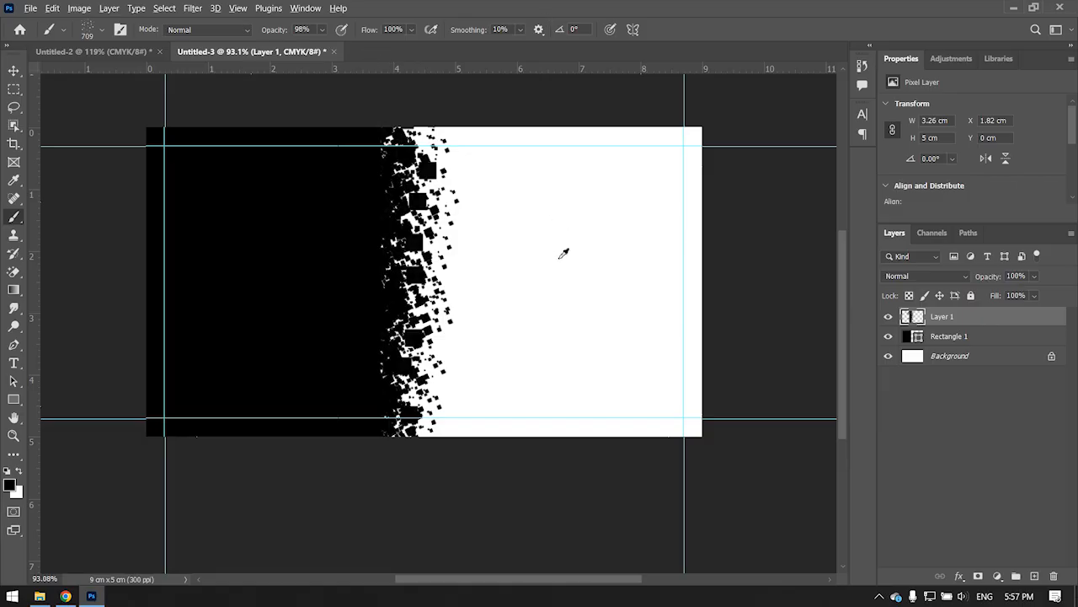
alt+drag(561, 259, 434, 259)
alt+drag(511, 267, 488, 268)
scroll(395, 188, down, 1)
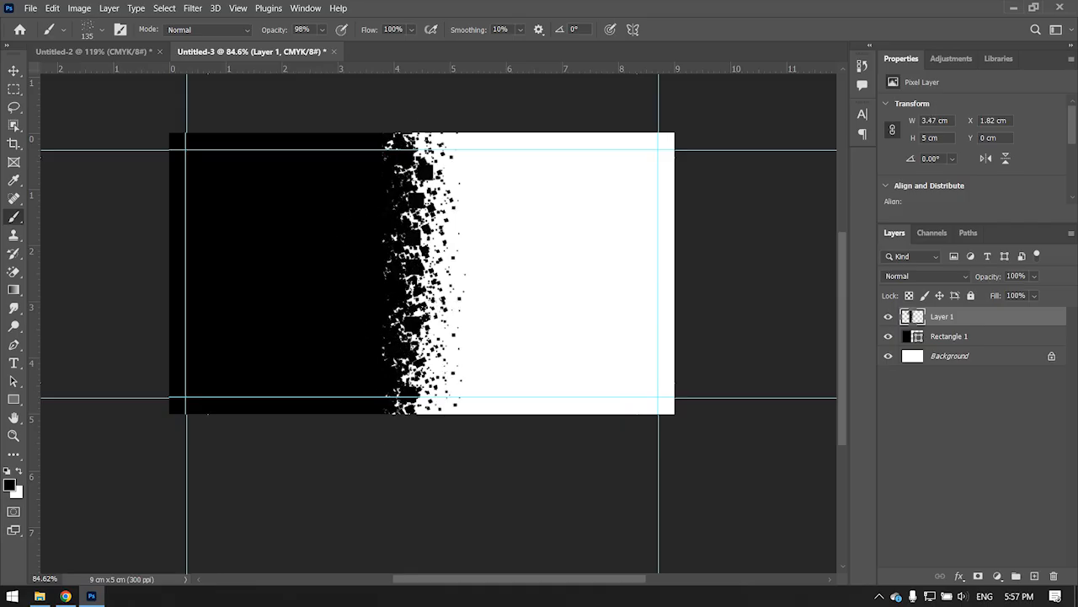
- Switch to the Bit 1 brush at 11 px and stamp single small squares along the upper half of the scattered edge
scroll(462, 262, up, 3)
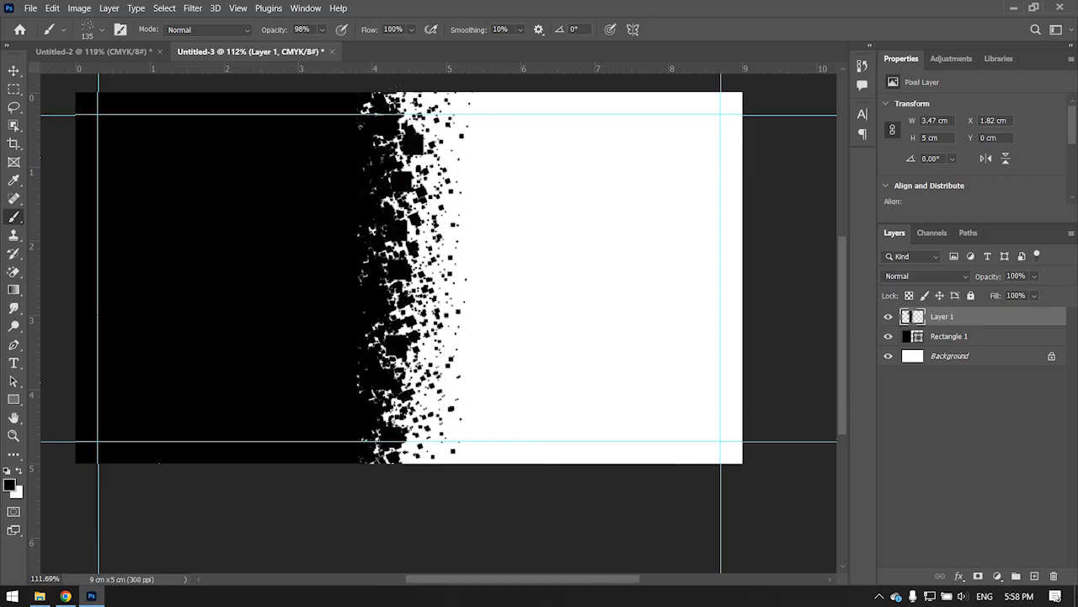
right_click(497, 127)
click(657, 377)
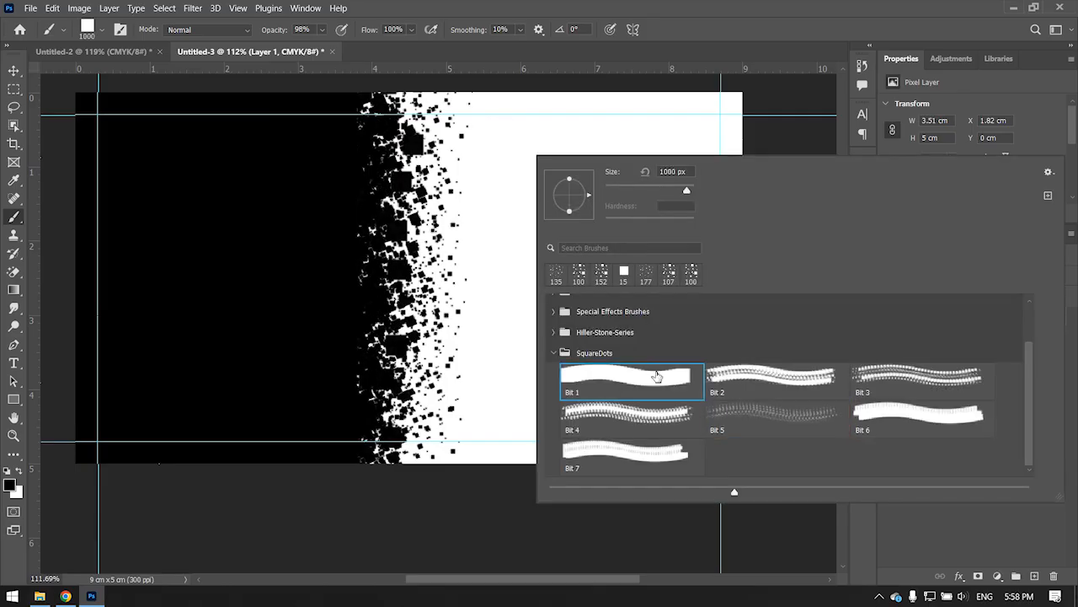
click(592, 9)
drag(566, 232, 343, 287)
scroll(560, 278, down, 2)
drag(559, 246, 399, 256)
mouse_move(508, 236)
mouse_down()
mouse_move(515, 242)
mouse_move(512, 231)
mouse_up()
scroll(474, 181, up, 2)
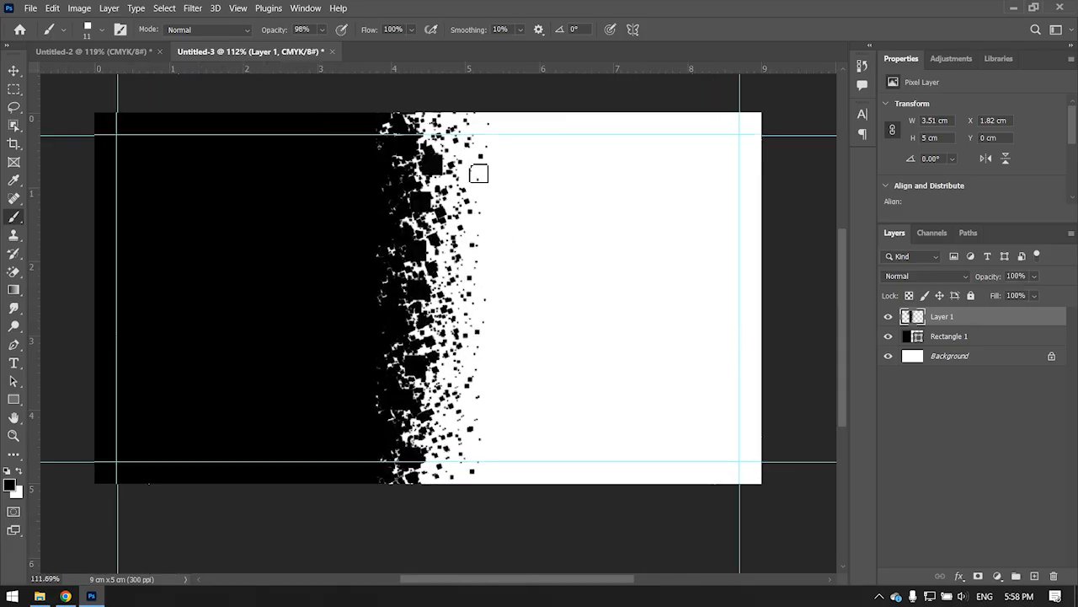
click(471, 158)
click(464, 181)
click(457, 230)
click(444, 232)
click(467, 268)
click(444, 260)
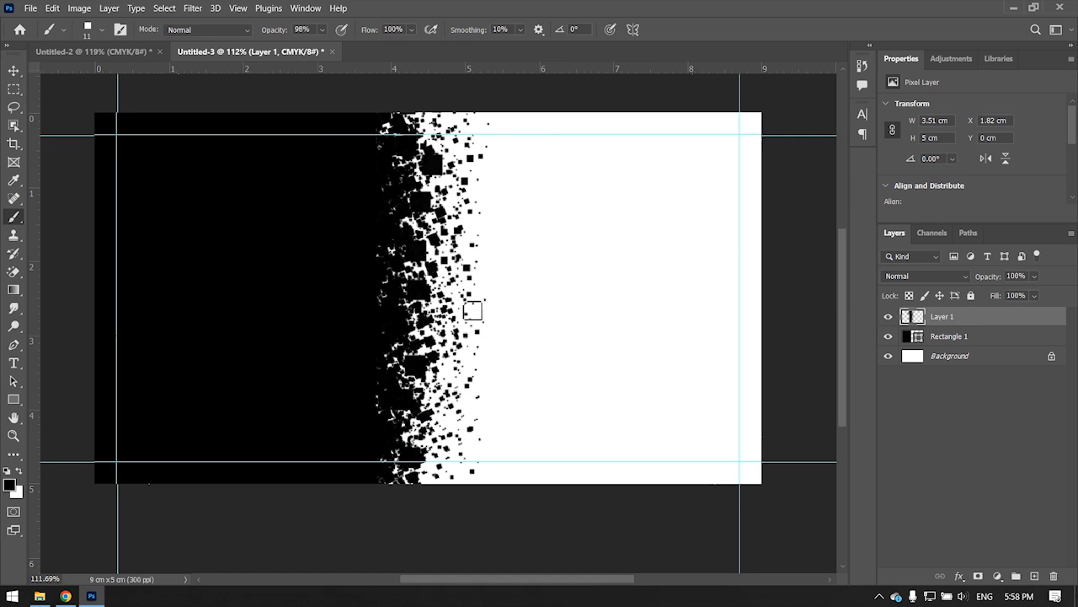
- Stamp single 11 px squares along the lower half of the scattered edge, down to the card's bottom guide
click(472, 310)
click(473, 346)
click(449, 373)
click(454, 385)
click(456, 404)
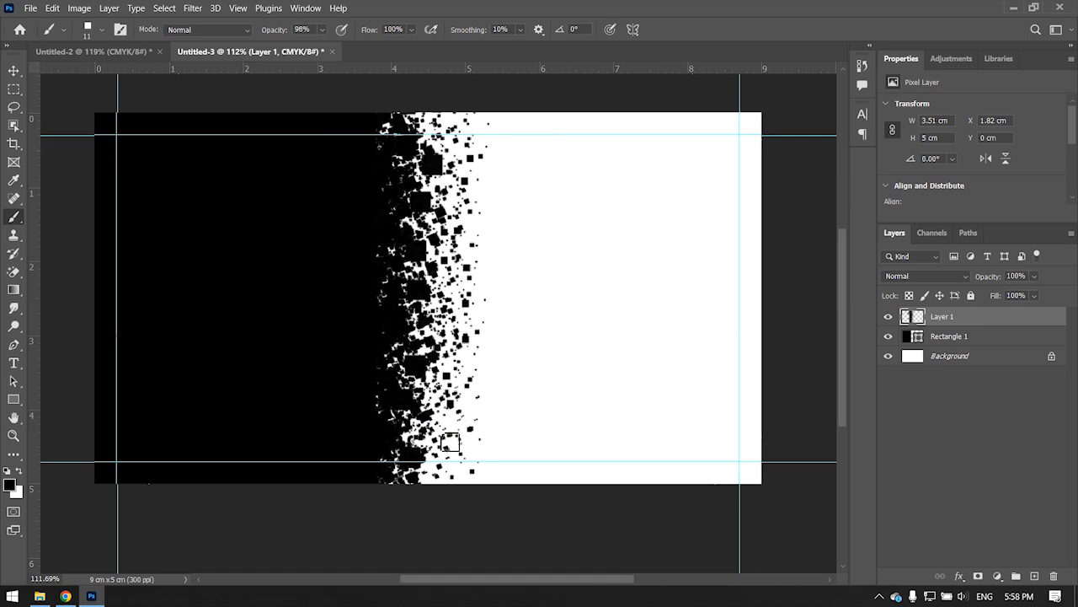
click(449, 435)
click(466, 429)
click(470, 445)
click(460, 466)
click(436, 450)
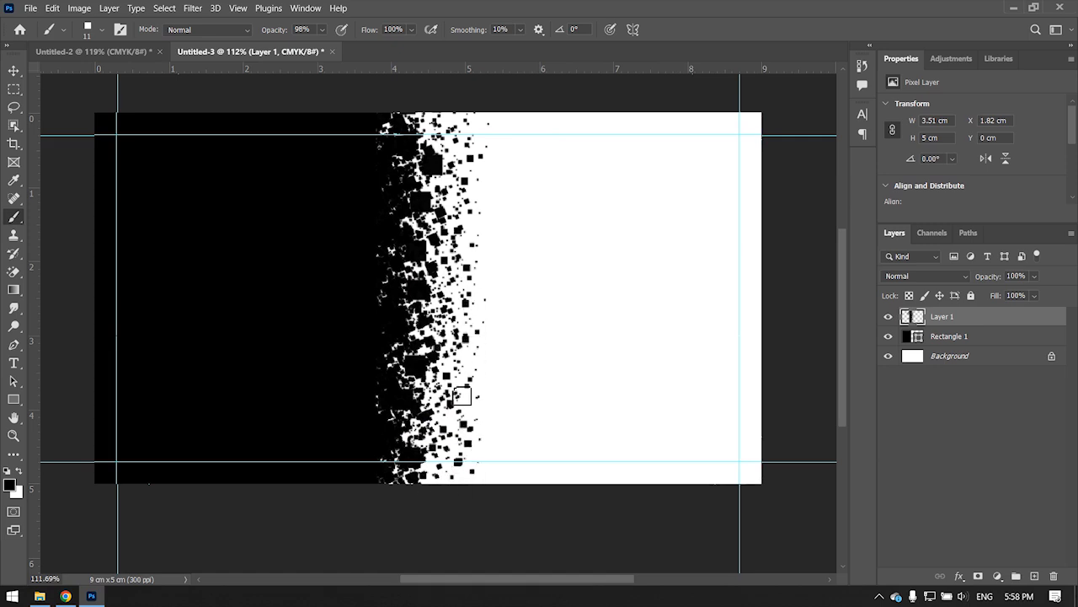
- Enlarge the square brush to 29 px and stamp a few large squares near the edge's middle, top and bottom
alt+right_click(422, 295)
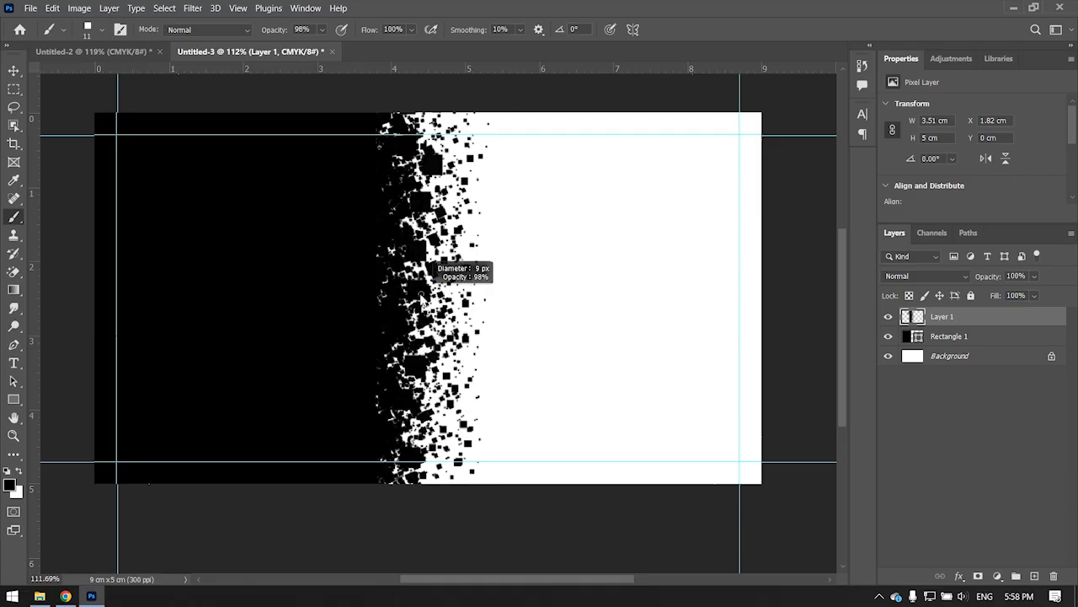
drag(421, 295, 434, 295)
click(428, 262)
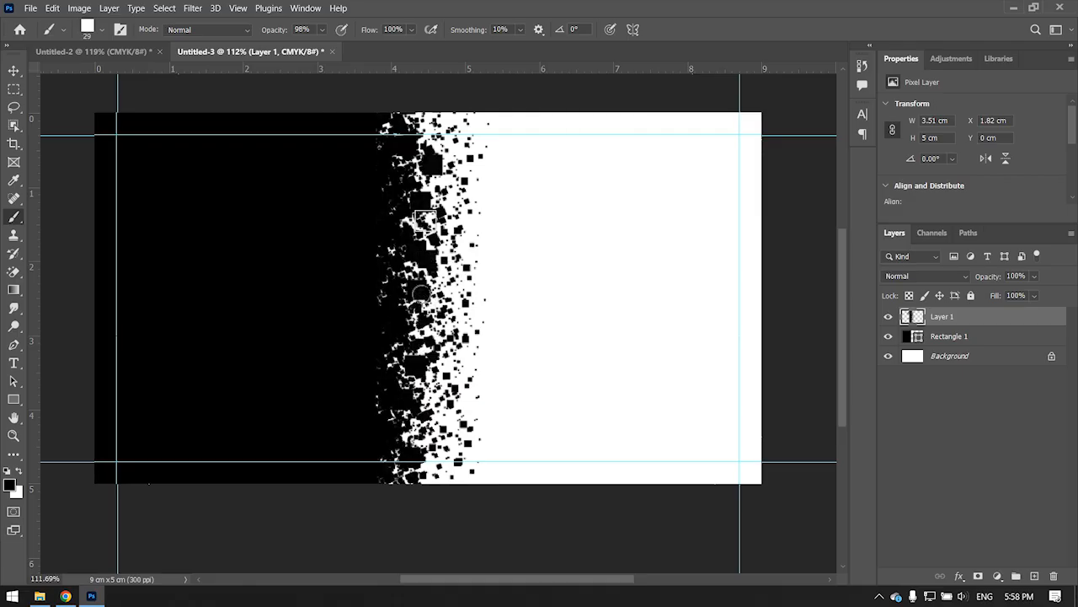
click(427, 125)
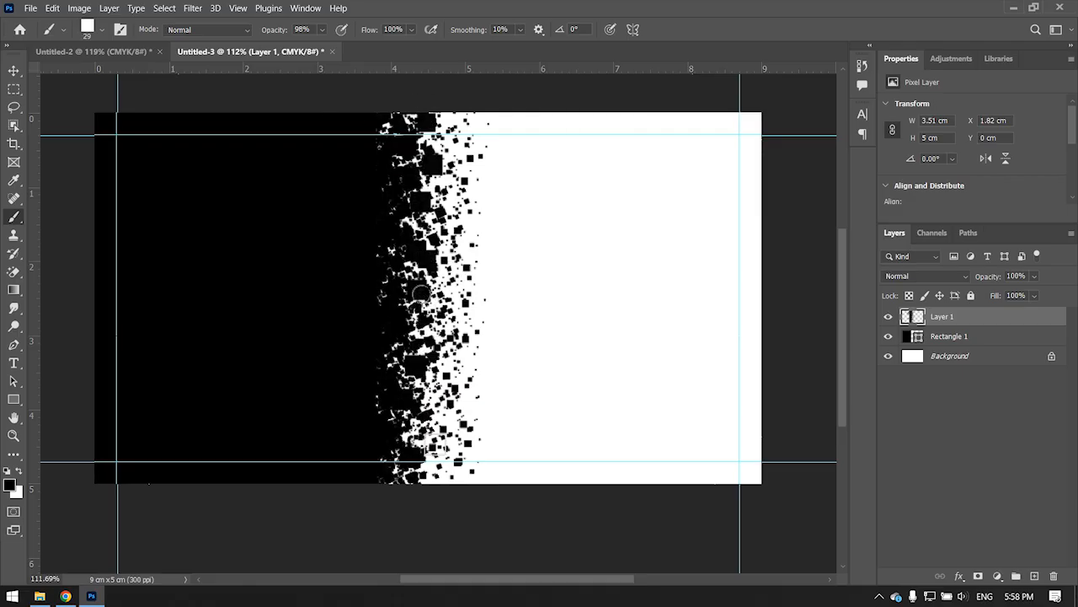
click(436, 469)
- Rotate the brush to -112° and stamp a tilted 29 px square mid-edge, plus 17 px squares along the upper and middle edge
right_click(551, 254)
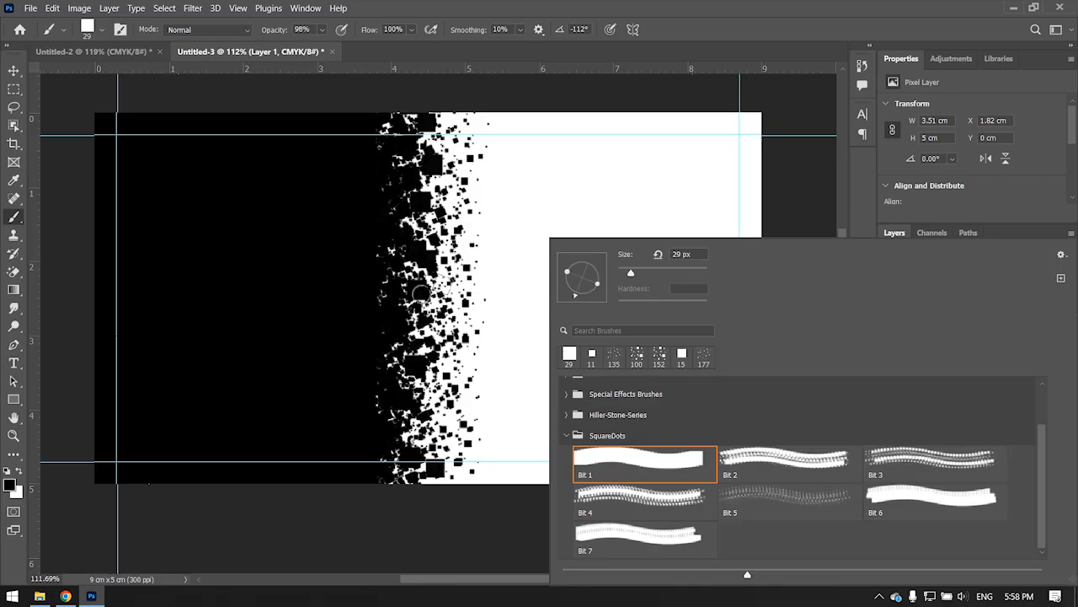
click(443, 285)
drag(489, 297, 478, 298)
click(446, 228)
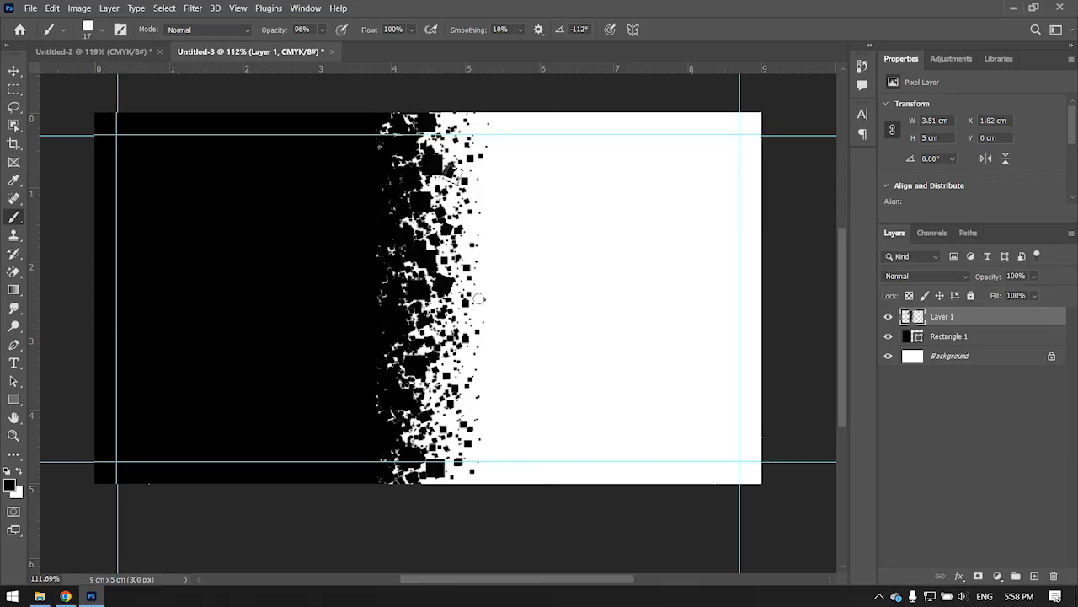
click(457, 130)
click(478, 189)
click(472, 244)
click(457, 321)
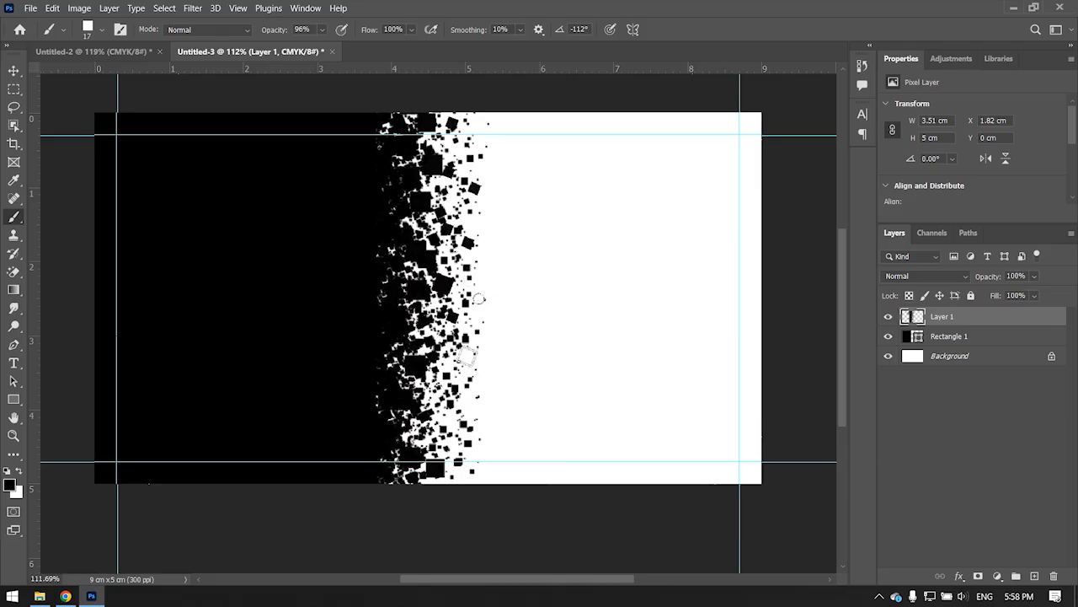
- Stamp more tilted 17 px squares along the lower half of the scattered edge
click(468, 356)
click(454, 387)
click(457, 432)
click(472, 464)
click(429, 400)
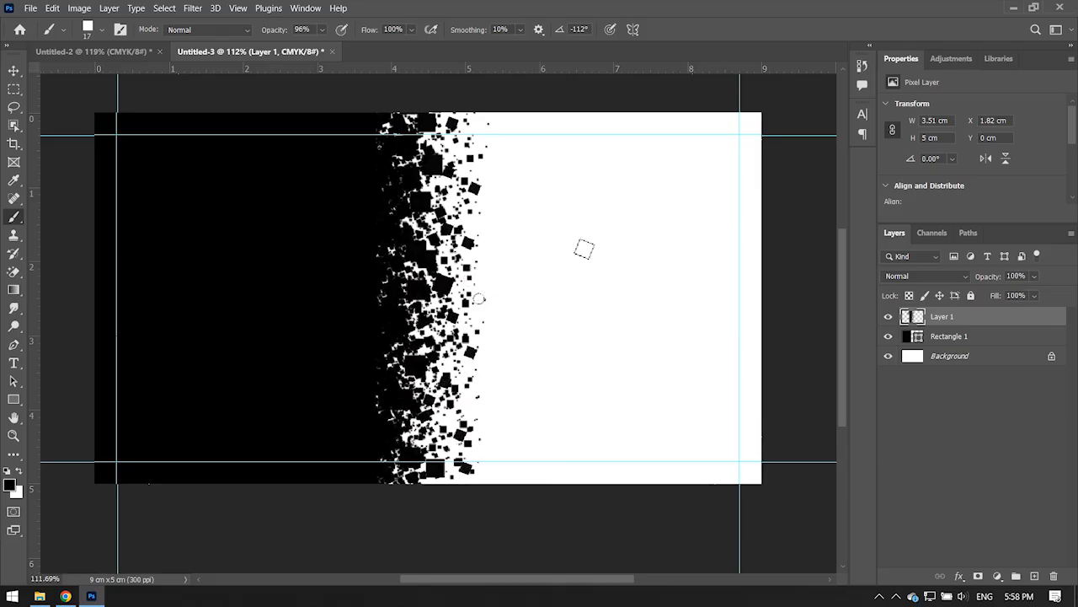
- Switch to the Bit 5 brush, spread finer squares across the edge at 246 px, and reduce the brush to 202 px
right_click(576, 215)
click(802, 474)
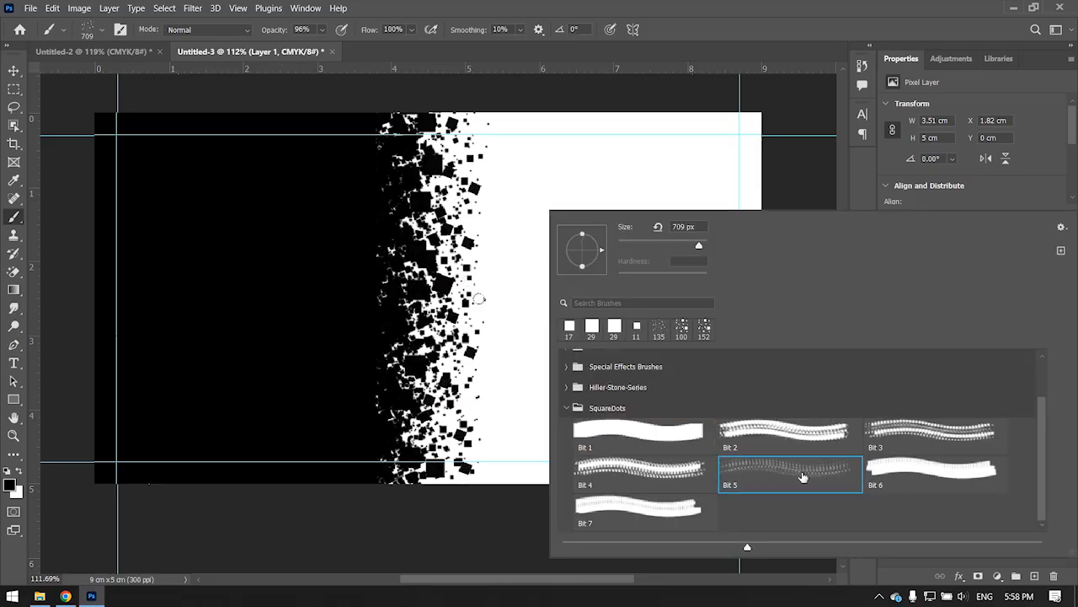
alt+drag(446, 264, 413, 265)
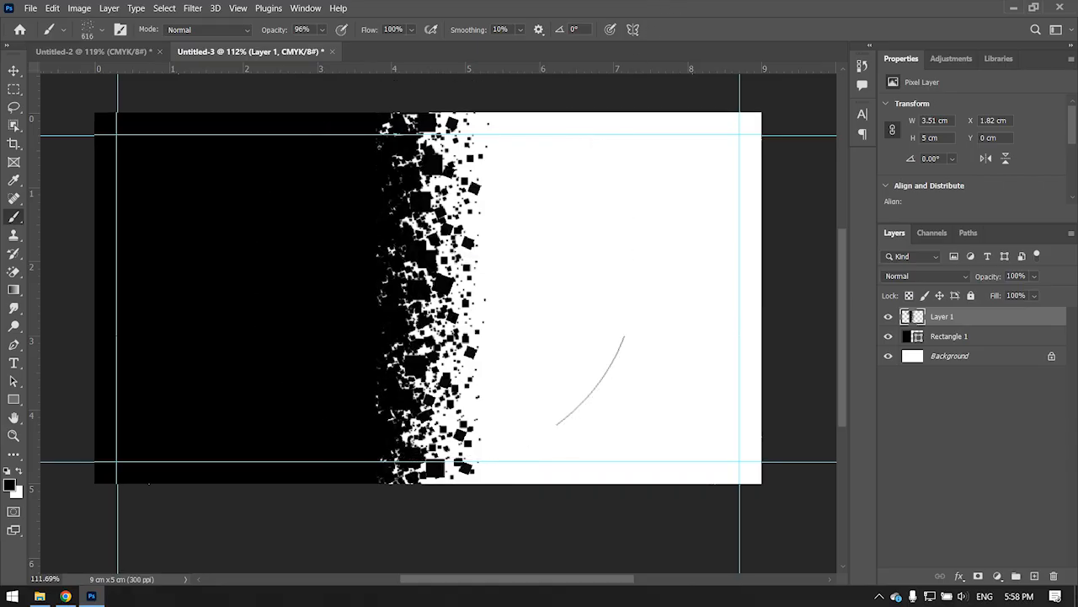
mouse_move(551, 225)
alt+mouse_down()
mouse_move(523, 225)
mouse_move(550, 225)
alt+mouse_up()
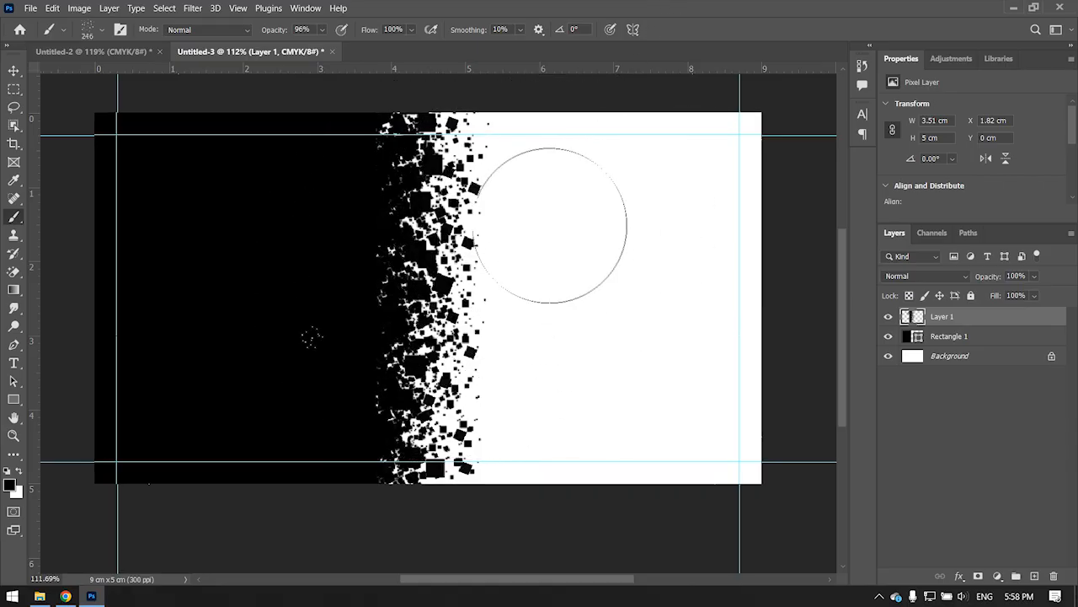
mouse_move(478, 410)
alt+mouse_down()
mouse_move(459, 415)
mouse_move(474, 410)
alt+mouse_up()
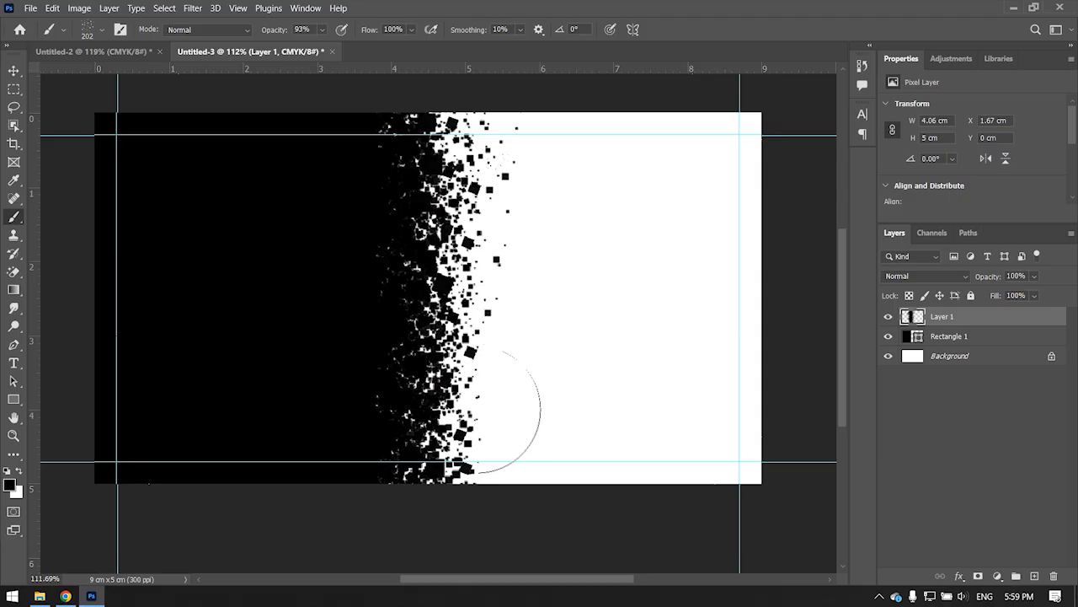
- Rotate the 202 px Bit 5 brush to -89° and stamp scattered squares along the edge, including its sparse lower part
right_click(477, 409)
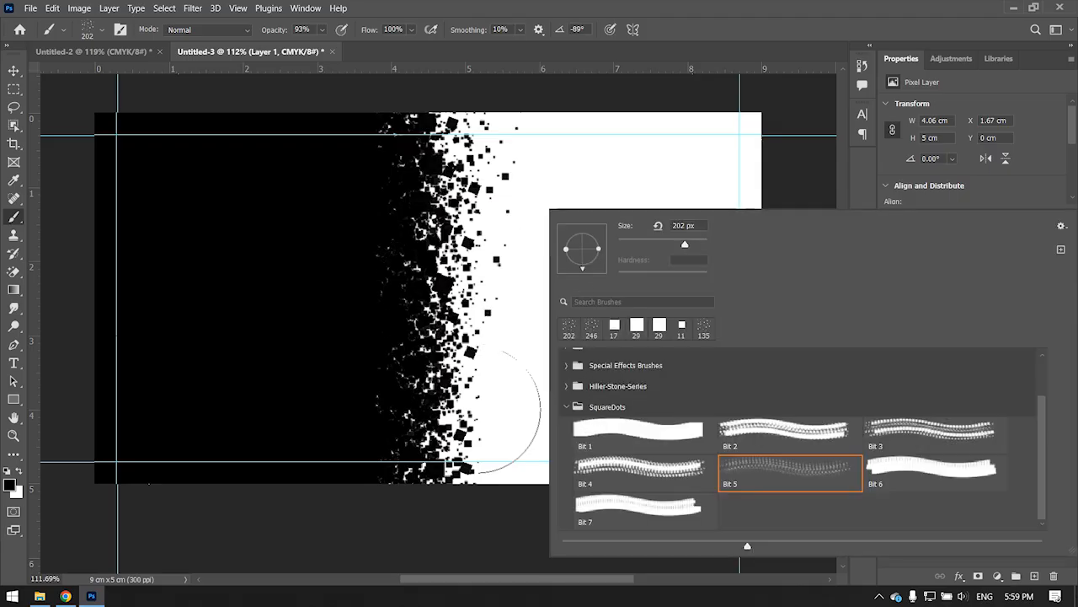
key(Return)
click(477, 409)
click(477, 409)
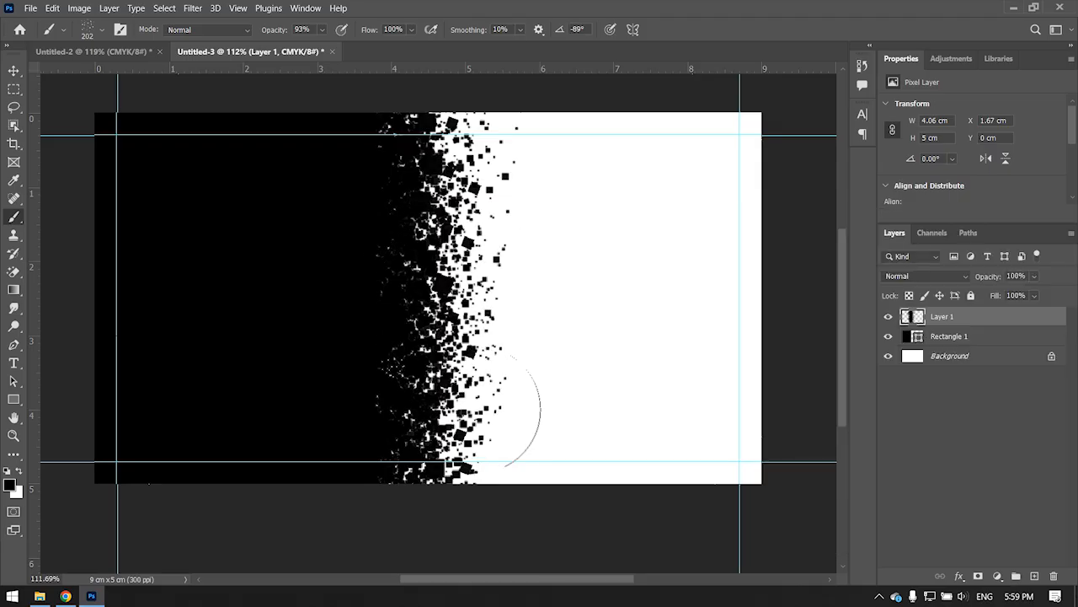
click(477, 409)
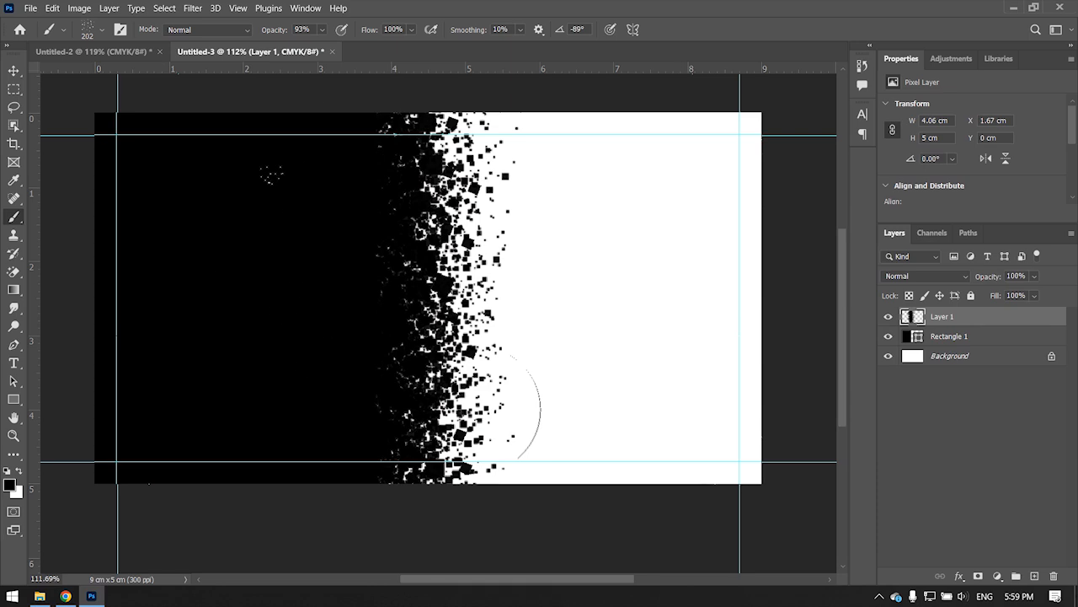
- Paint more fine squares along the edge's upper and middle parts at 174 px, and enlarge the brush to 218 px
scroll(268, 444, down, 1)
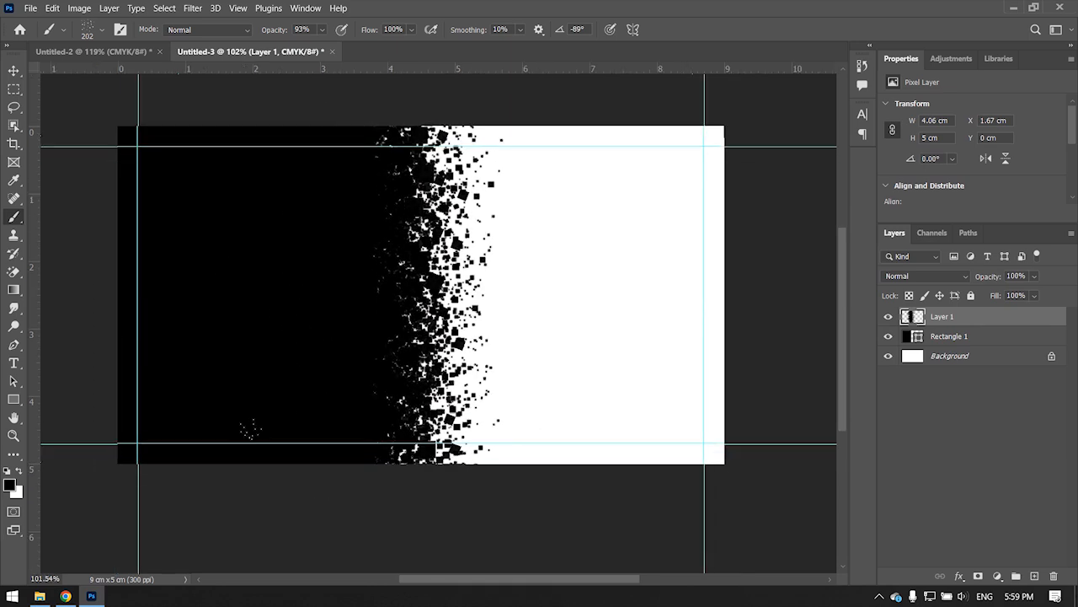
drag(367, 412, 352, 409)
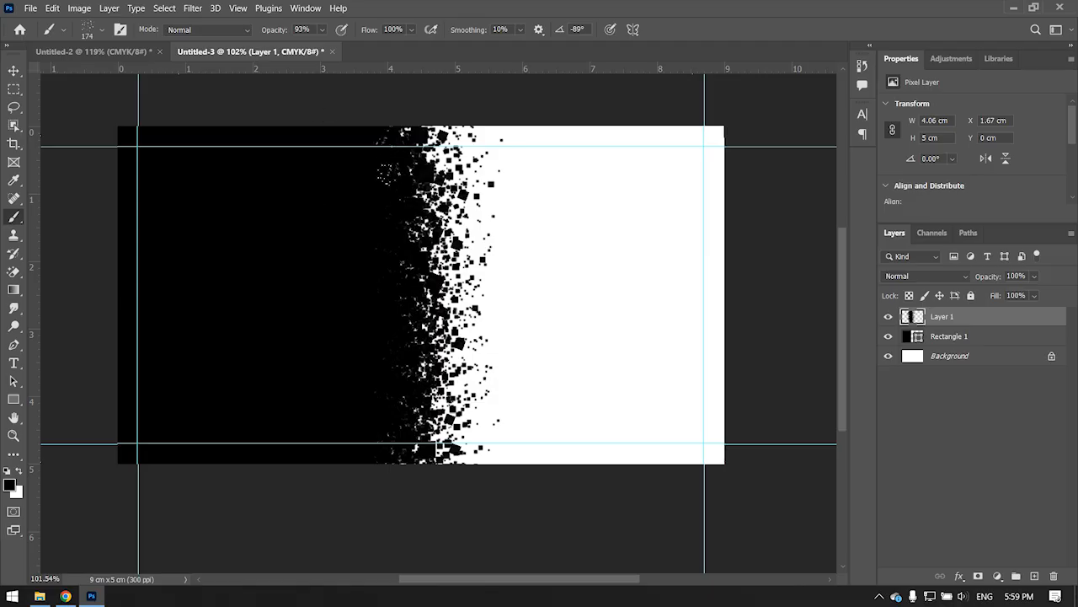
drag(400, 186, 425, 275)
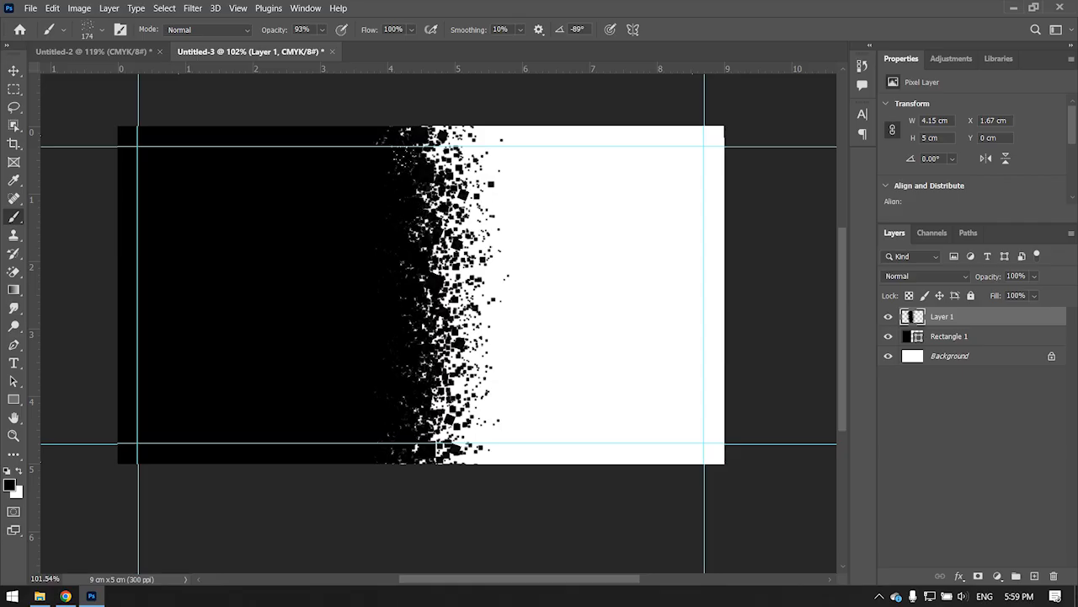
drag(527, 281, 546, 281)
click(527, 282)
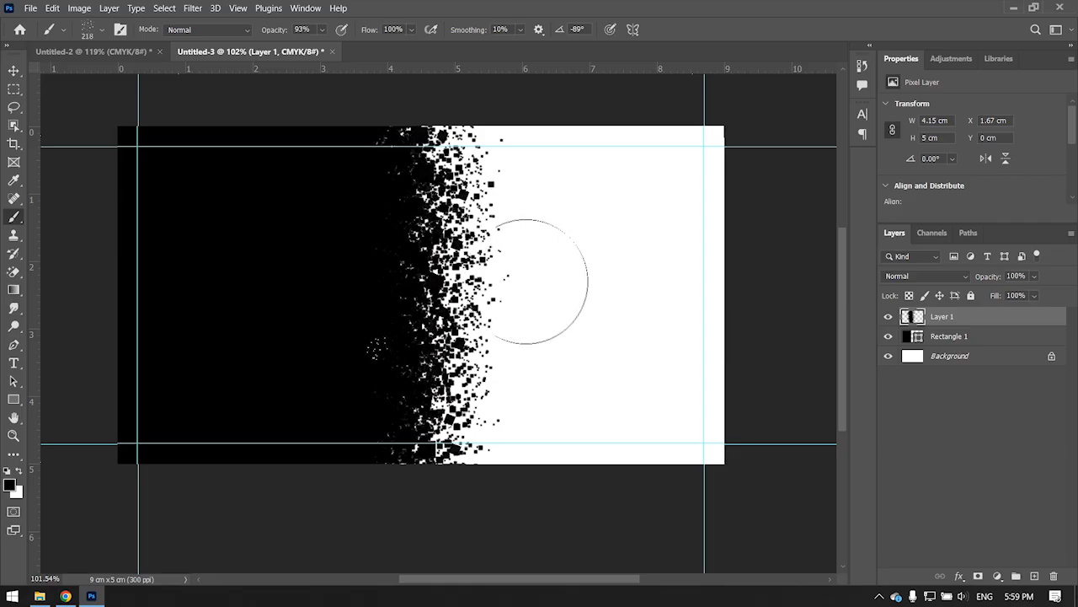
scroll(526, 281, down, 3)
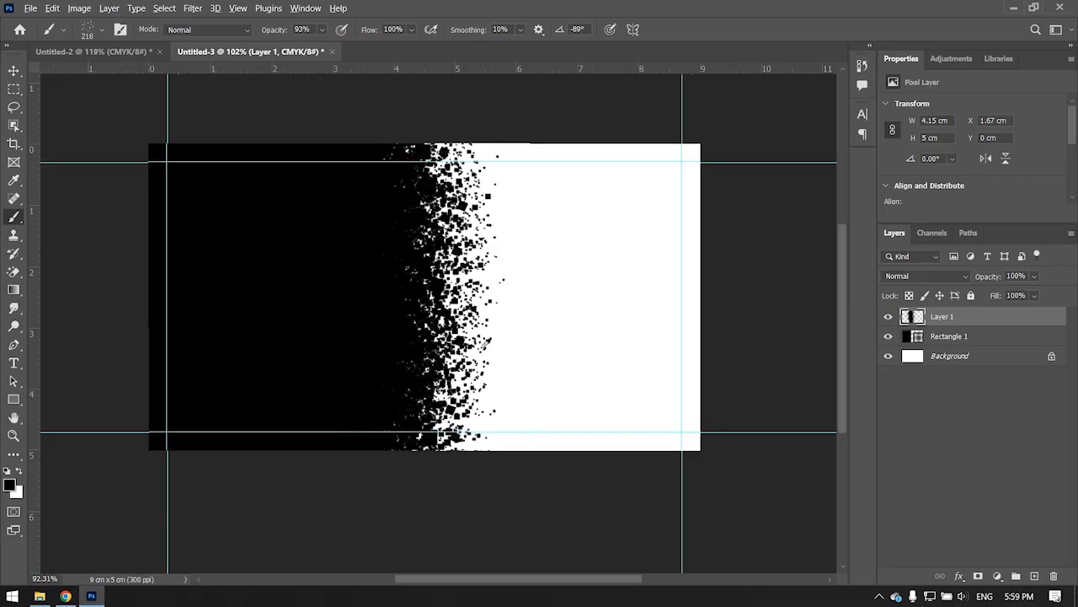
scroll(538, 277, up, 1)
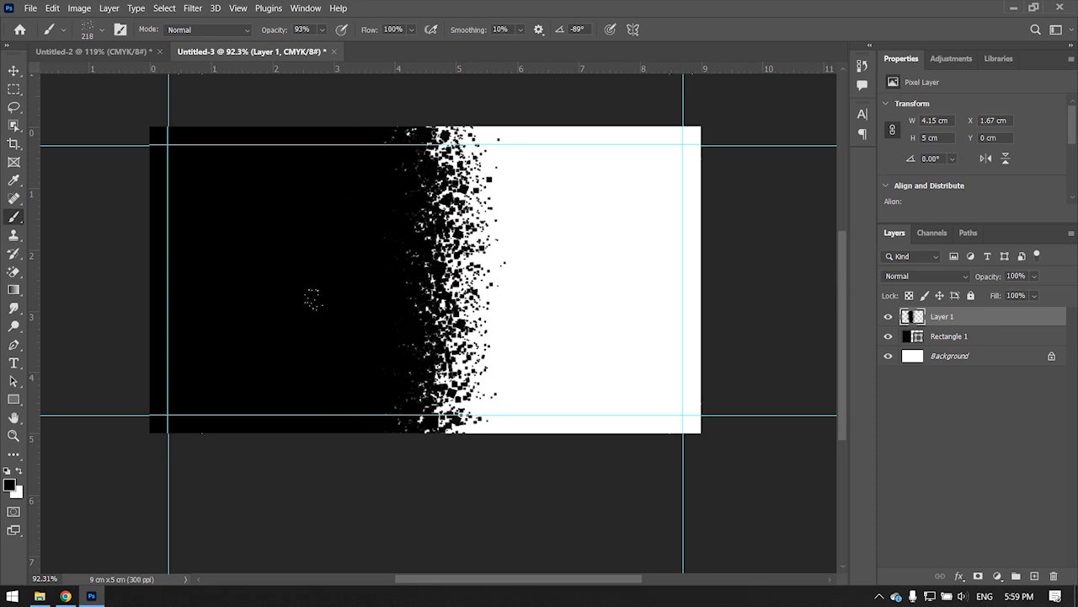
- Place img.png from the Bro folder, align it with the card's left side and scale it to about 5.75 cm square
click(13, 70)
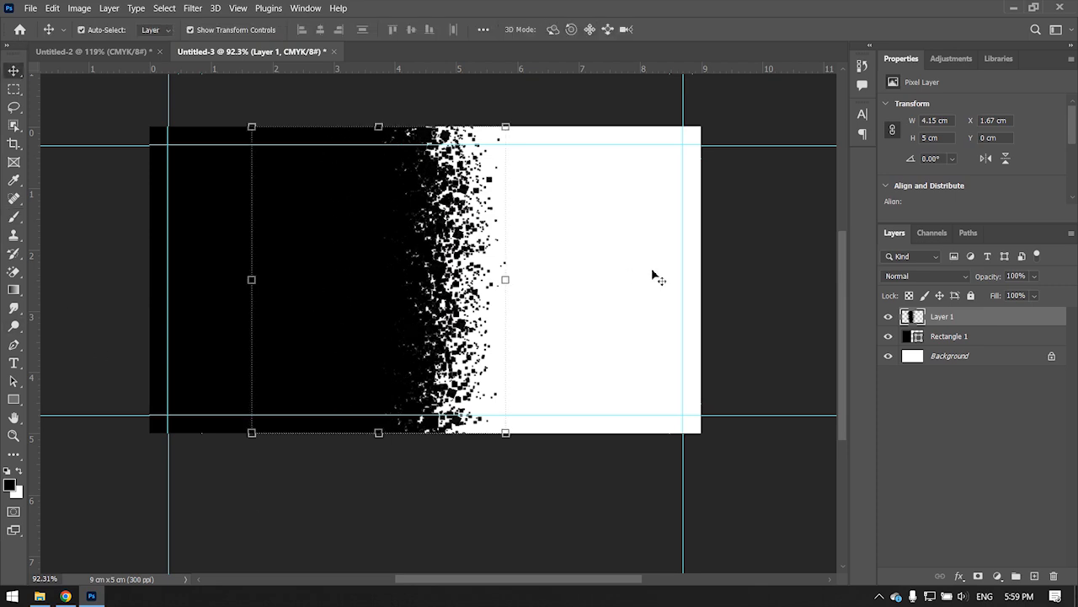
click(761, 259)
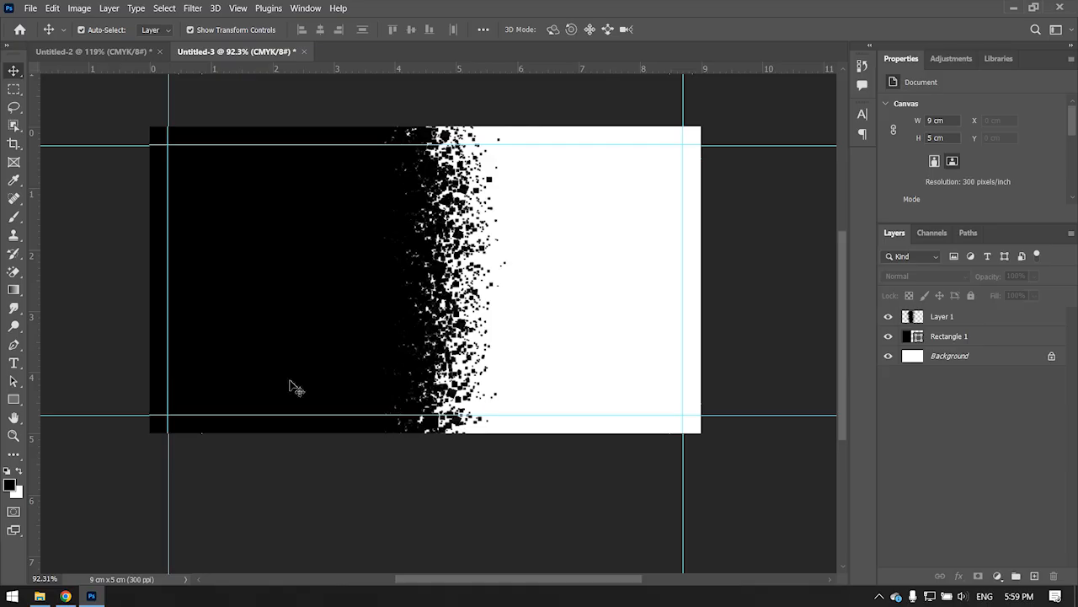
click(39, 596)
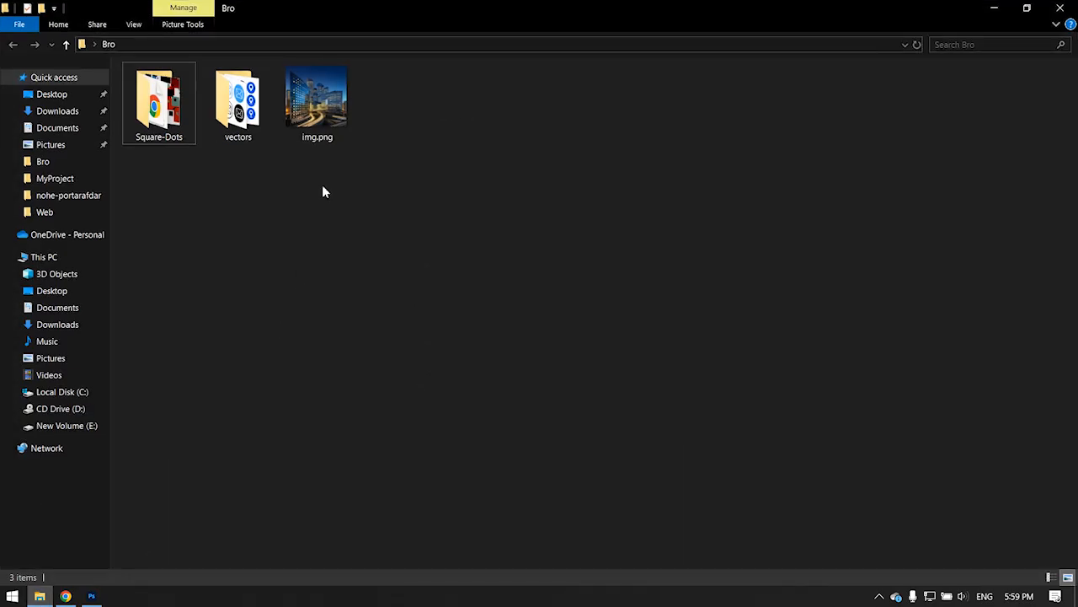
drag(317, 99, 455, 324)
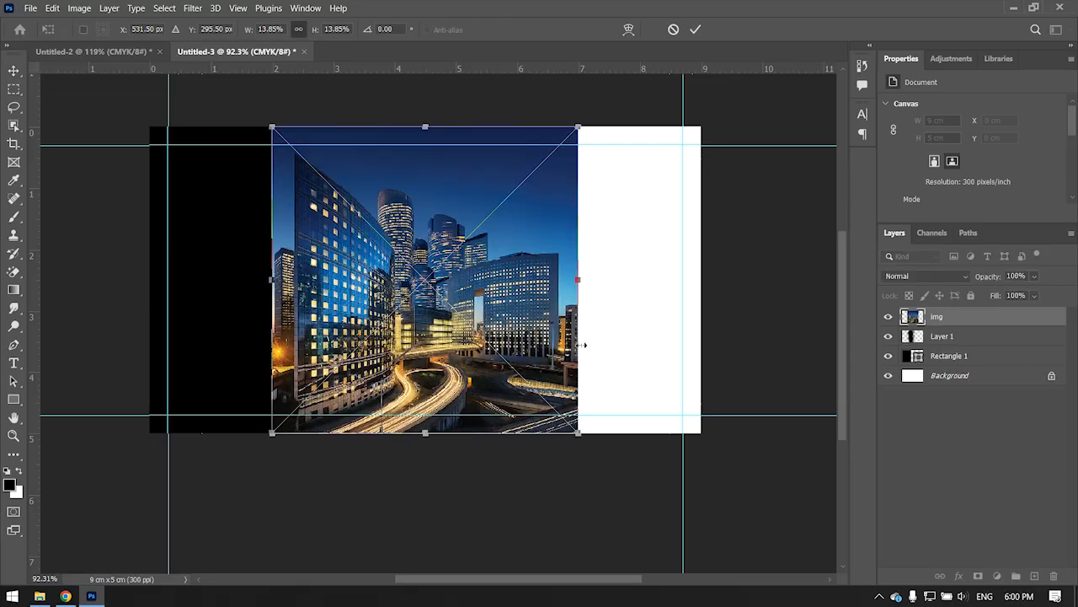
drag(440, 206, 318, 208)
drag(455, 130, 516, 90)
key(Return)
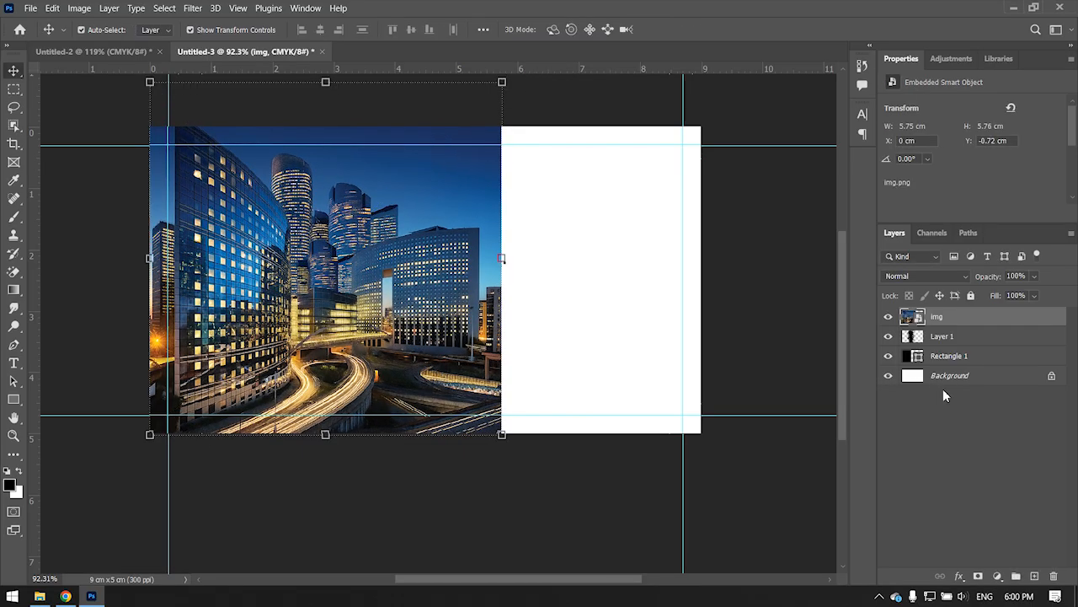
- Group the Layer 1 and Rectangle 1 layers together as Group 1
click(969, 337)
key(ctrl+t)
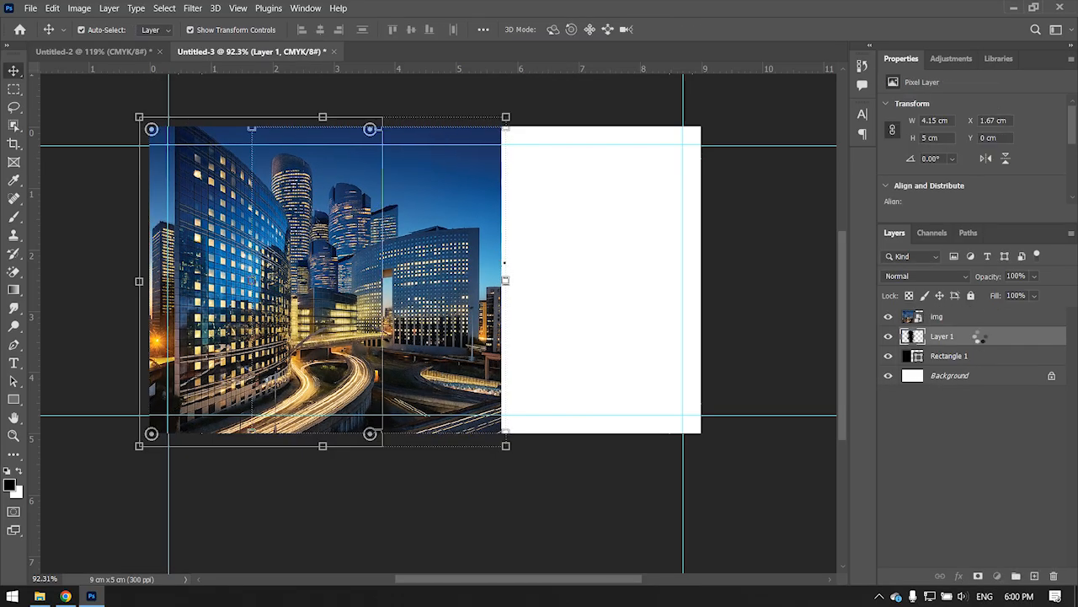
shift+click(977, 355)
right_click(978, 333)
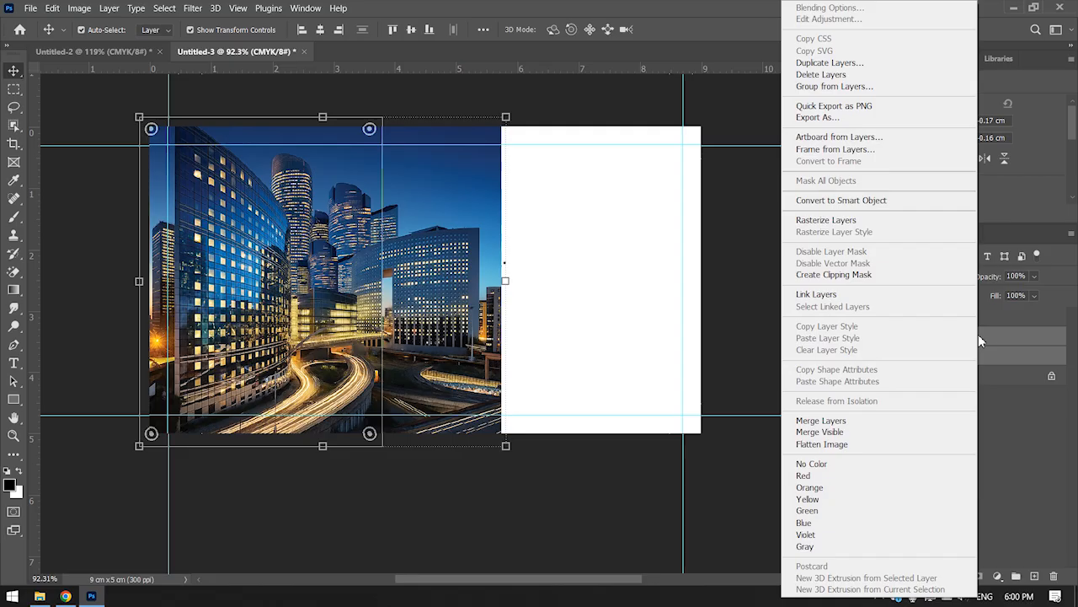
click(843, 85)
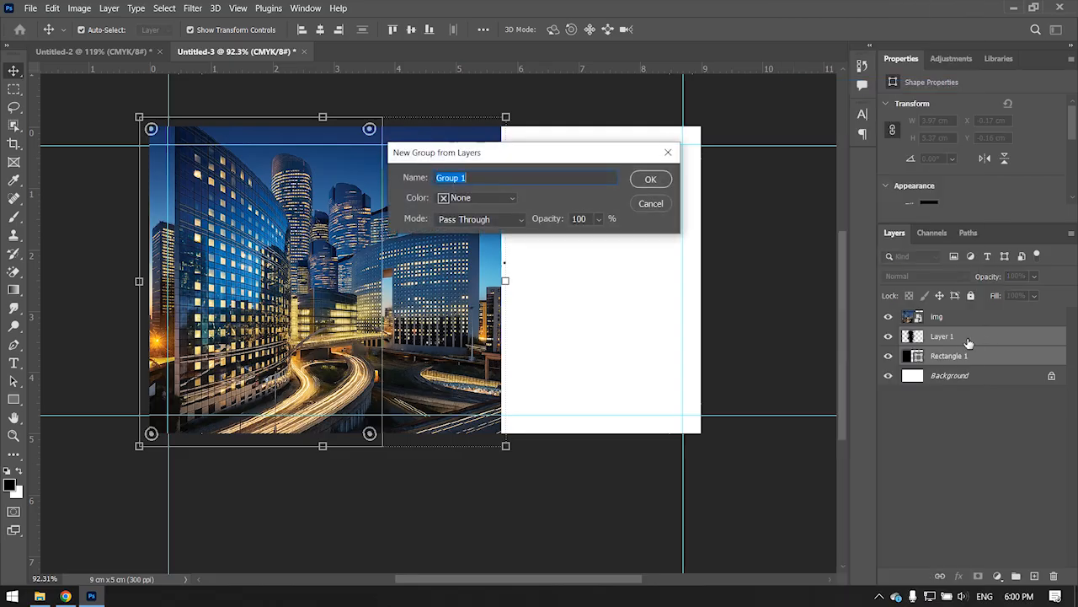
click(653, 179)
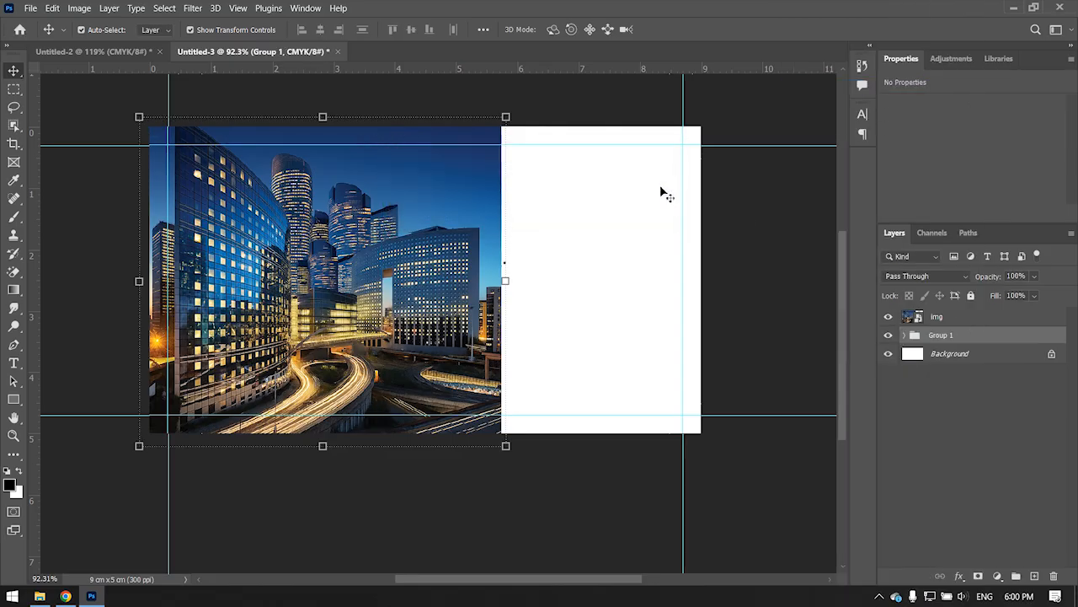
- Clip the img photo layer to Group 1 with a clipping mask
click(970, 318)
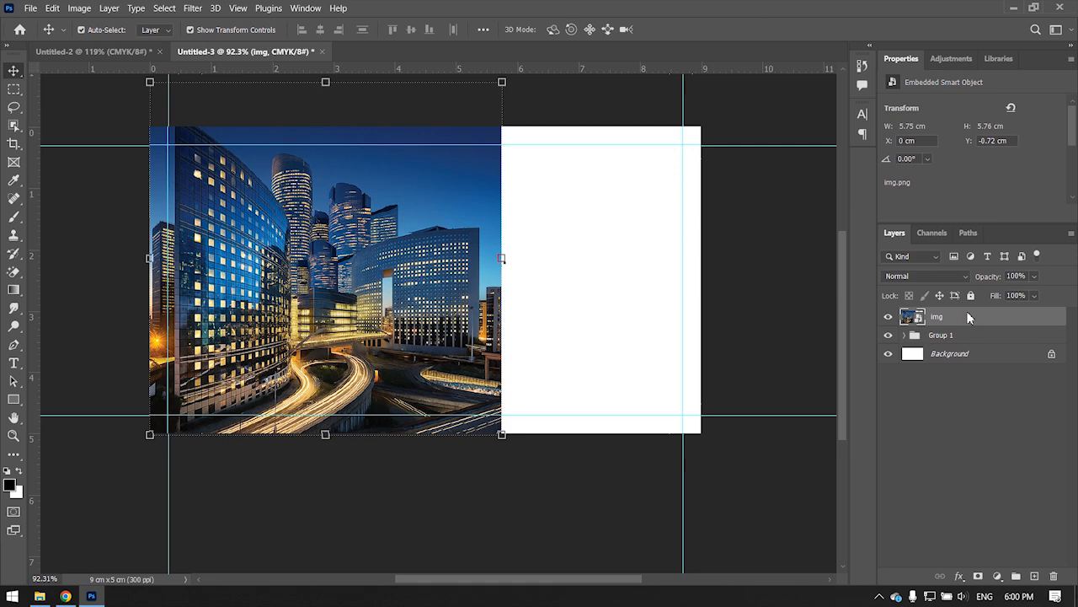
right_click(967, 318)
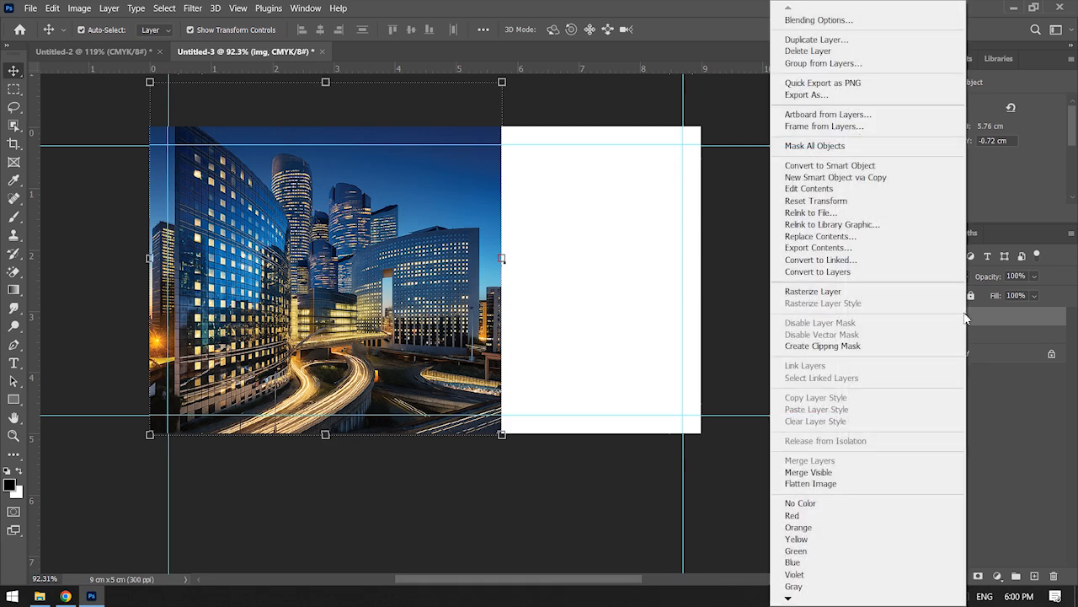
click(842, 345)
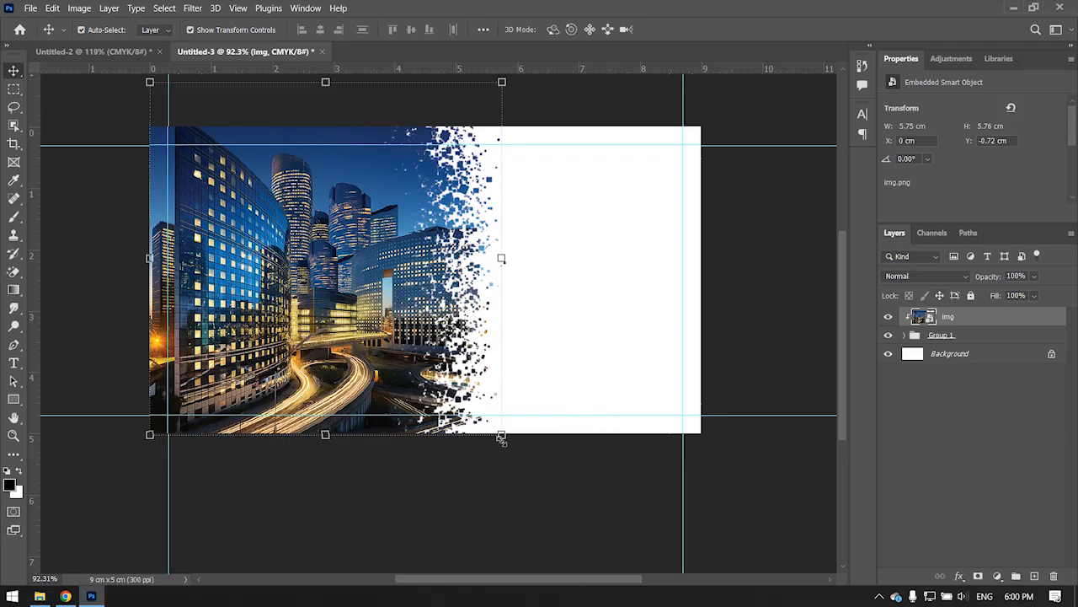
- Scale the clipped city photo to about 16.08% and shift it slightly down and left within the dispersed shape
drag(502, 435, 508, 439)
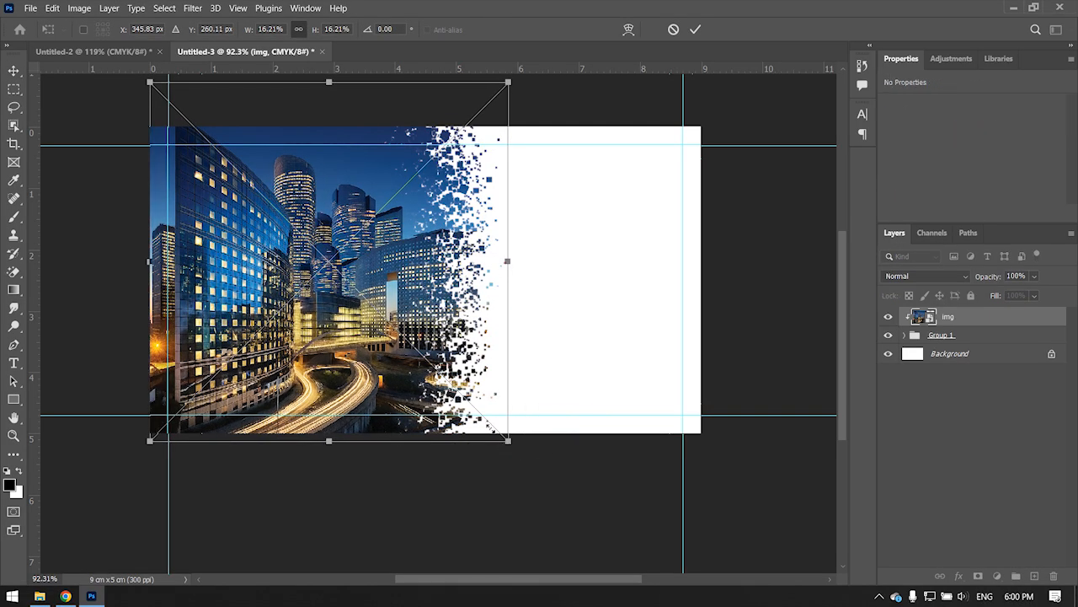
drag(294, 313, 288, 323)
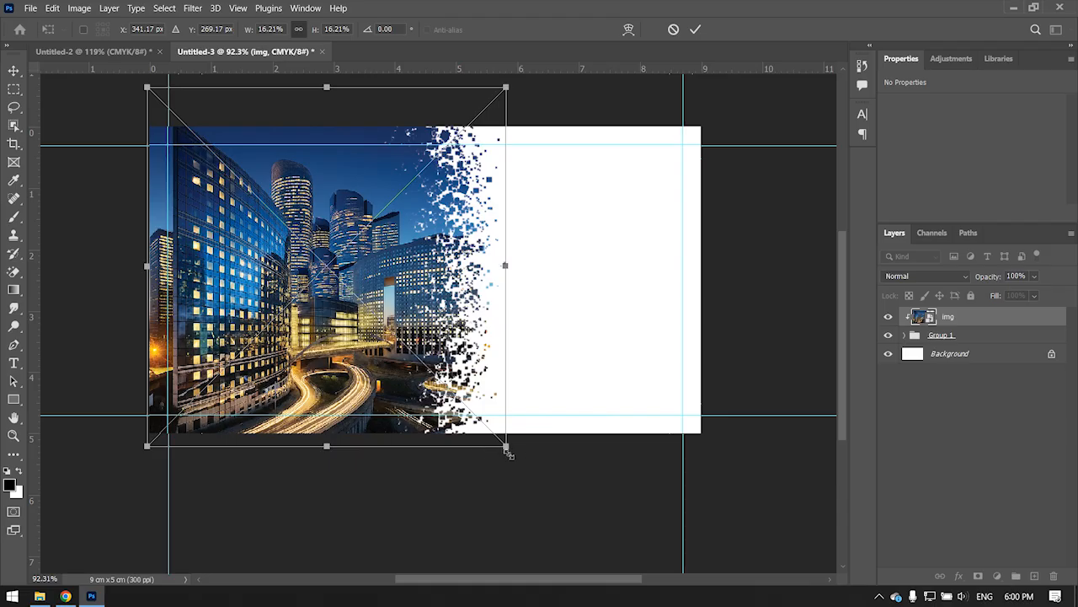
drag(504, 447, 503, 442)
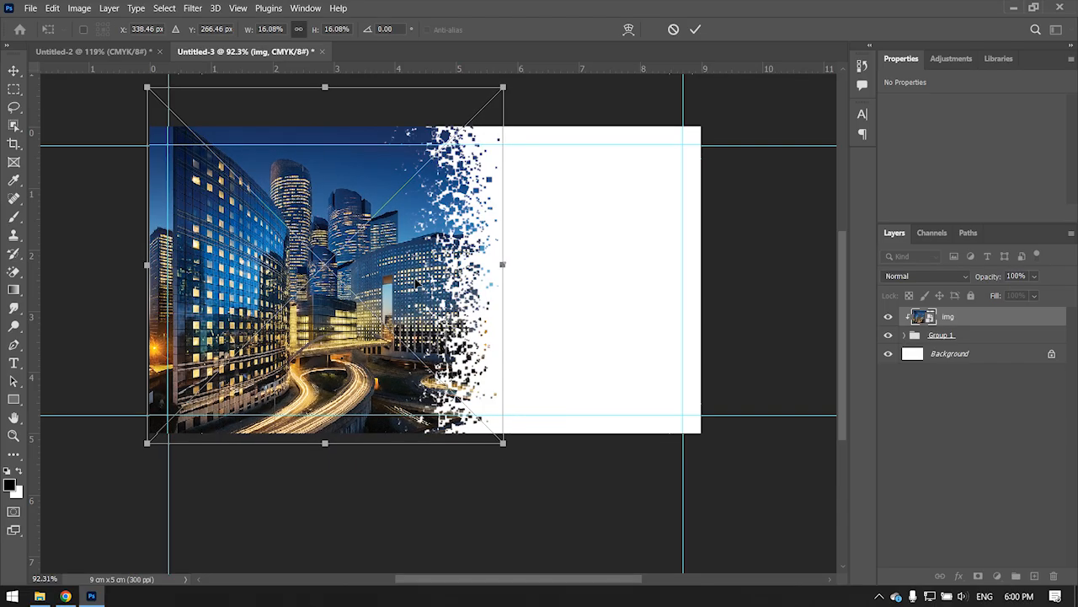
key(Return)
click(784, 308)
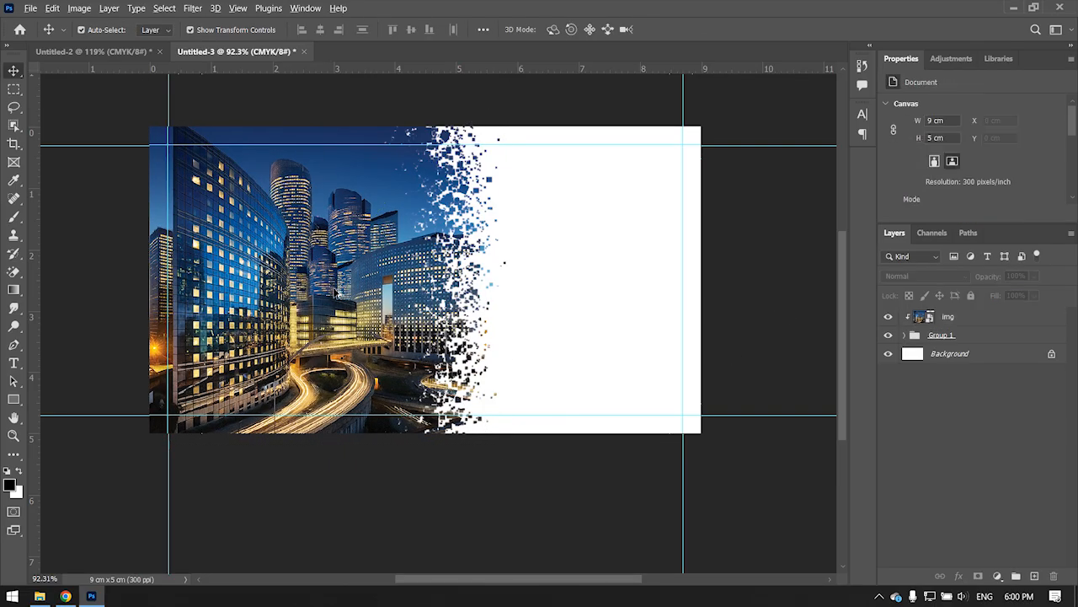
- Add a black Solid Color fill layer directly above the Background layer
scroll(613, 330, down, 1)
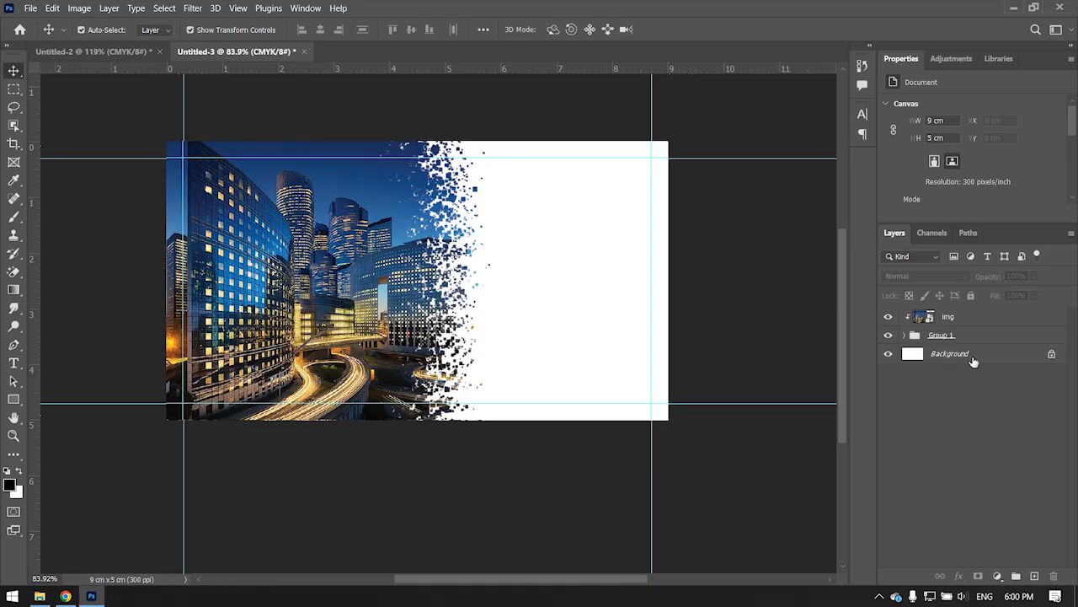
click(973, 360)
click(997, 575)
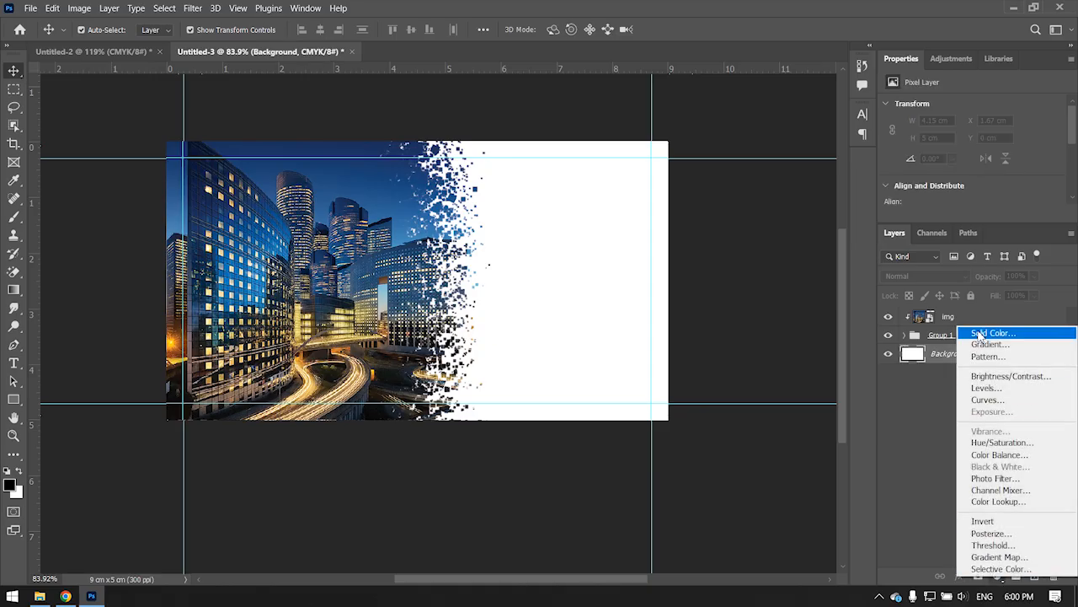
click(981, 334)
drag(528, 313, 723, 201)
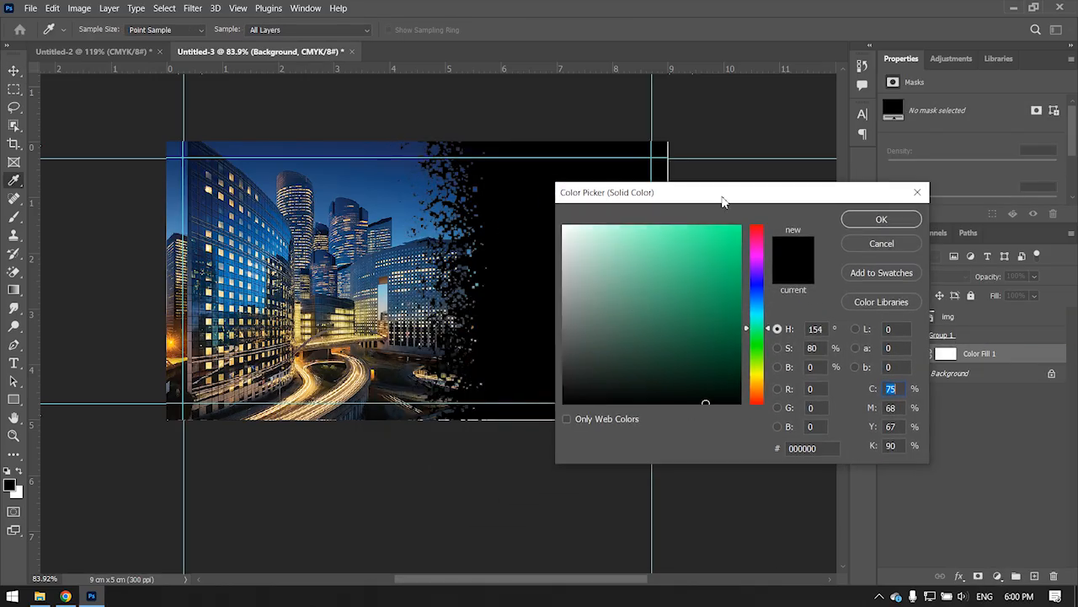
drag(603, 357, 538, 423)
click(879, 219)
click(753, 294)
scroll(376, 288, up, 1)
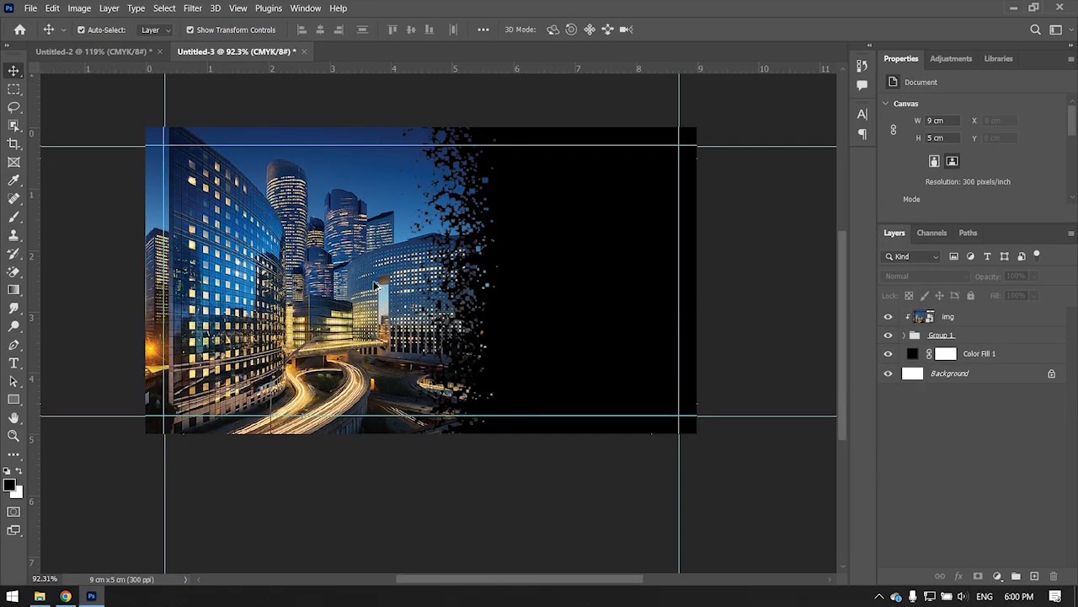
scroll(376, 288, up, 1)
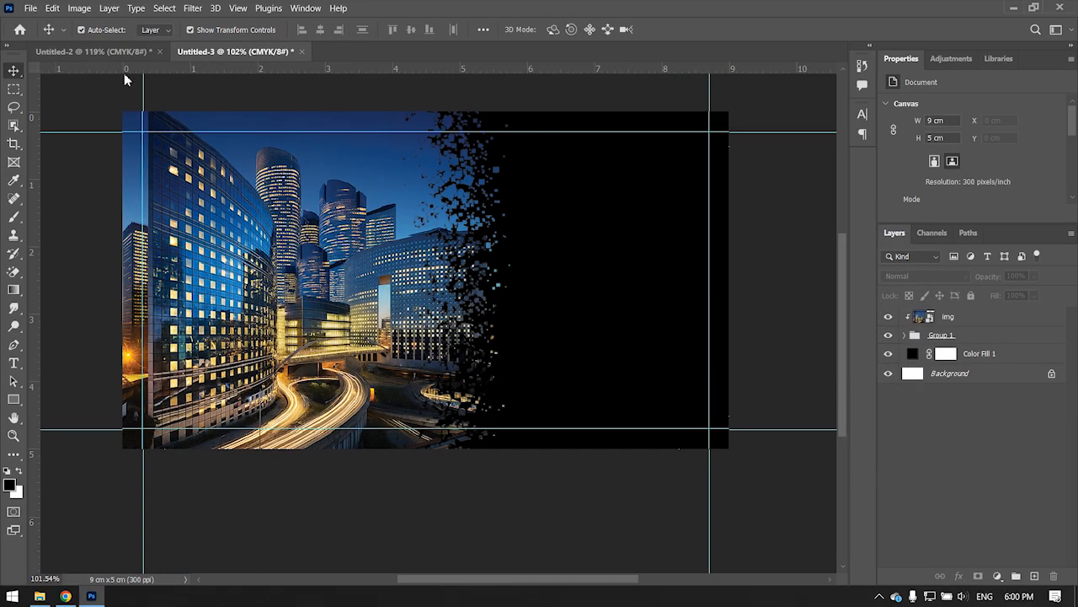
- Copy the BRO GRAPHIC title and its tagline from the Untitled-2 document onto the black area of the Untitled-3 card
click(113, 51)
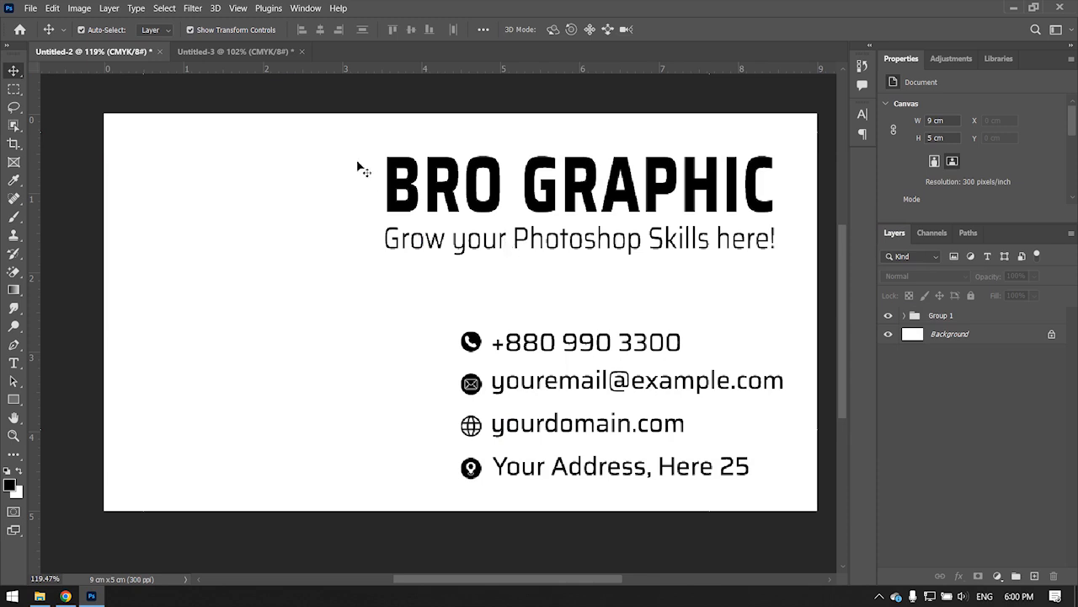
drag(376, 118, 620, 252)
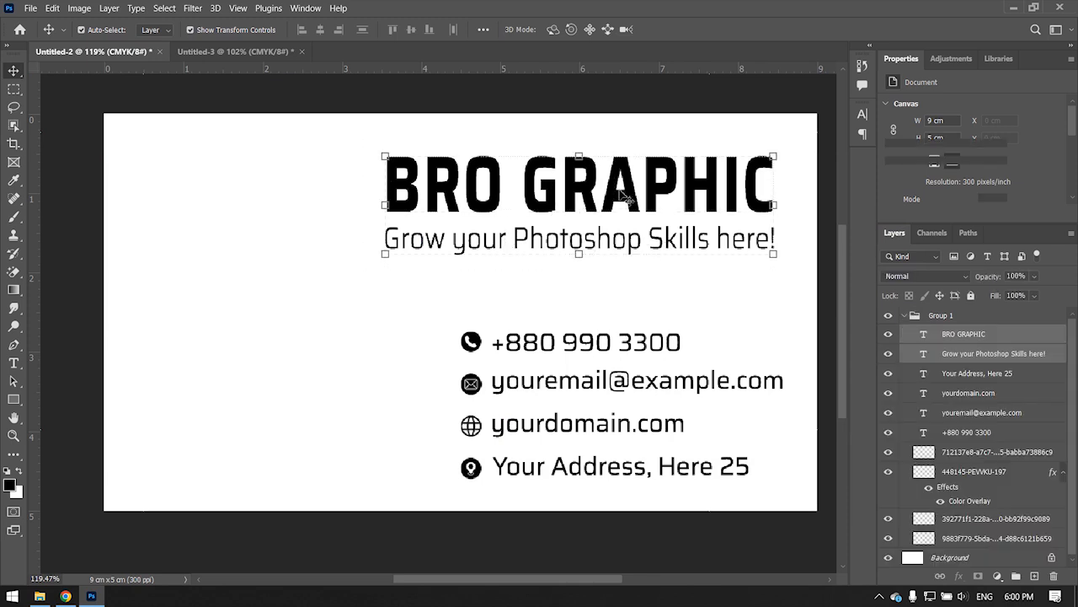
drag(623, 195, 602, 267)
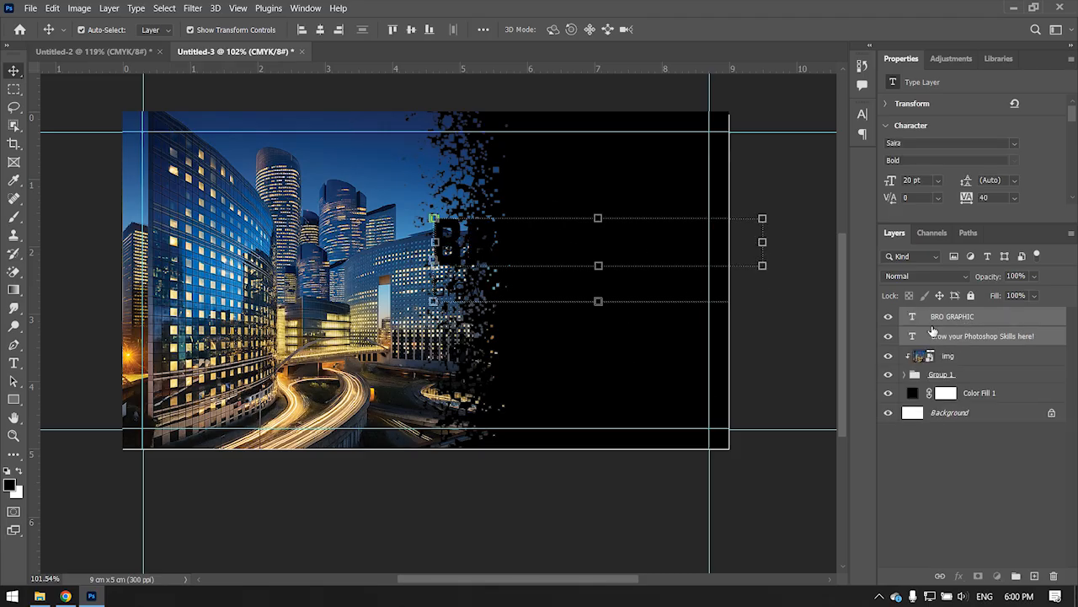
- Set the text color of both the BRO GRAPHIC title and the tagline layers to white
click(971, 320)
click(994, 336)
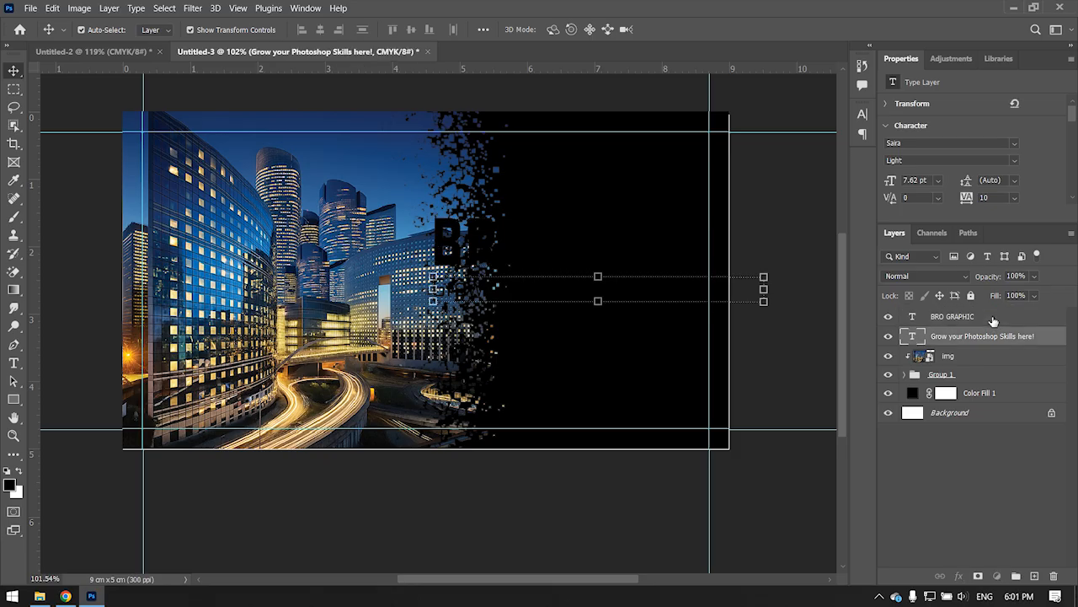
shift+click(993, 318)
key(t)
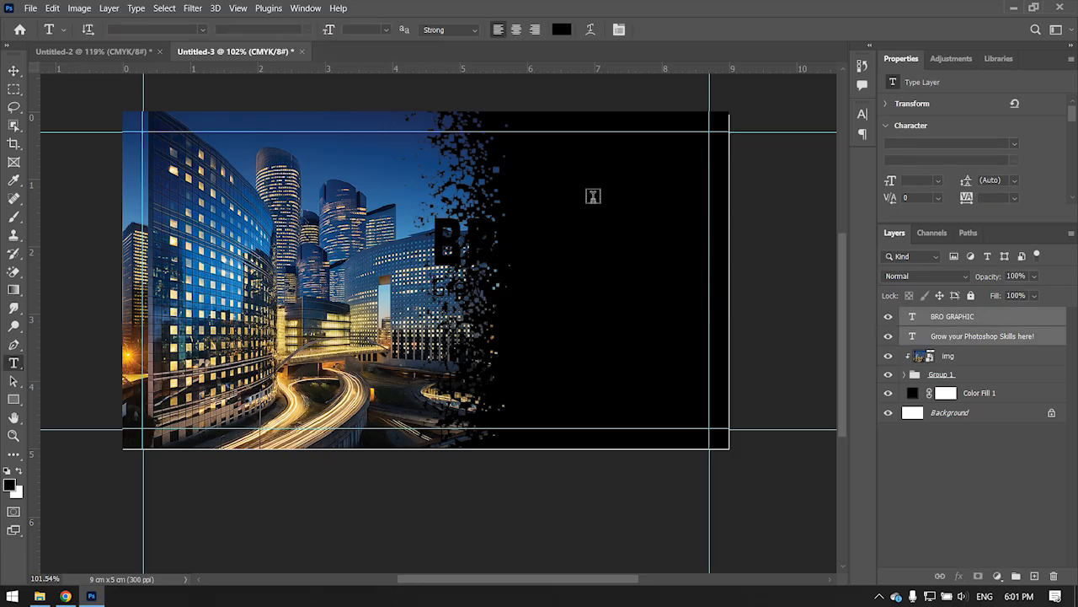
click(561, 30)
click(562, 226)
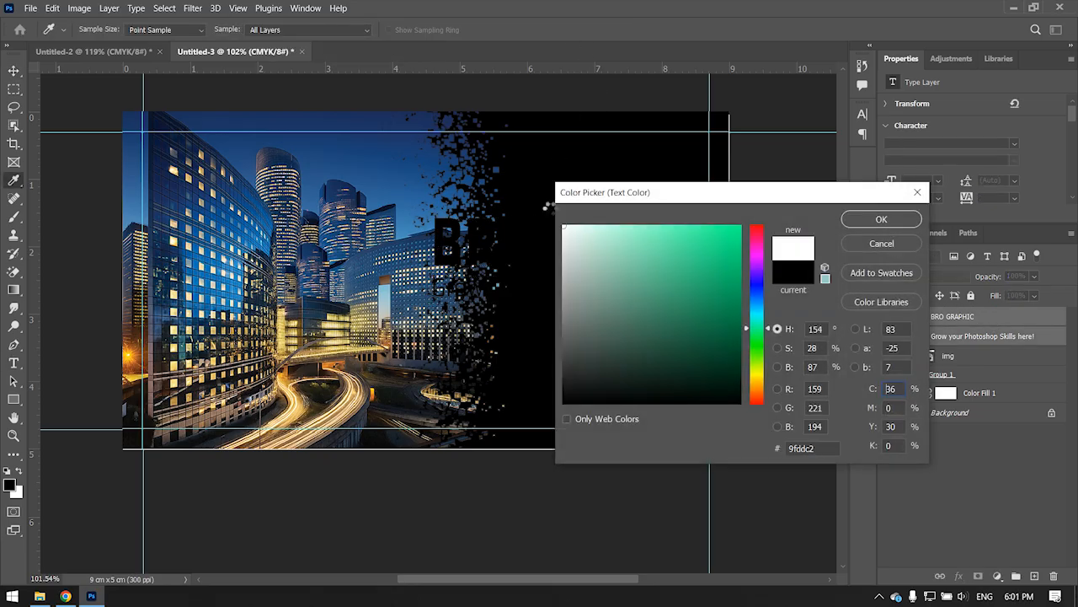
click(866, 224)
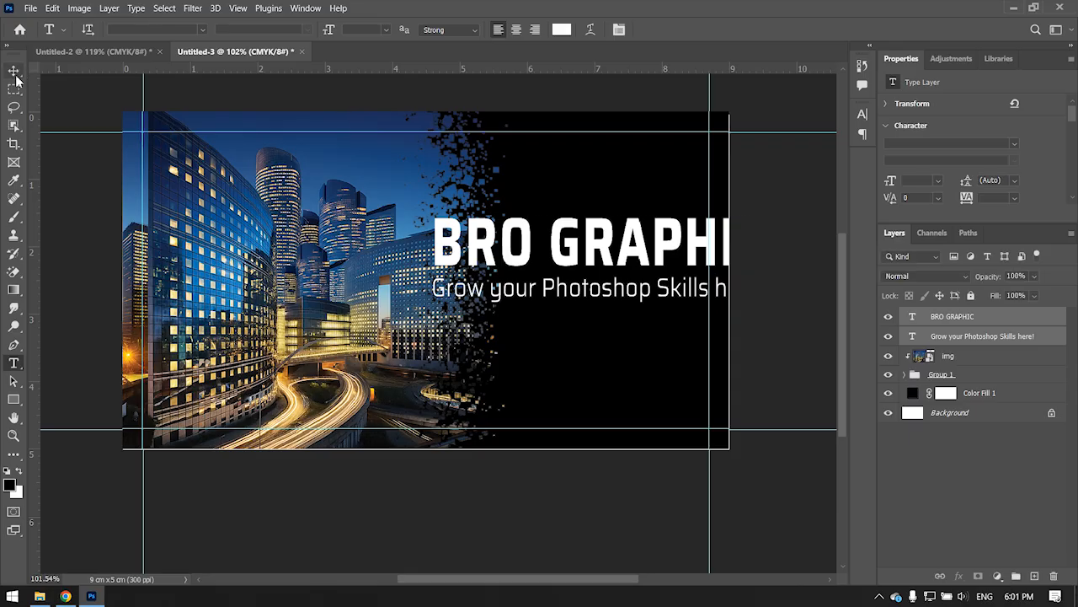
- Move the img layer and Group 1 together toward the card's left edge to free more black space for the text
click(15, 76)
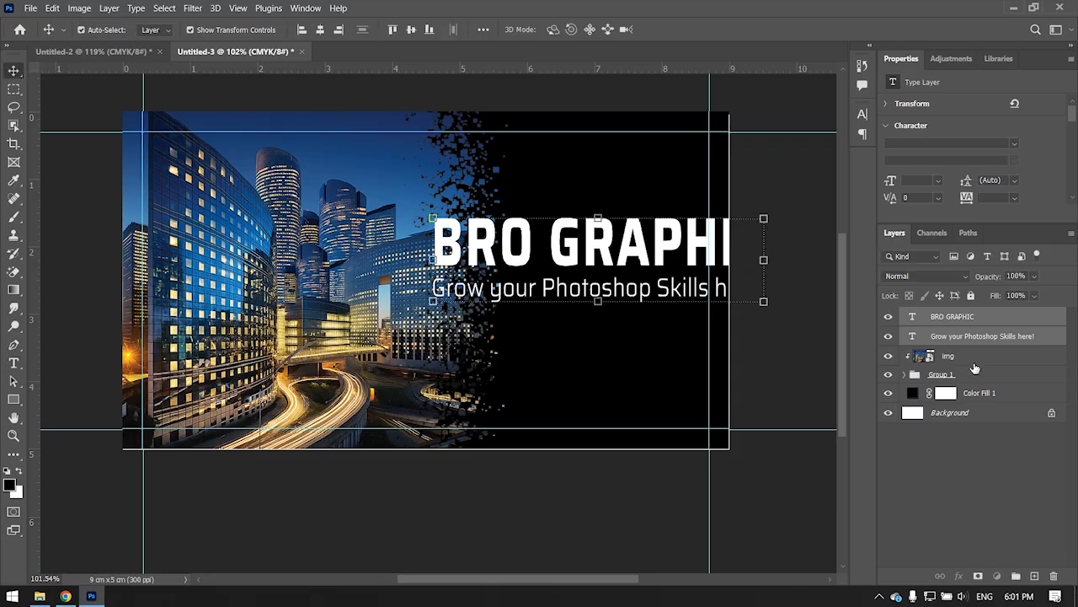
click(975, 357)
shift+click(963, 381)
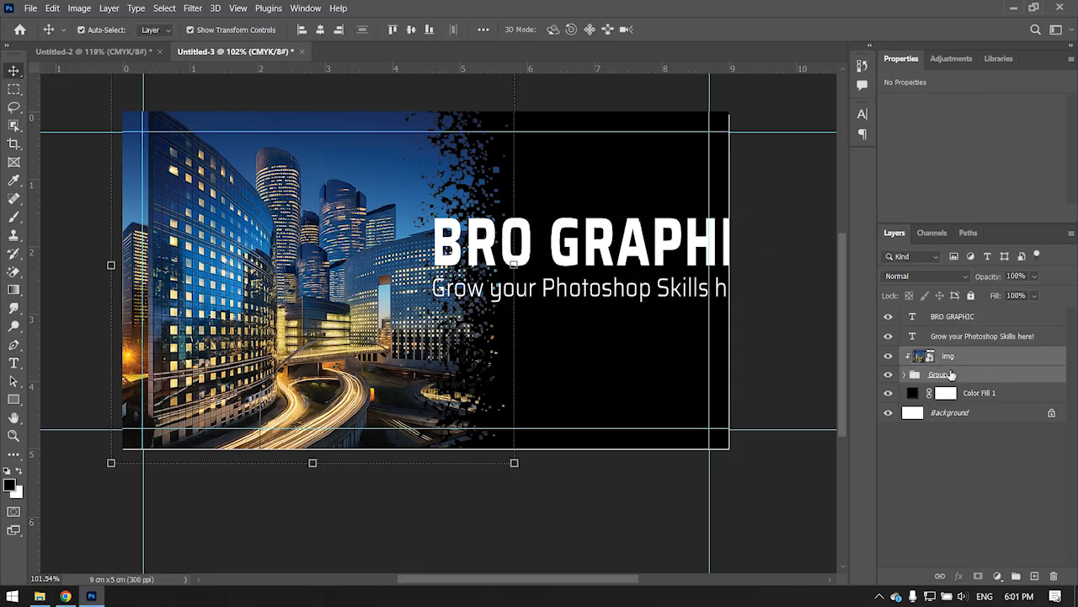
key(ctrl+t)
drag(387, 234, 340, 223)
scroll(331, 248, down, 1)
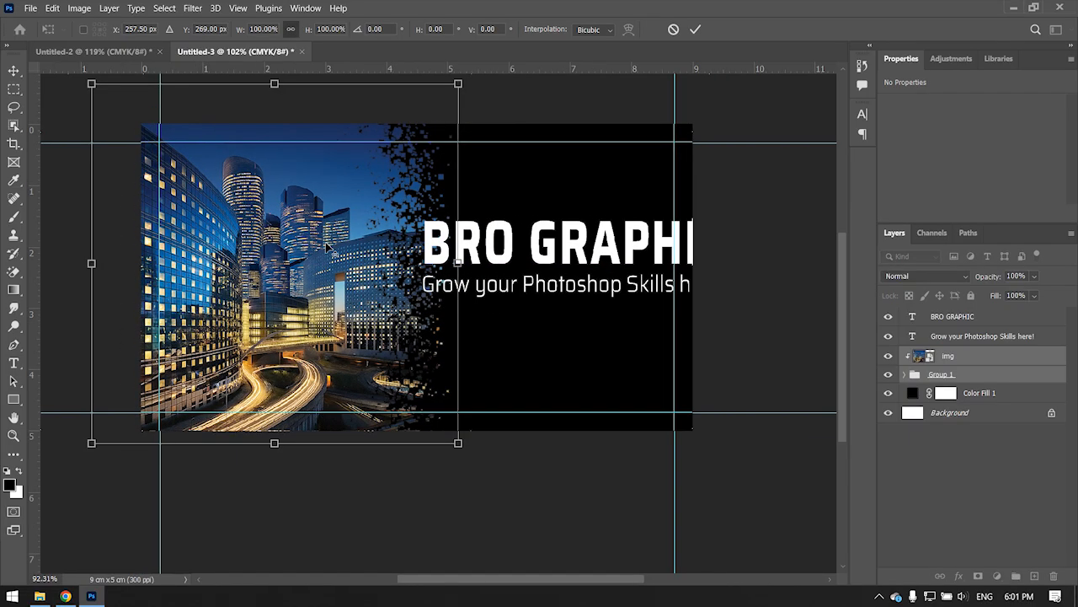
key(Return)
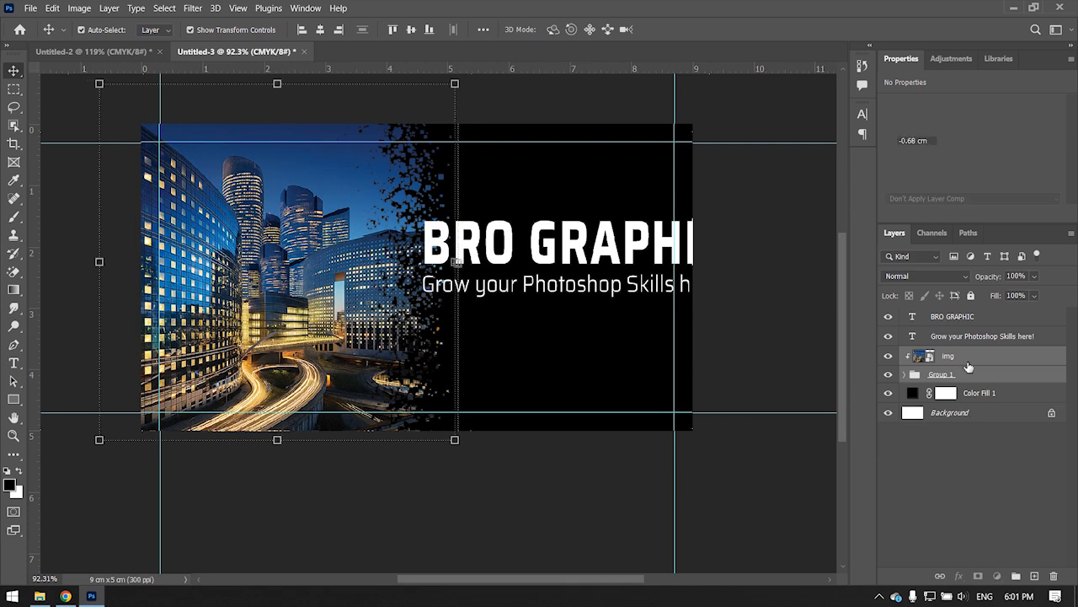
- Scale only the img photo down to about 5.04 cm square so that it just covers the card's height
click(918, 357)
key(ctrl+t)
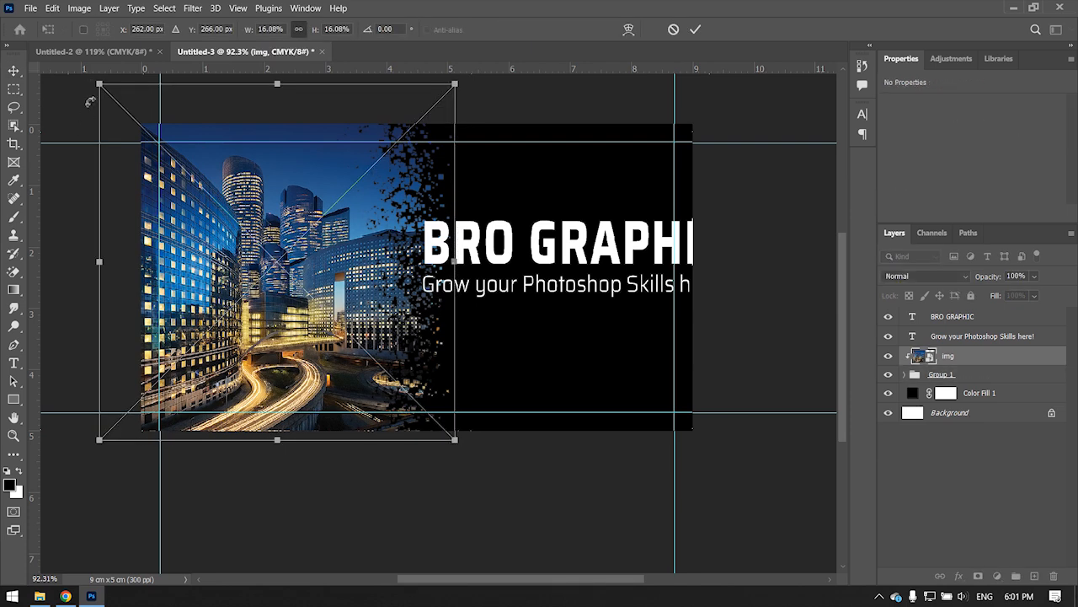
drag(98, 83, 135, 120)
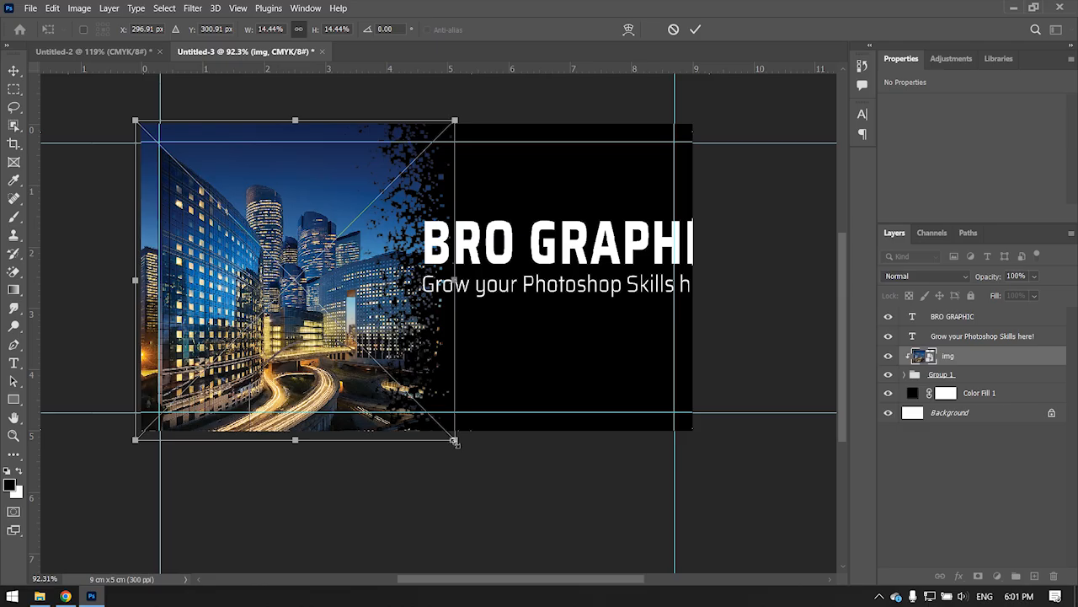
drag(455, 441, 445, 433)
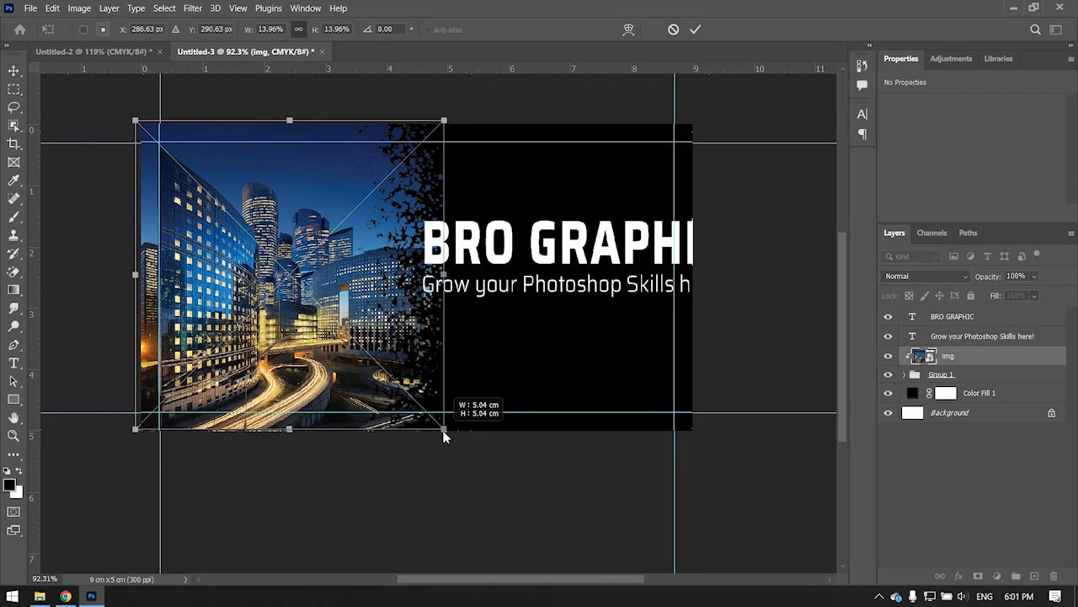
key(Return)
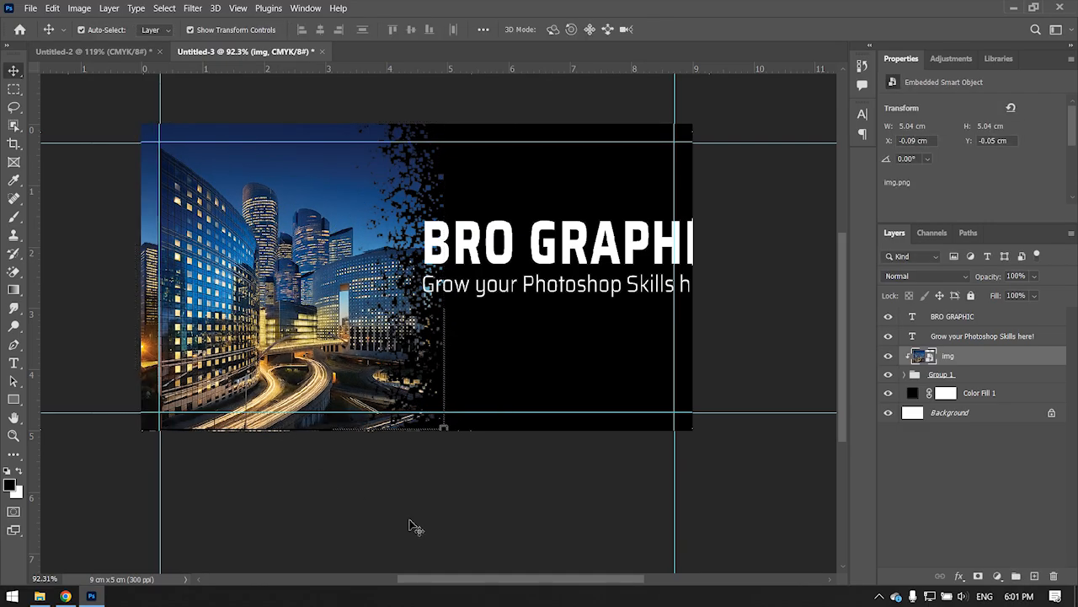
click(415, 527)
scroll(416, 519, down, 1)
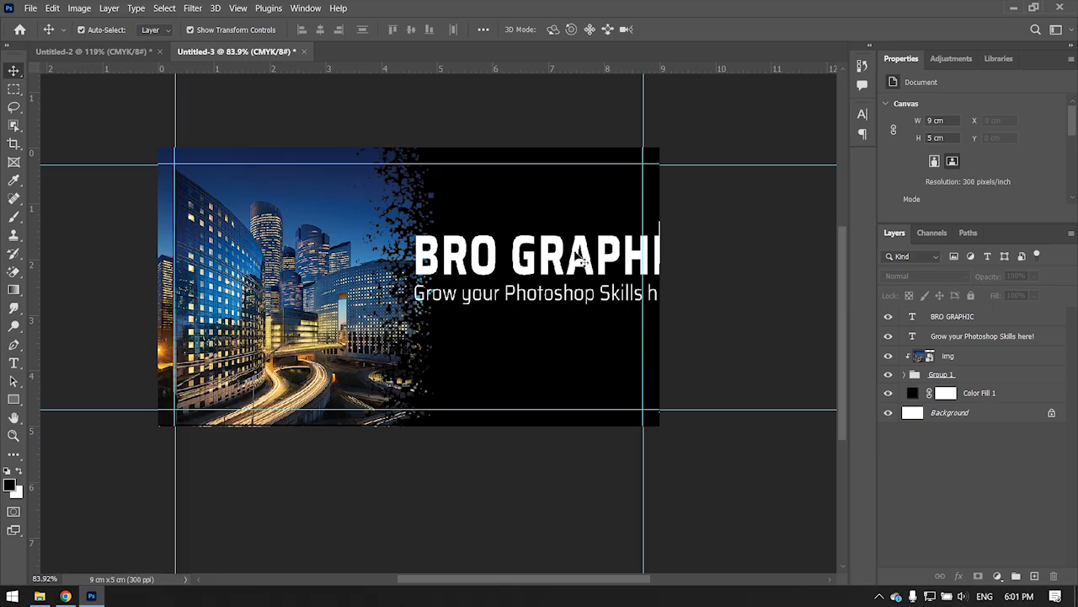
- Scale the BRO GRAPHIC title and tagline together to about 65% and place them near the top of the black area
click(938, 337)
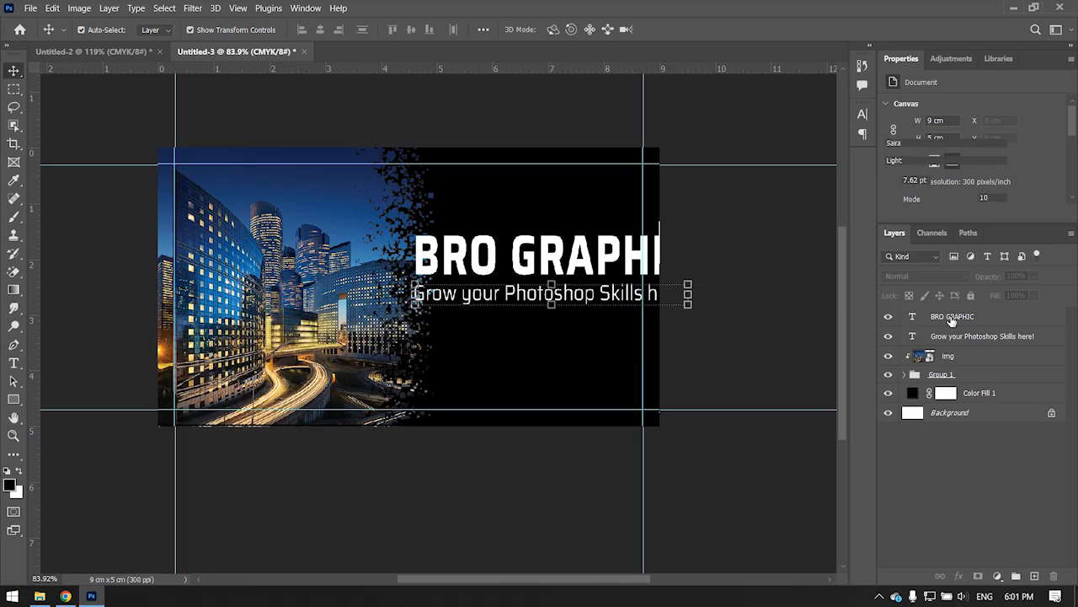
click(960, 318)
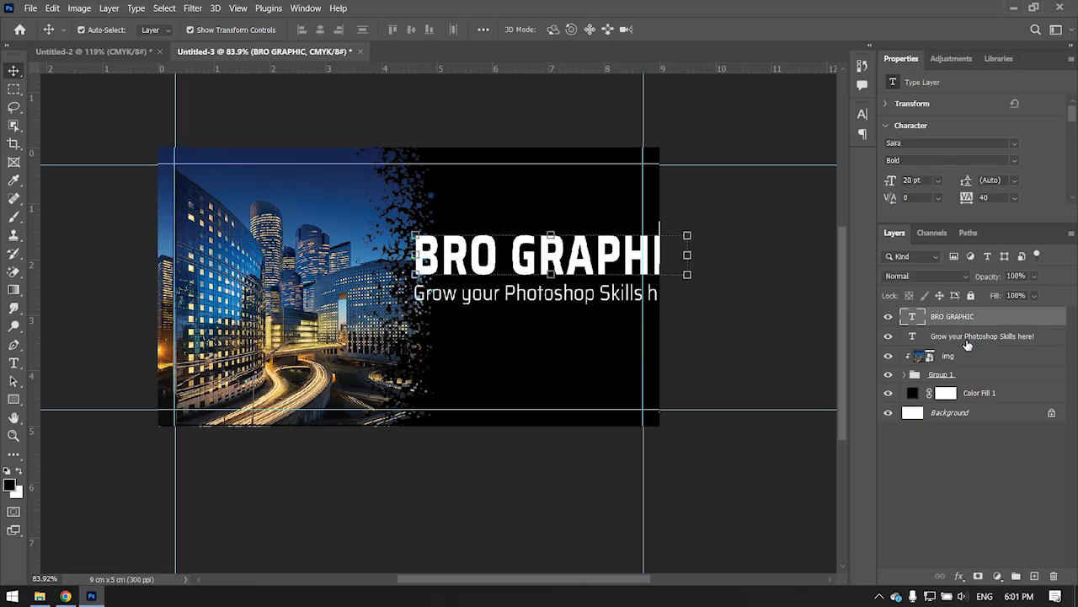
shift+click(967, 337)
key(ctrl+t)
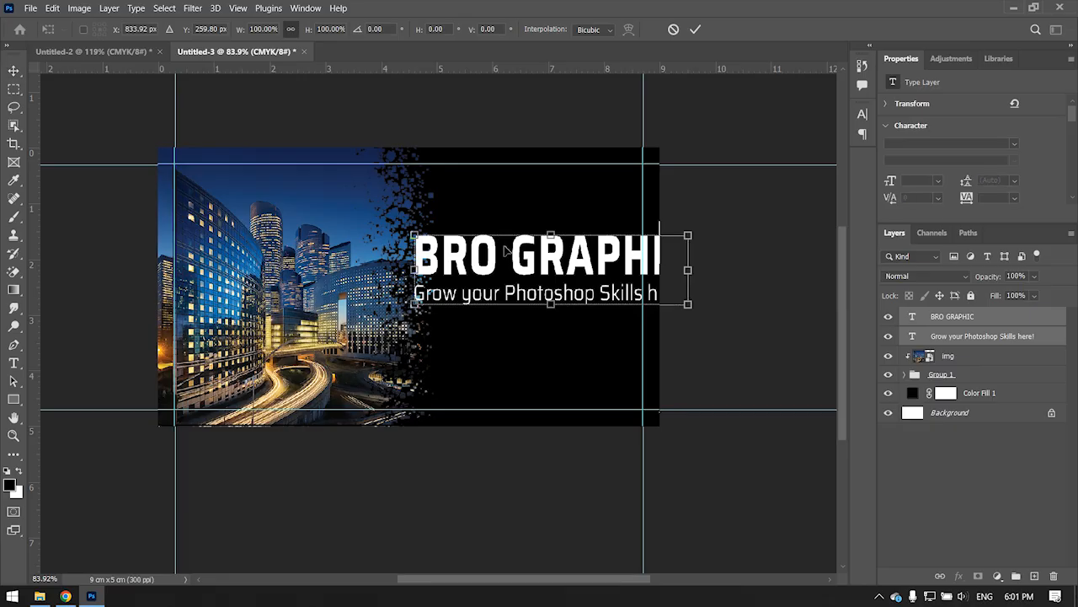
drag(693, 308, 585, 276)
drag(529, 252, 560, 190)
drag(618, 216, 624, 218)
- Nudge the scaled title and tagline slightly down and toward the card's right edge, and apply the transform
key(Down)
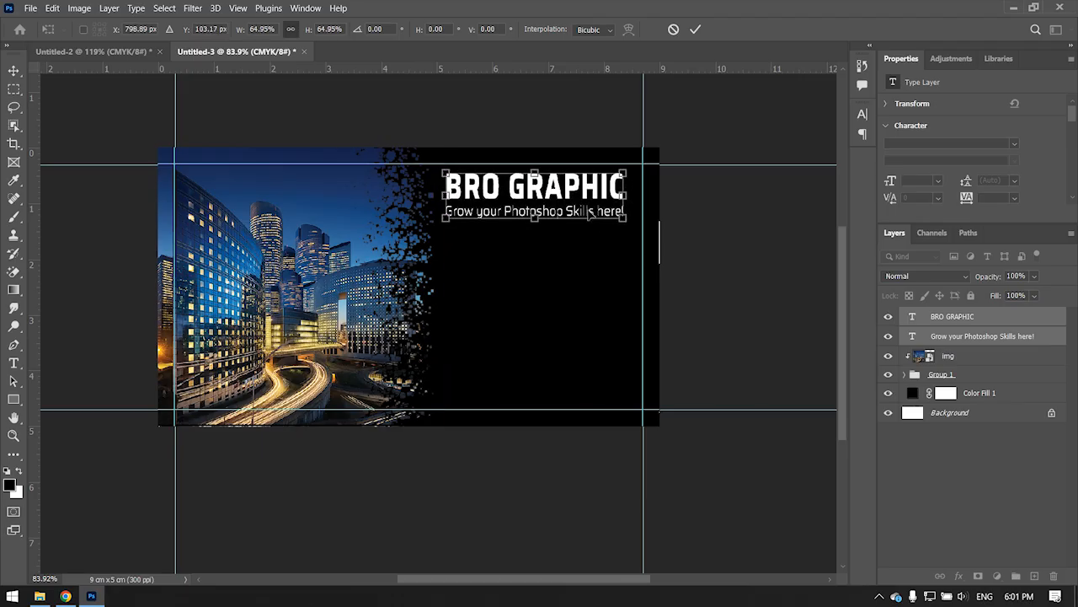
key(Right)
key(Right)
key(Right)
key(Right)
key(Right)
key(Right)
key(Down)
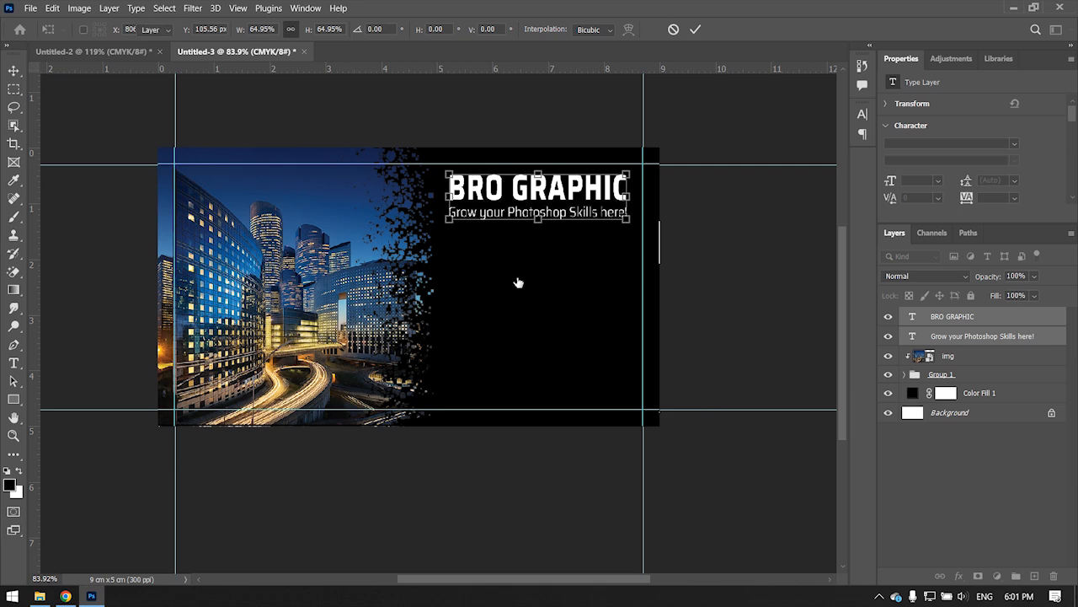
key(Return)
click(685, 253)
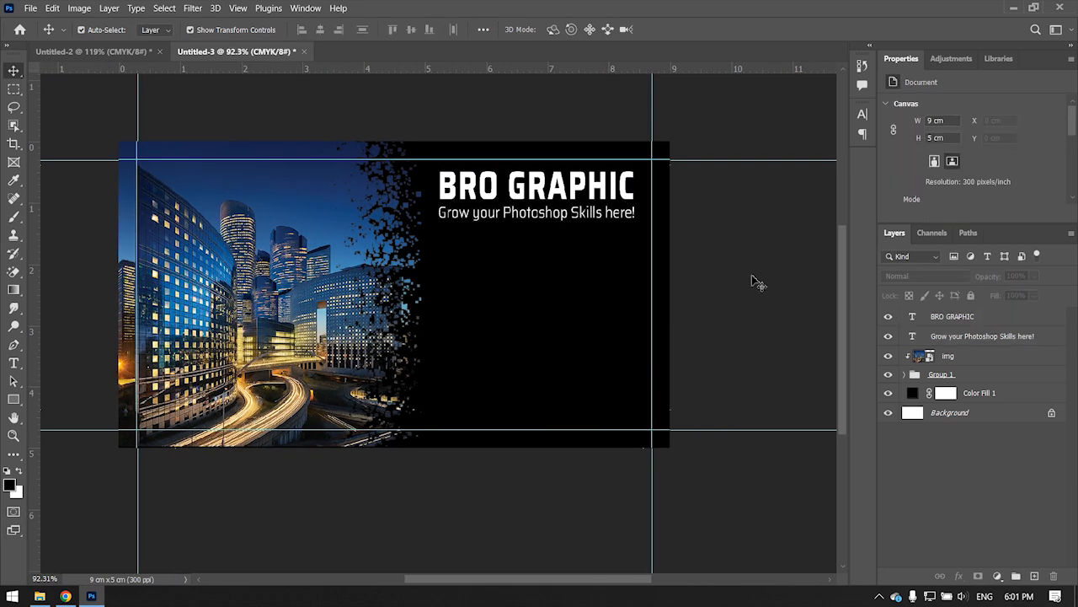
- Copy all contact text and icon layers, without the title and tagline, from Untitled-2 onto the black area of the Untitled-3 card
click(93, 51)
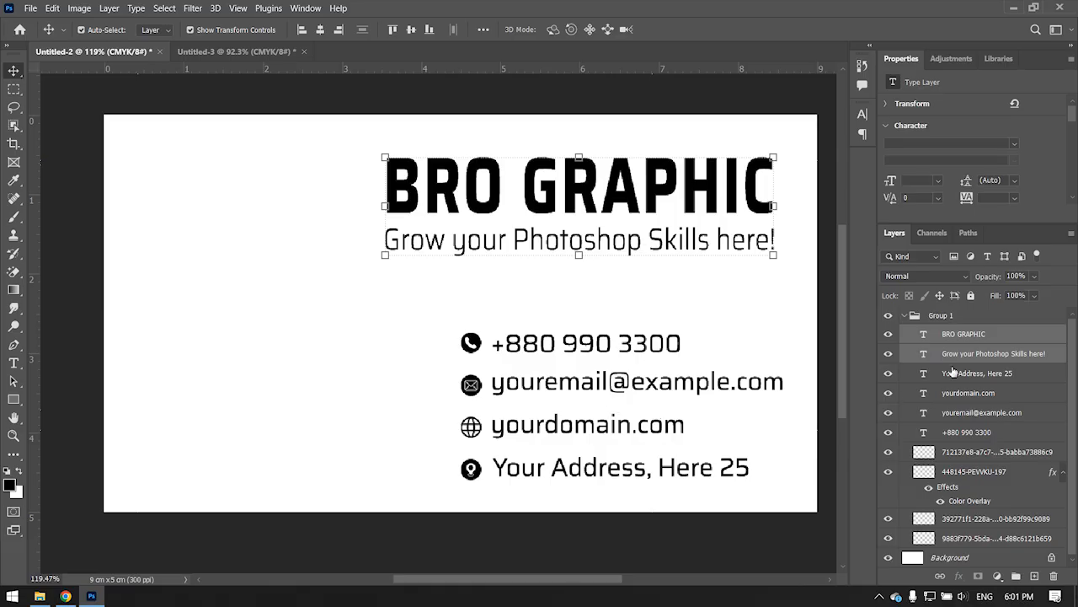
click(904, 316)
click(887, 316)
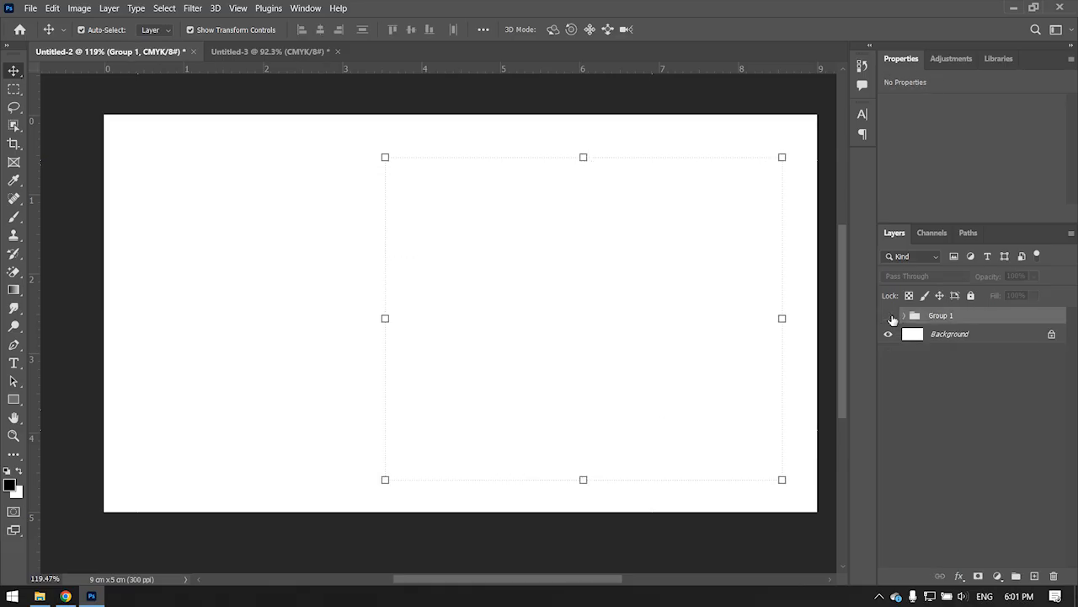
click(888, 315)
click(702, 556)
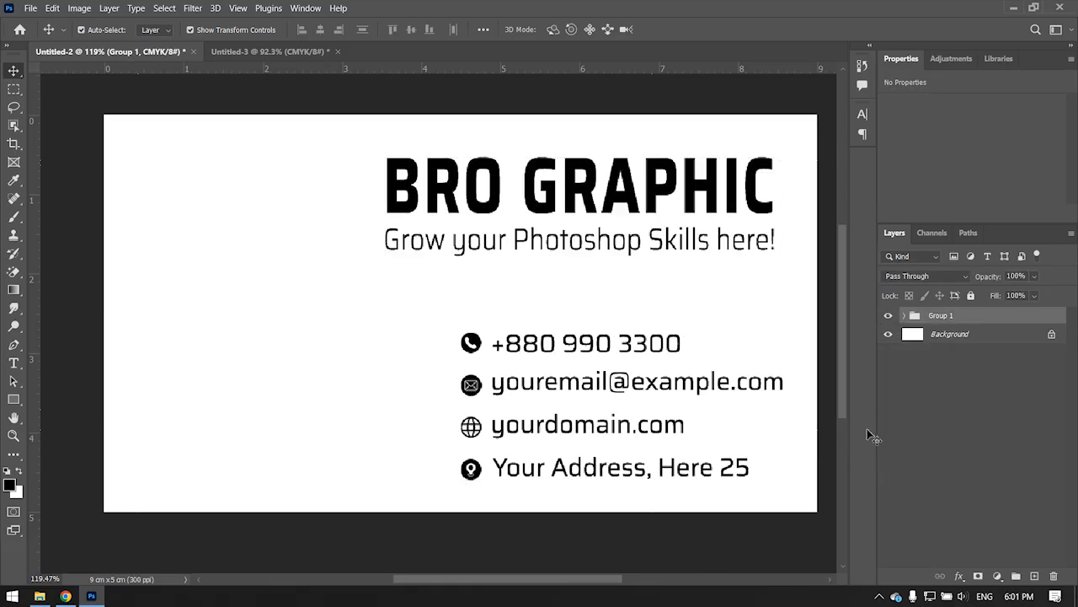
click(904, 316)
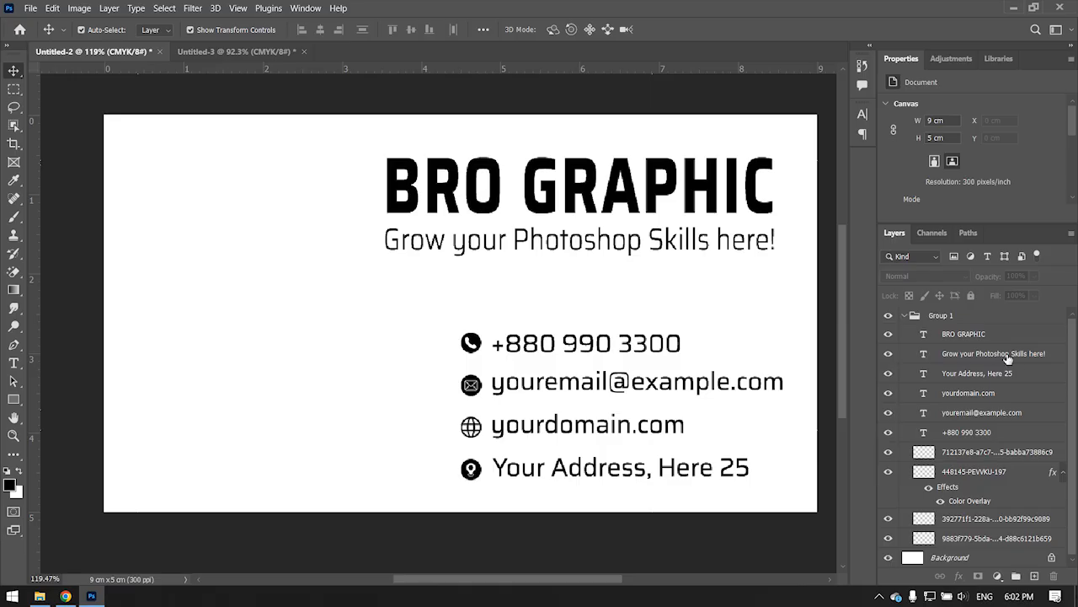
click(1008, 358)
click(1011, 376)
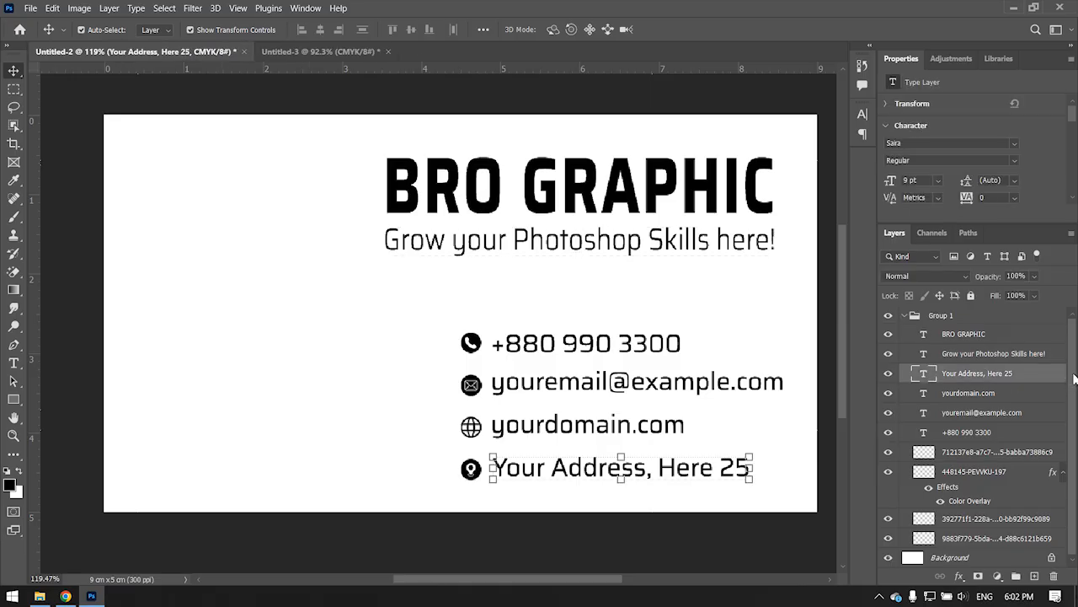
shift+click(1021, 540)
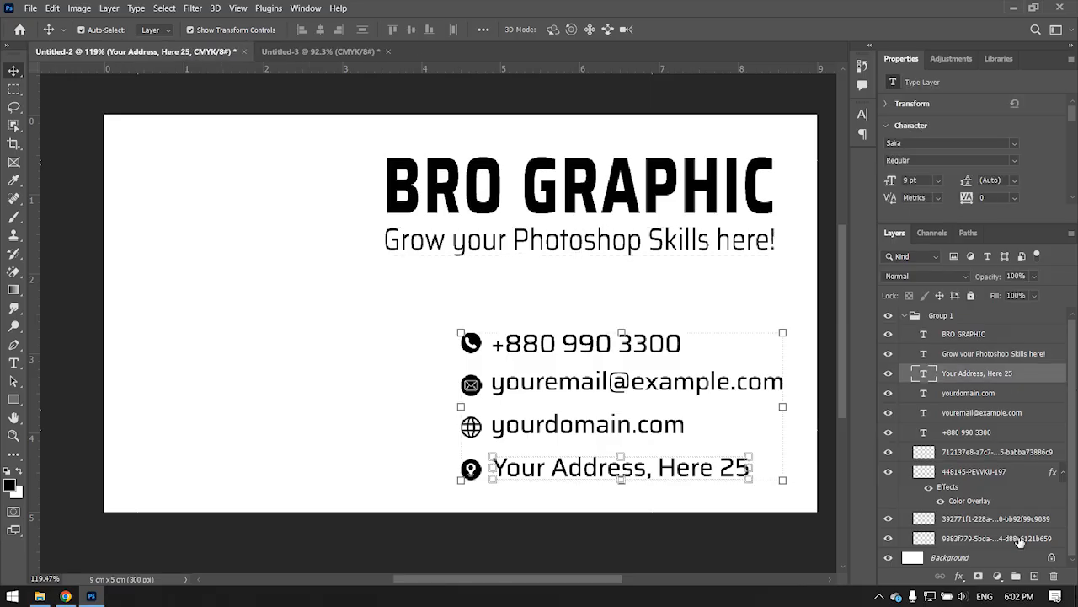
drag(594, 346, 536, 347)
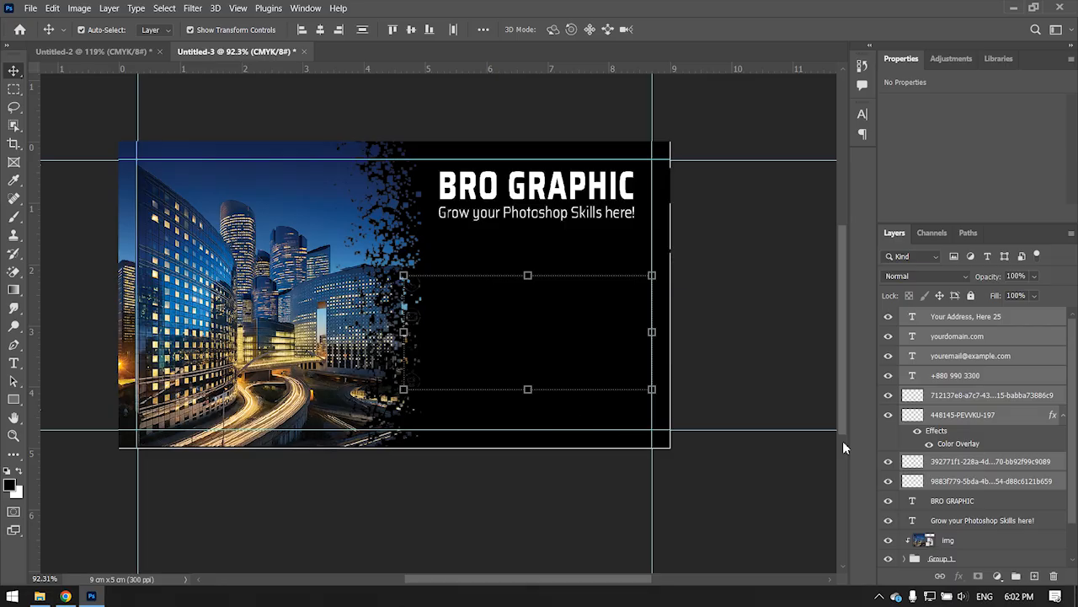
- Group the copied contact text and icon layers
right_click(1019, 350)
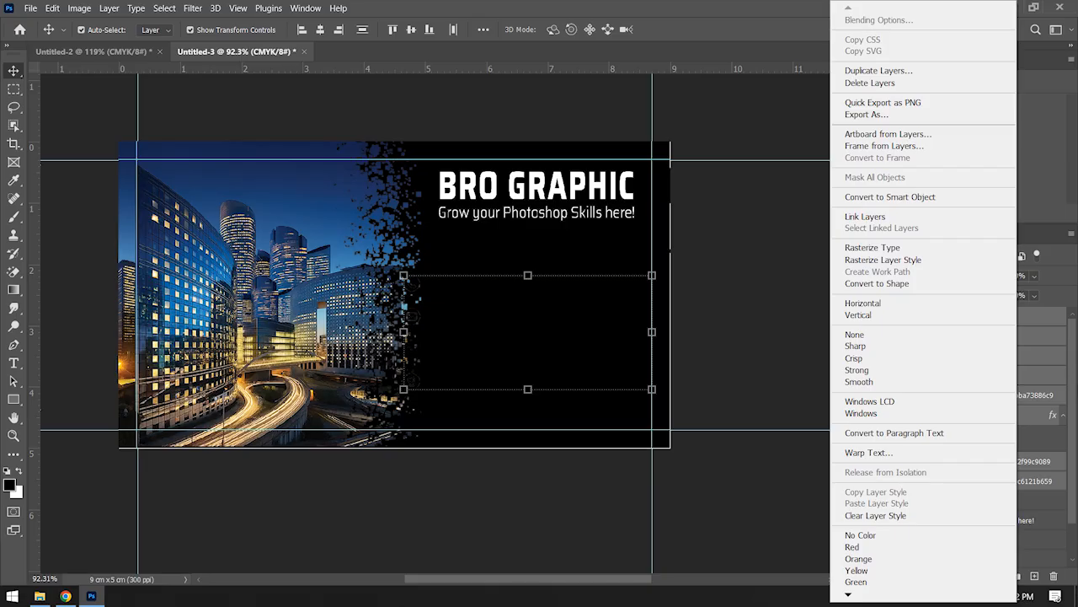
click(1071, 378)
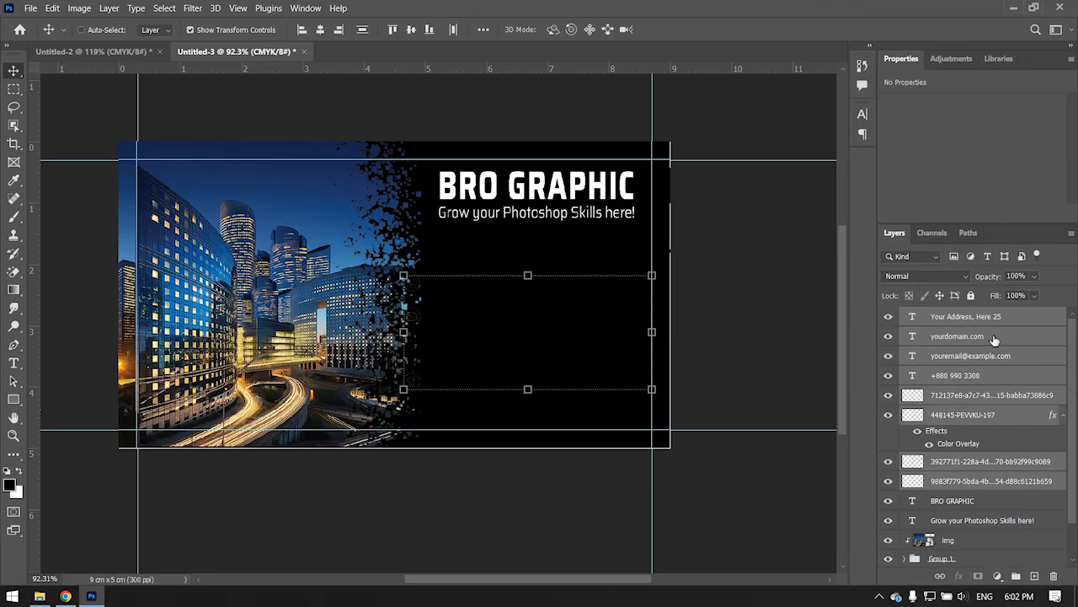
key(ctrl+g)
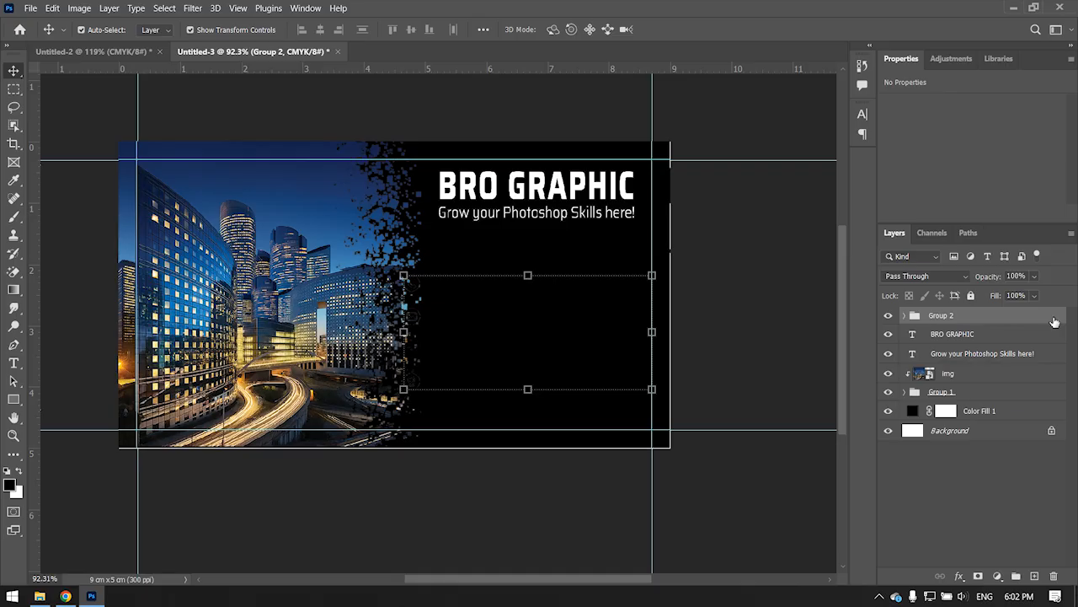
- Apply a white (ffffff) Color Overlay at 100% opacity to the contact details group
double_click(1052, 323)
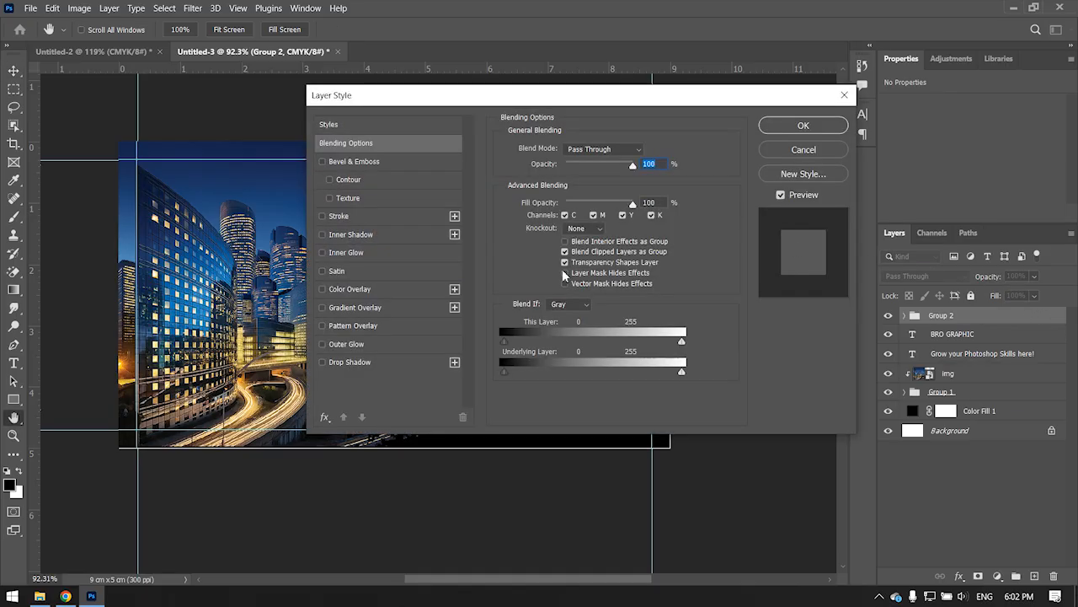
click(352, 289)
drag(447, 103, 704, 82)
click(901, 138)
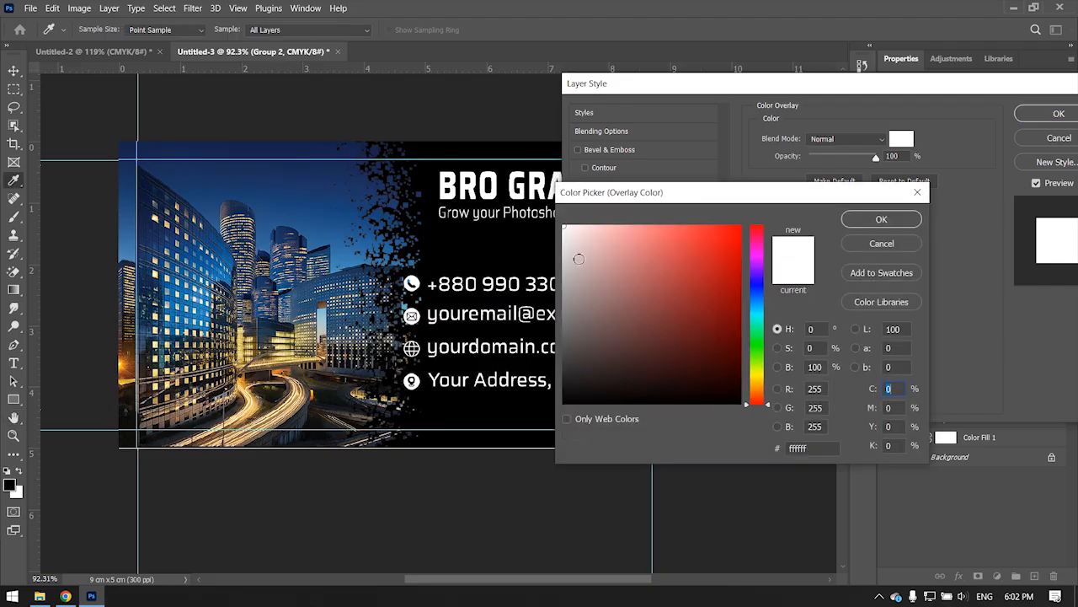
click(881, 219)
click(1059, 113)
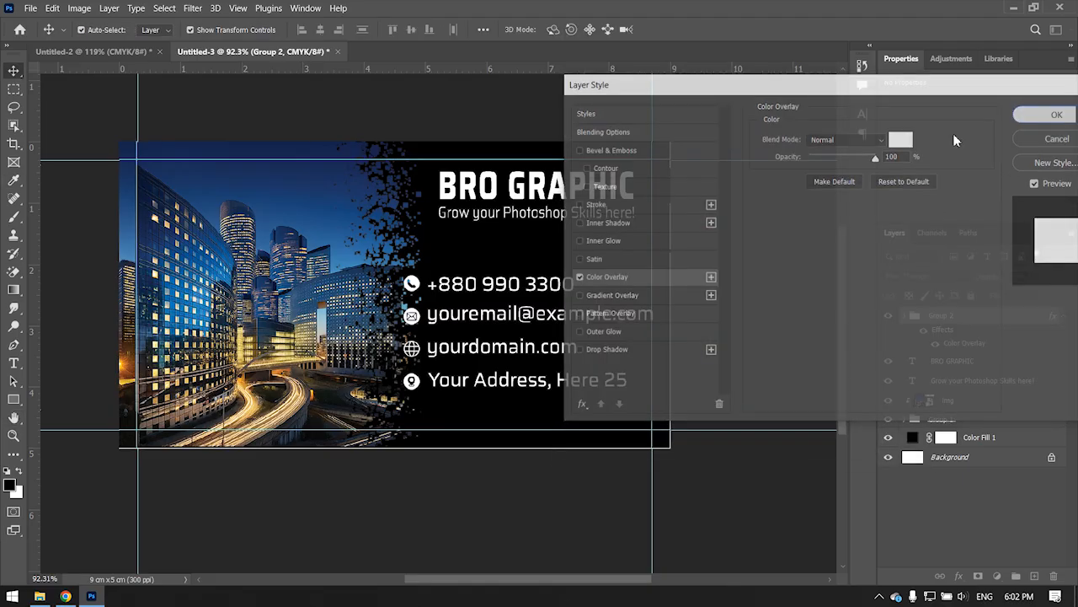
- Scale the contact details group to about 75% and place it below the tagline, inside the lower guide
key(ctrl+t)
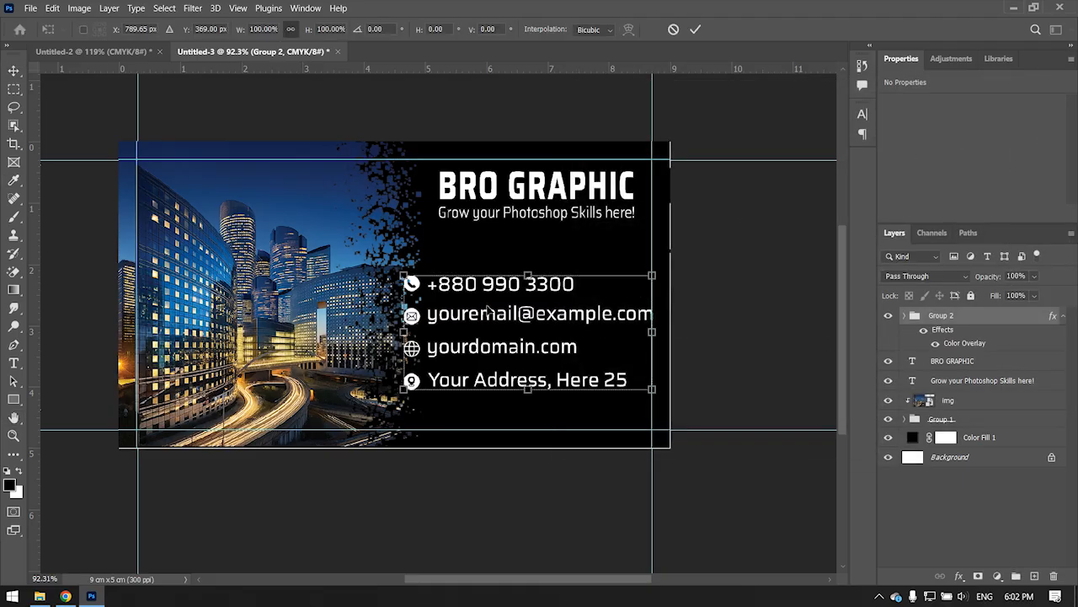
drag(490, 313, 528, 344)
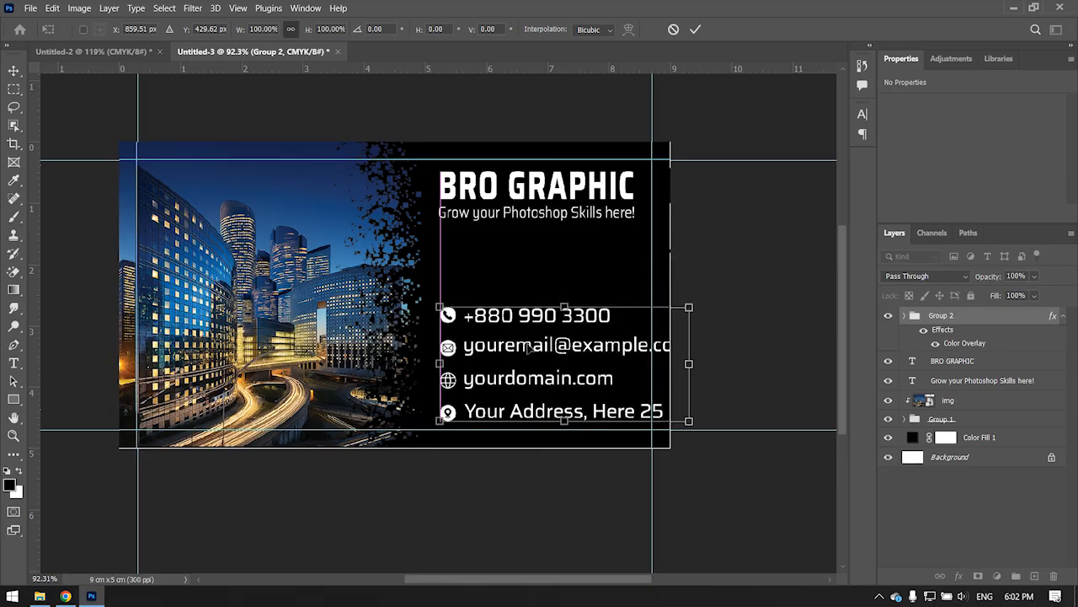
drag(692, 427, 628, 395)
drag(548, 345, 553, 371)
- Nudge the contact details group slightly down and toward the card's right edge, and apply the transform
key(Right)
key(Right)
key(Right)
key(Right)
key(Right)
key(Right)
key(Right)
key(Right)
key(Right)
key(Right)
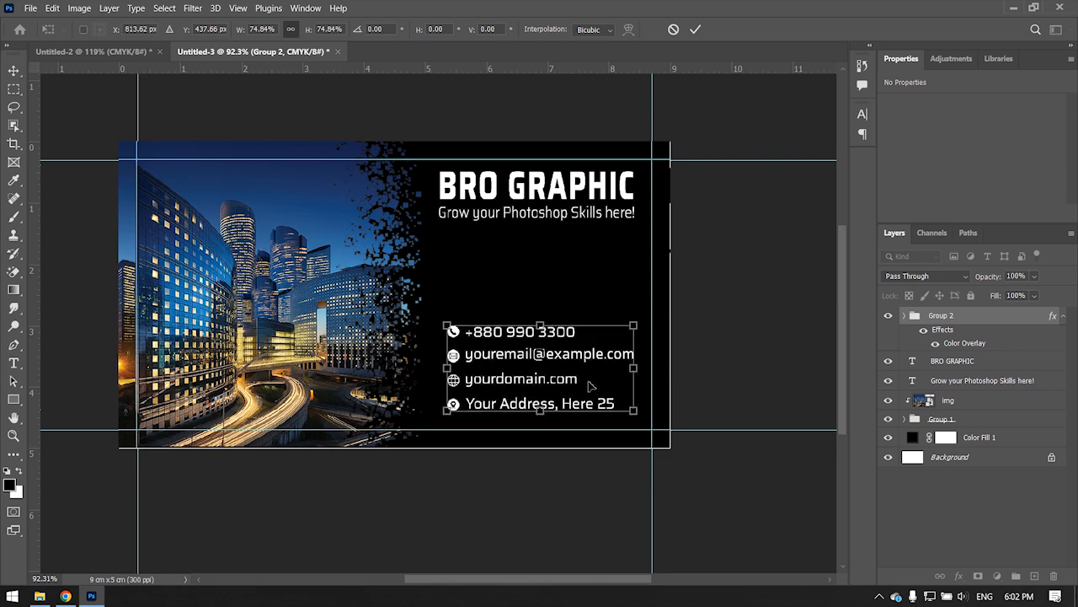
key(Down)
key(Down)
key(Down)
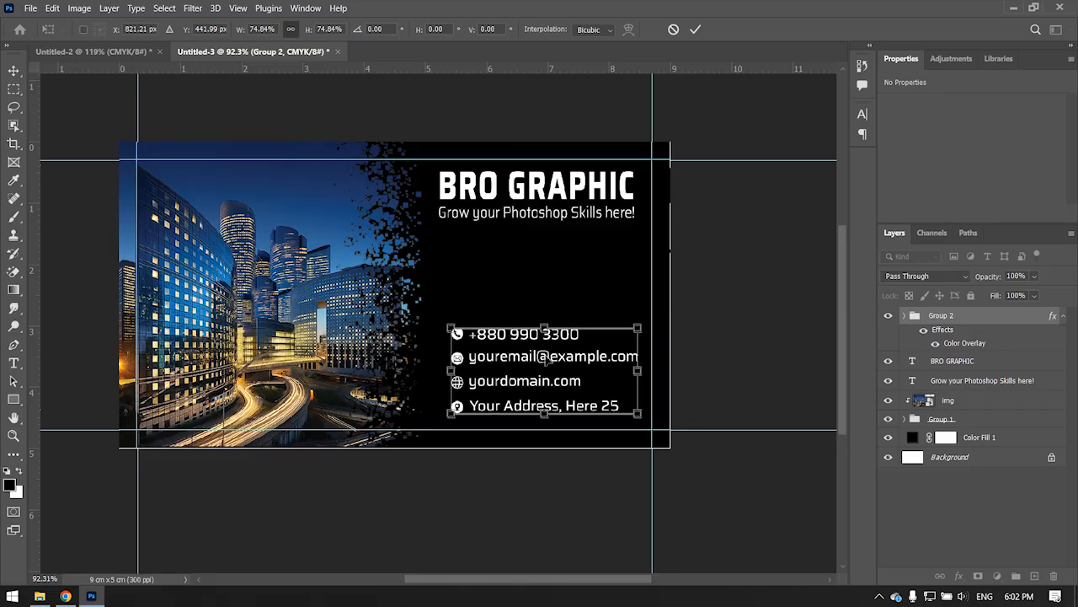
key(Return)
click(745, 246)
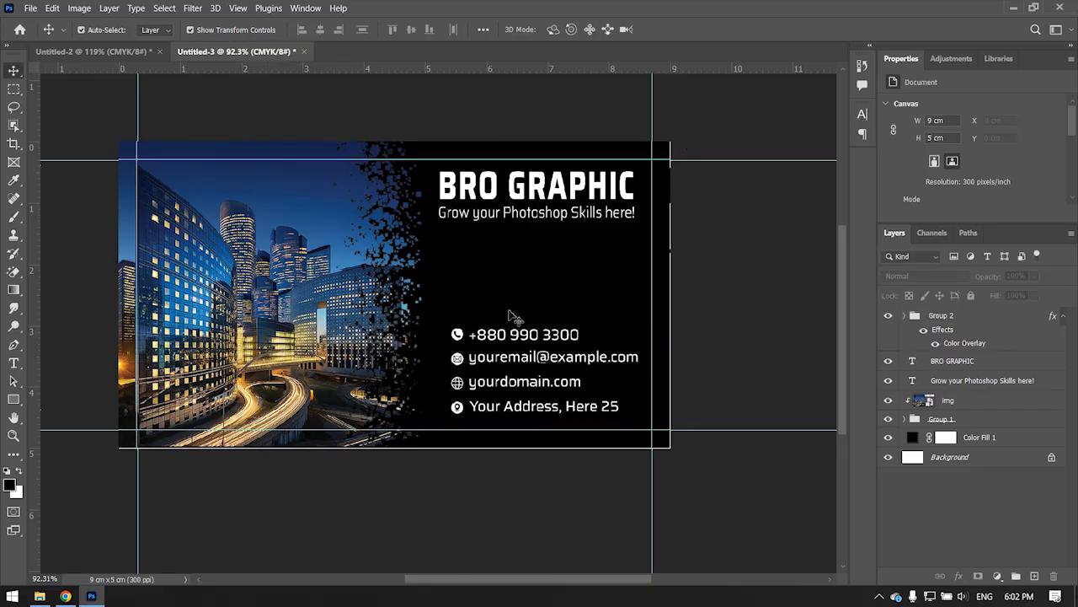
- Nudge only the BRO GRAPHIC title slightly upward to widen its gap from the tagline
click(530, 194)
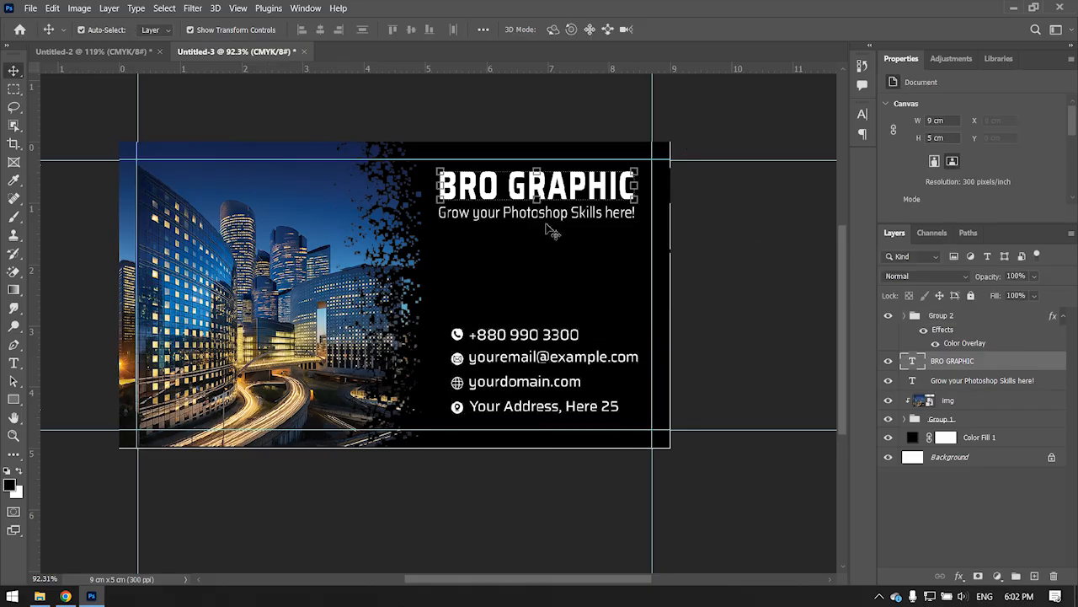
key(ctrl+t)
key(Down)
key(Down)
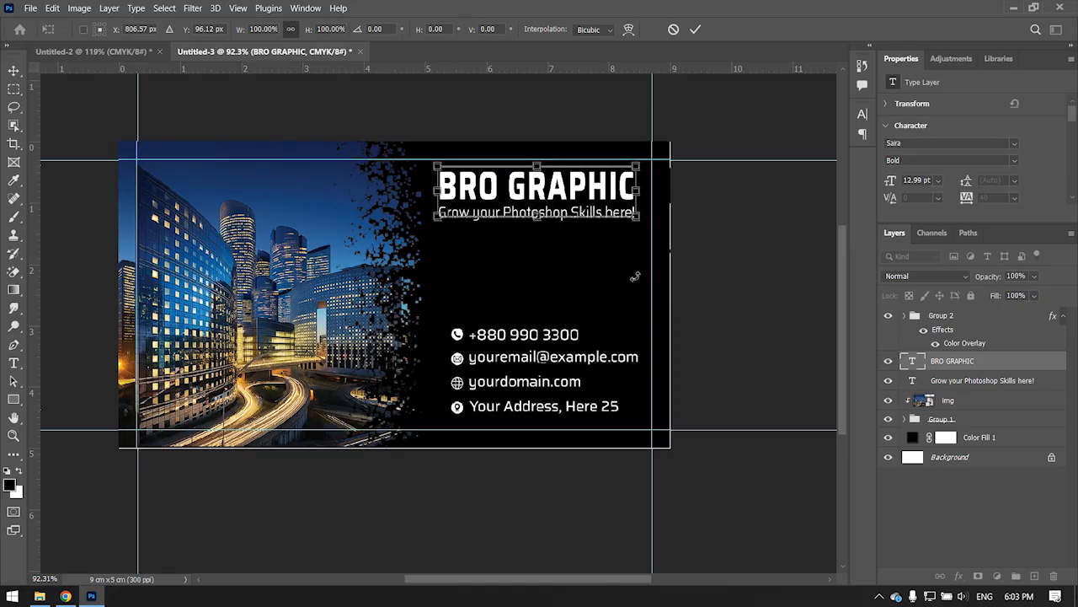
key(Up)
key(Up)
key(Up)
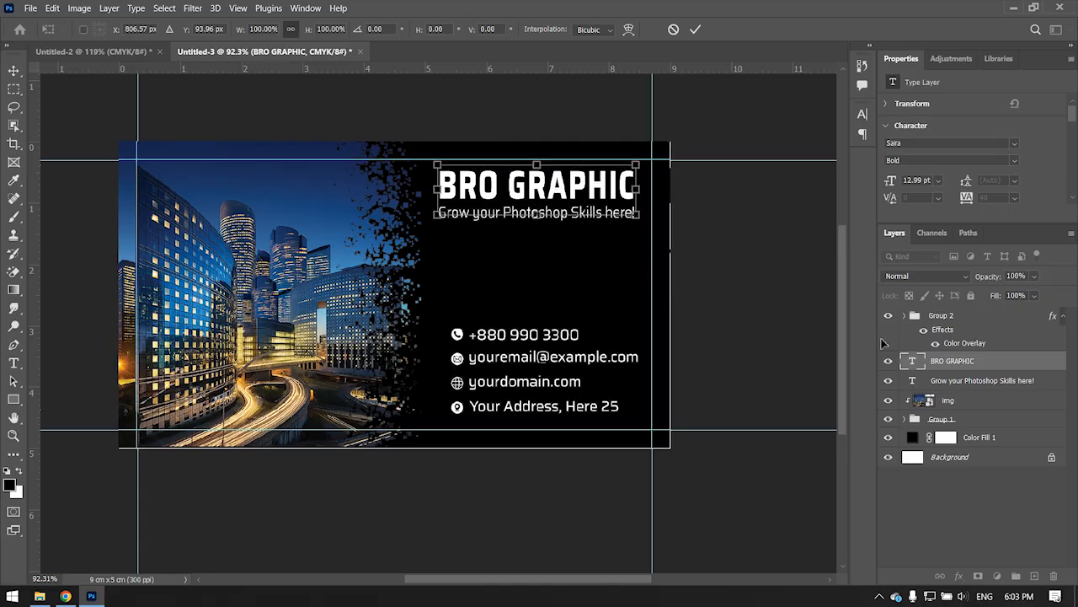
key(Return)
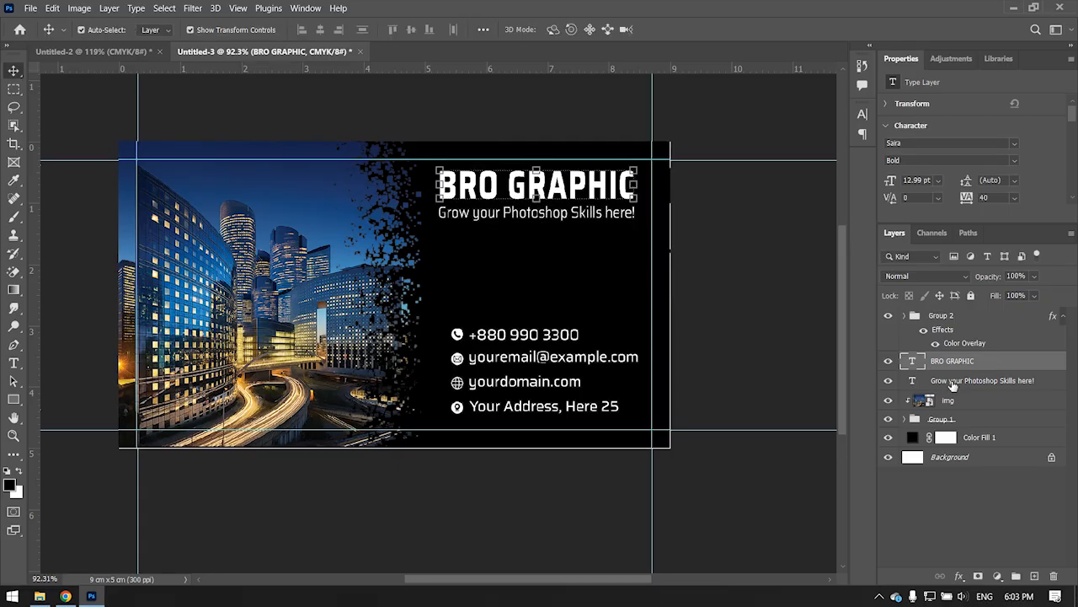
- Move the BRO GRAPHIC title and tagline together straight down by about 0.48 cm
shift+click(1001, 387)
key(ctrl+t)
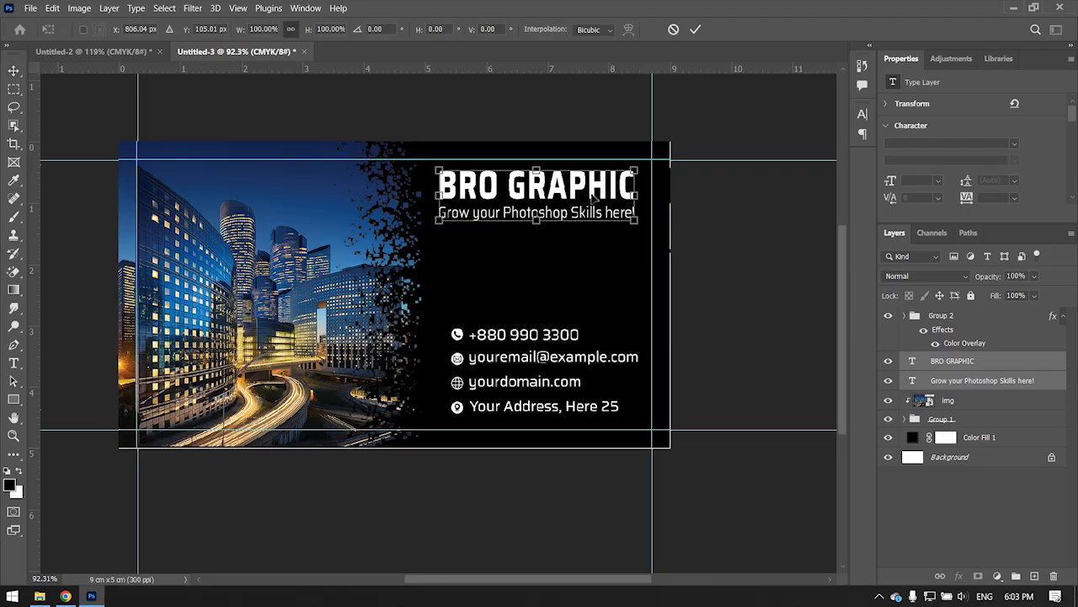
drag(591, 196, 587, 215)
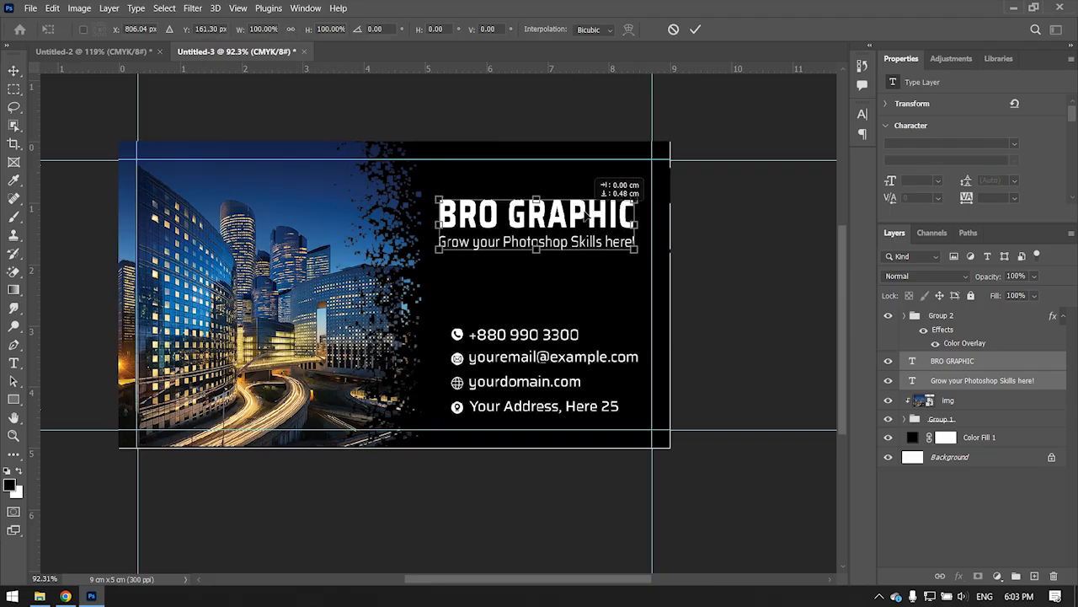
key(Return)
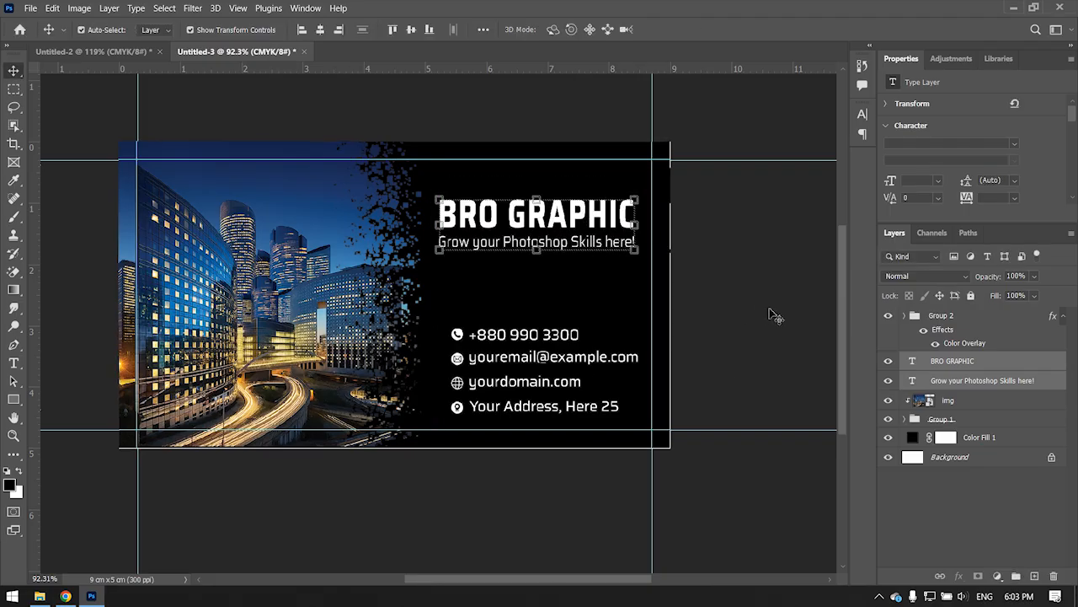
click(775, 315)
scroll(505, 277, down, 1)
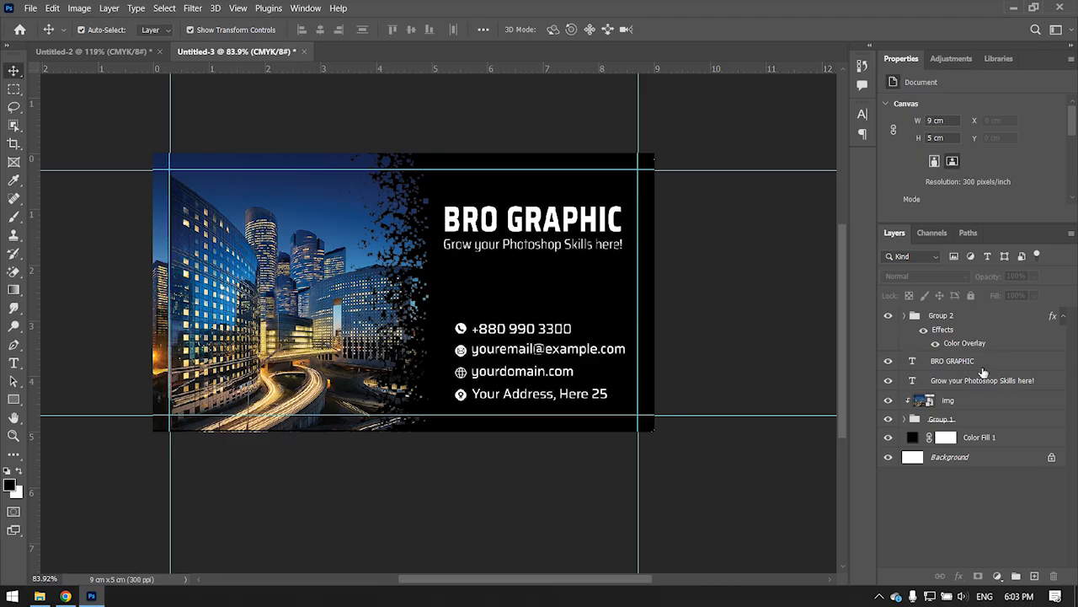
- Enlarge the contact details group slightly to match the title's width, and shift it up a little beneath the tagline
click(954, 323)
key(ctrl+t)
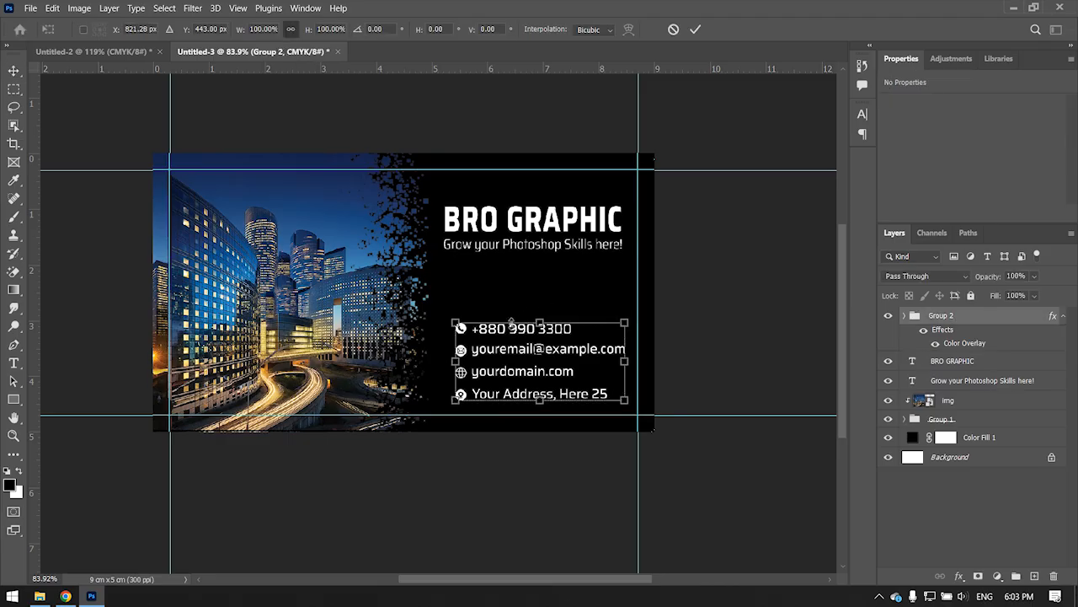
drag(455, 322, 446, 320)
drag(548, 354, 547, 348)
key(Return)
click(723, 369)
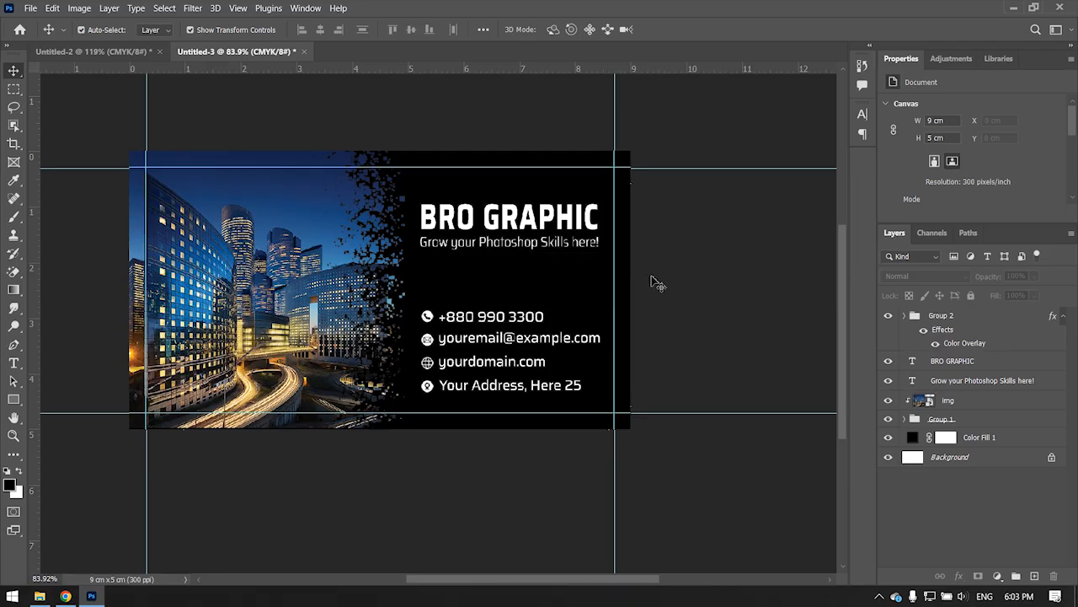
- Recolor the BRO GRAPHIC title text to golden orange (e39b00) and apply the text edit
click(915, 361)
double_click(915, 360)
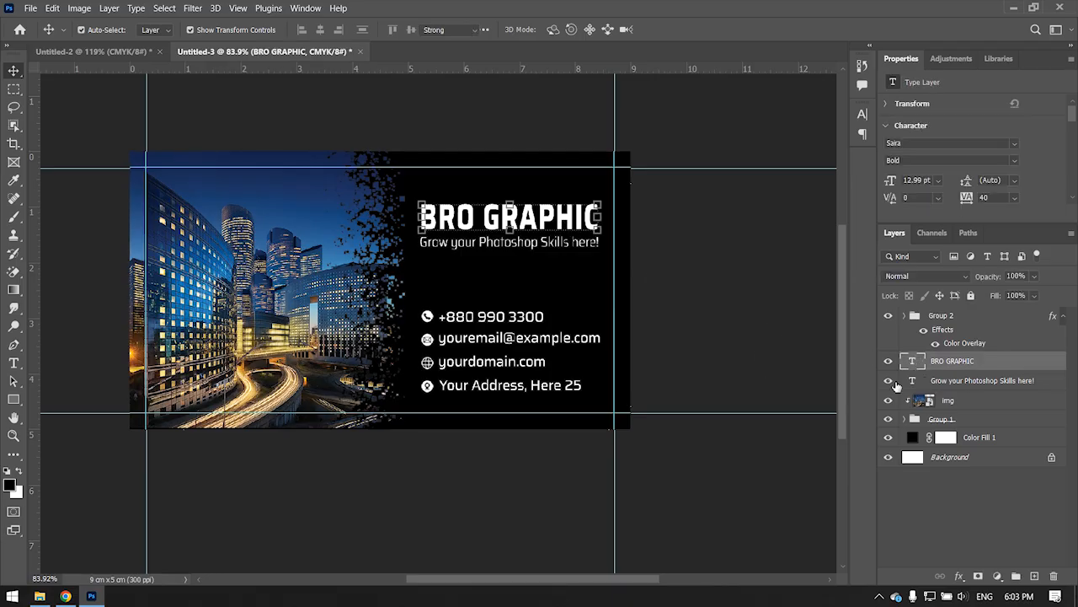
click(563, 30)
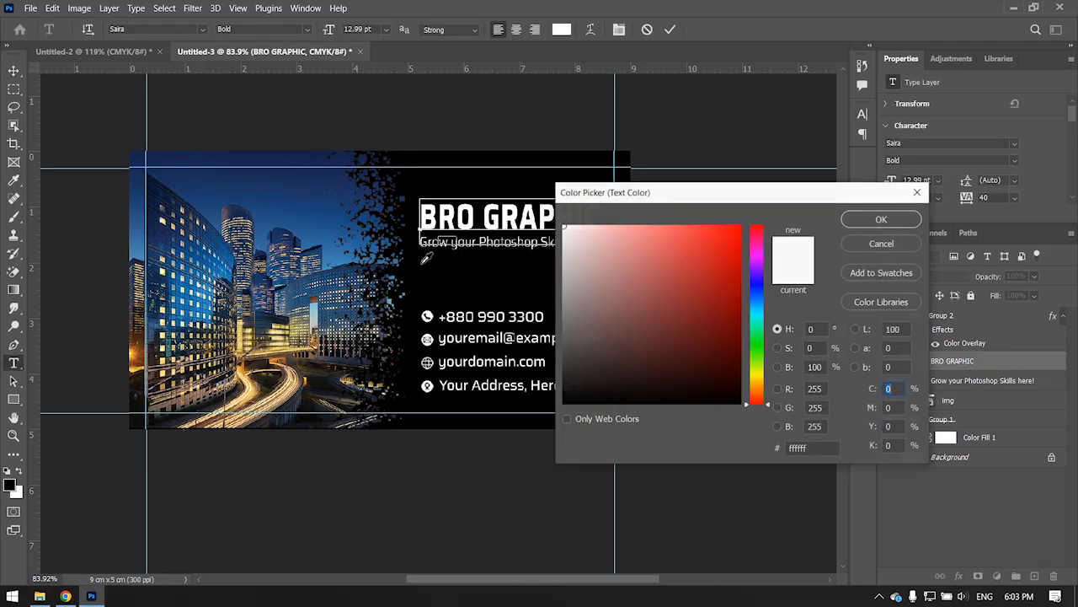
drag(635, 196, 670, 161)
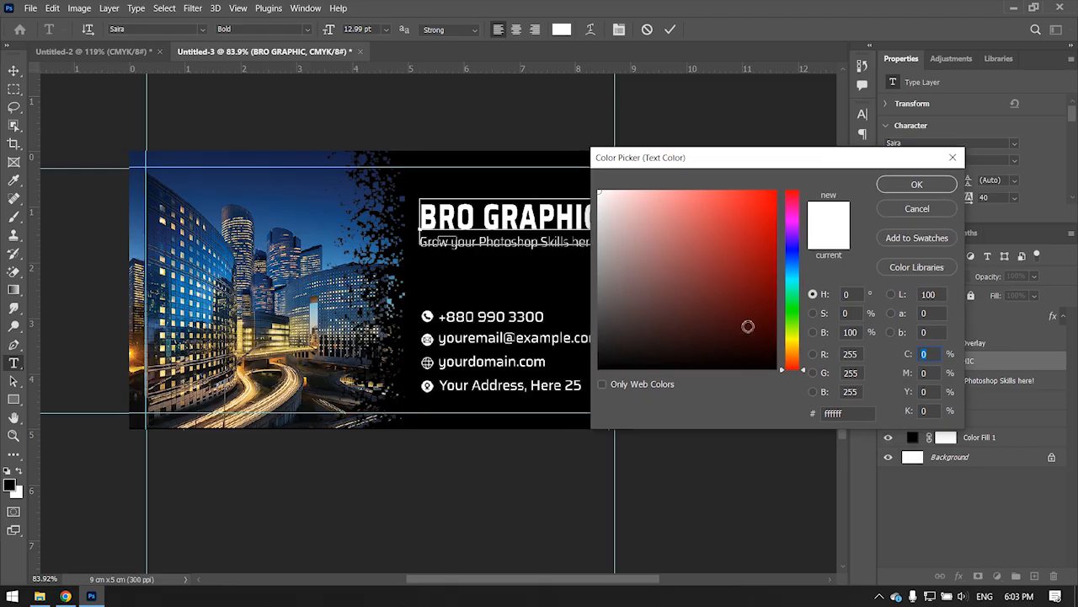
click(796, 337)
click(798, 342)
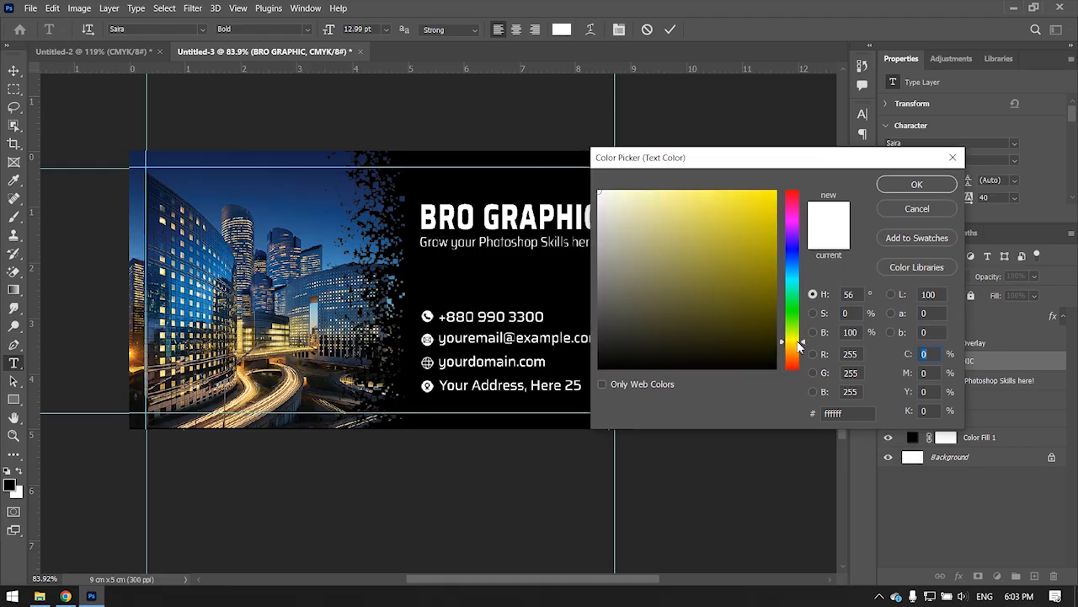
drag(727, 274, 791, 226)
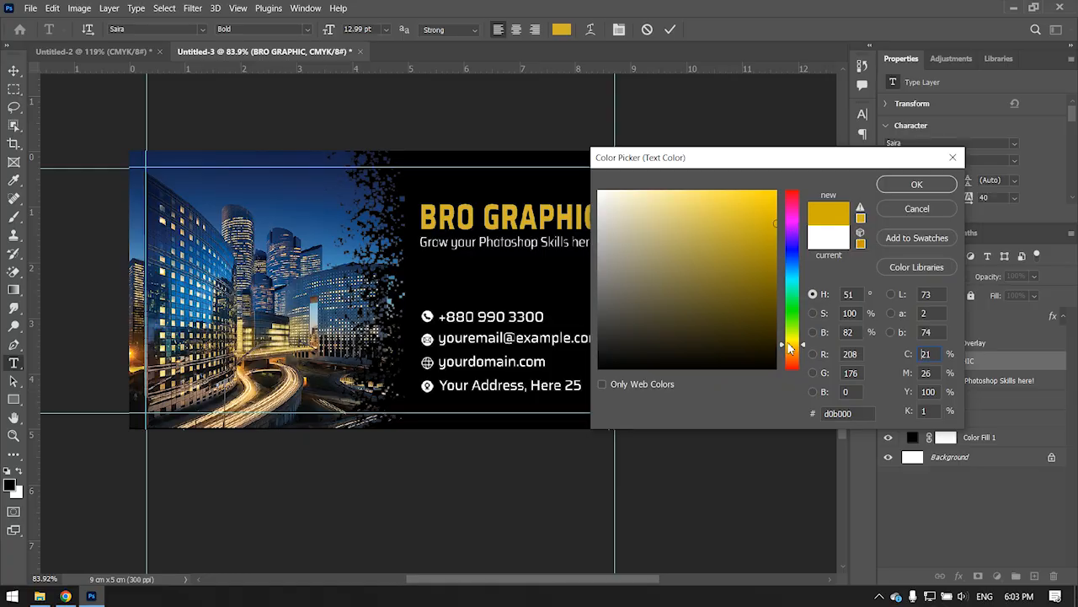
drag(803, 348, 802, 355)
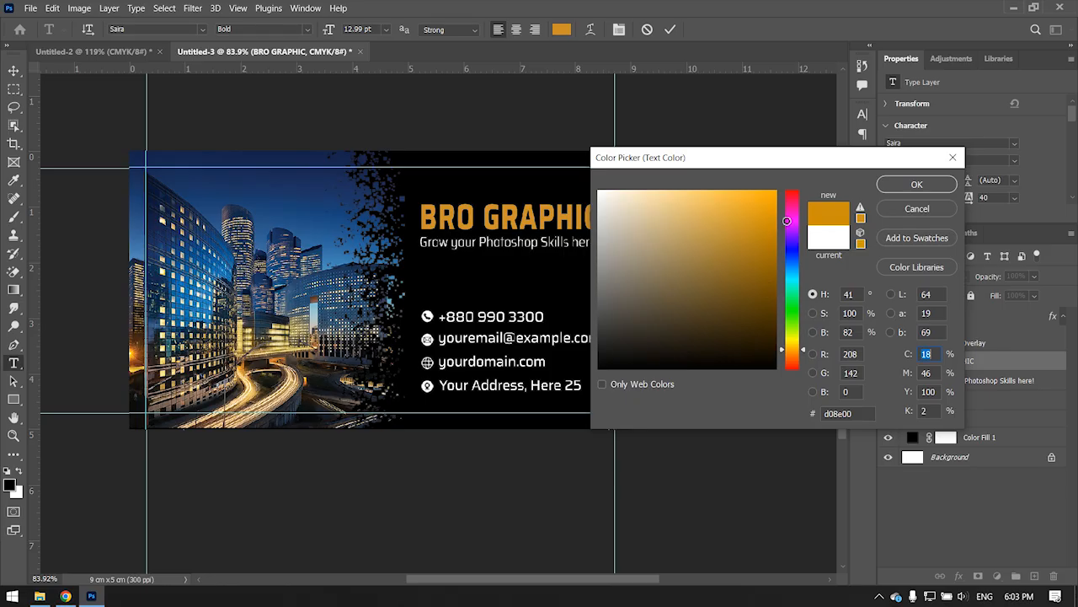
drag(770, 225, 799, 211)
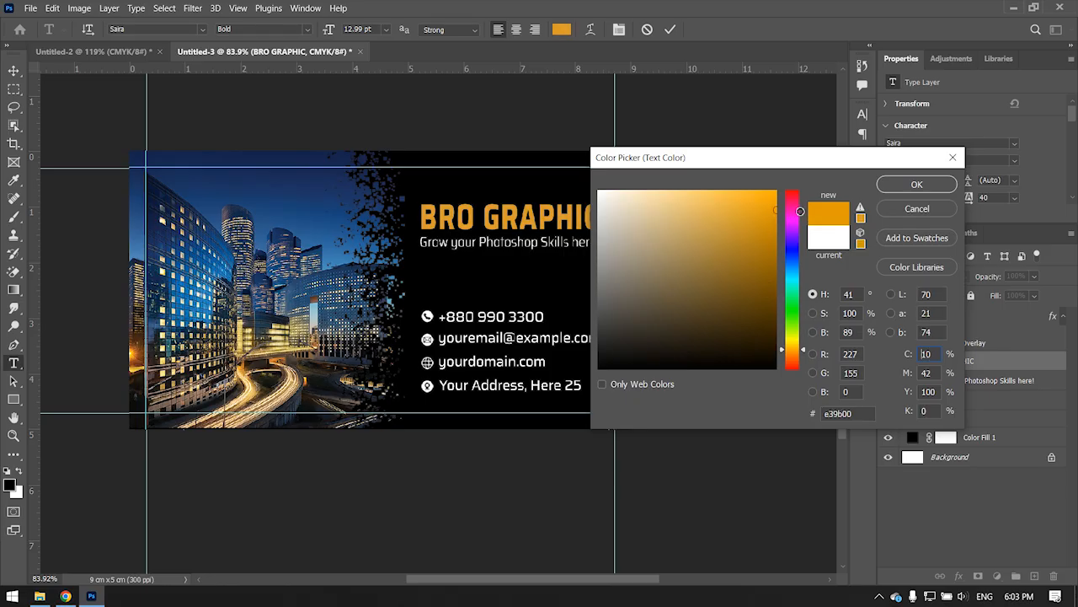
click(928, 187)
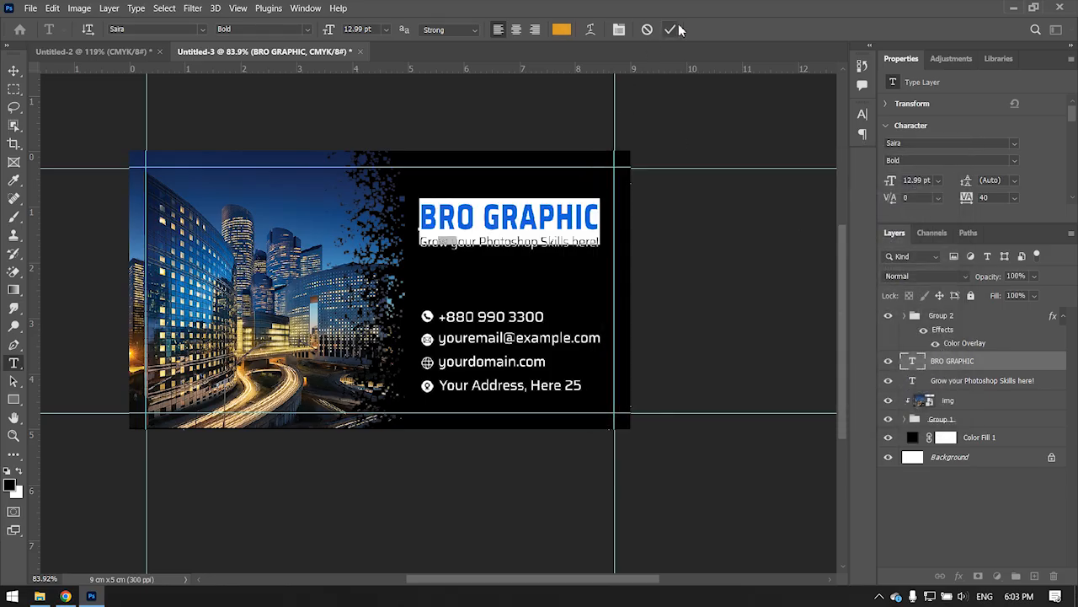
click(732, 323)
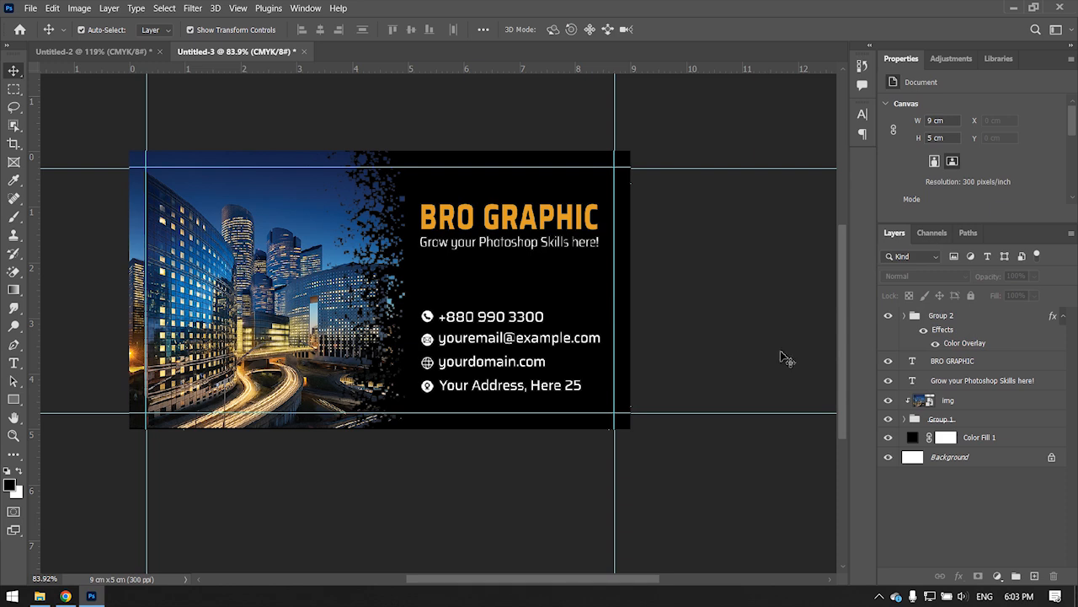
- Scale the contact details group down slightly, keeping its lower-right corner in place, and deselect it
click(962, 326)
key(ctrl+t)
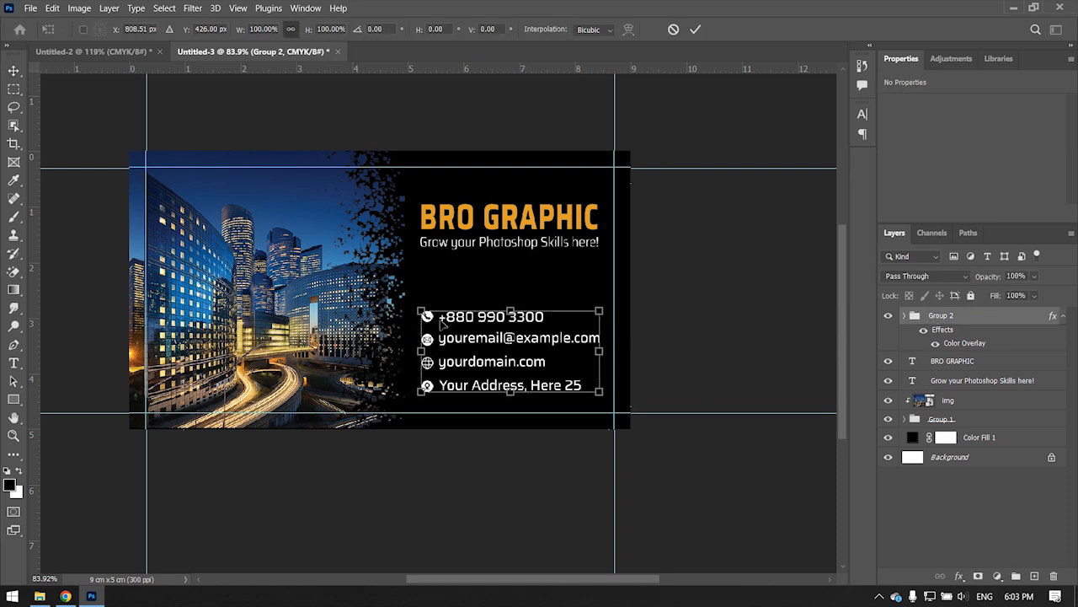
drag(420, 309, 427, 313)
key(Return)
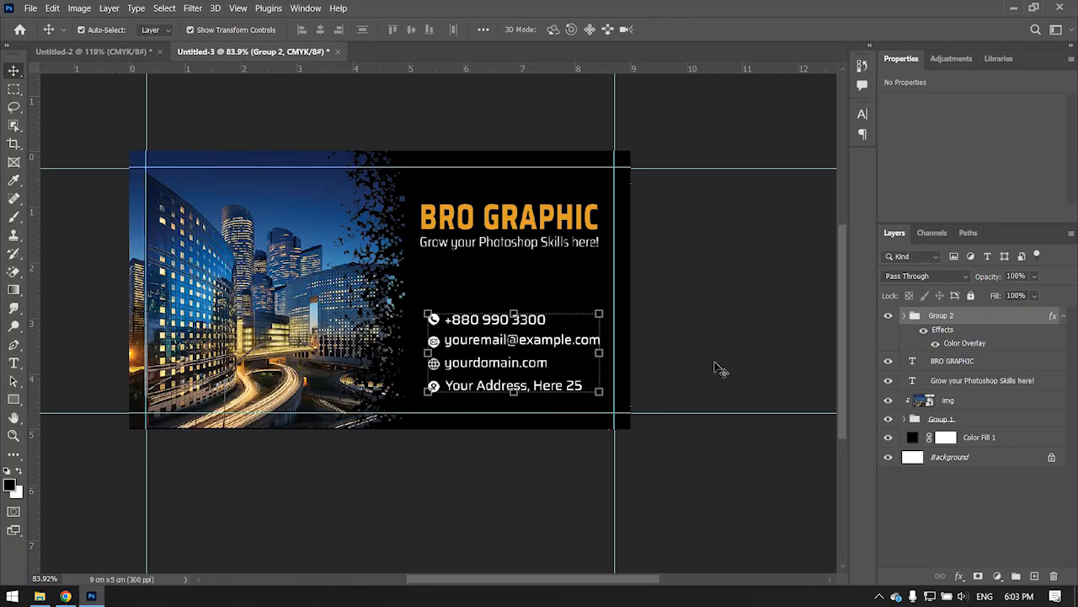
click(674, 434)
- Add a Levels adjustment layer directly above the img city photo layer
click(264, 301)
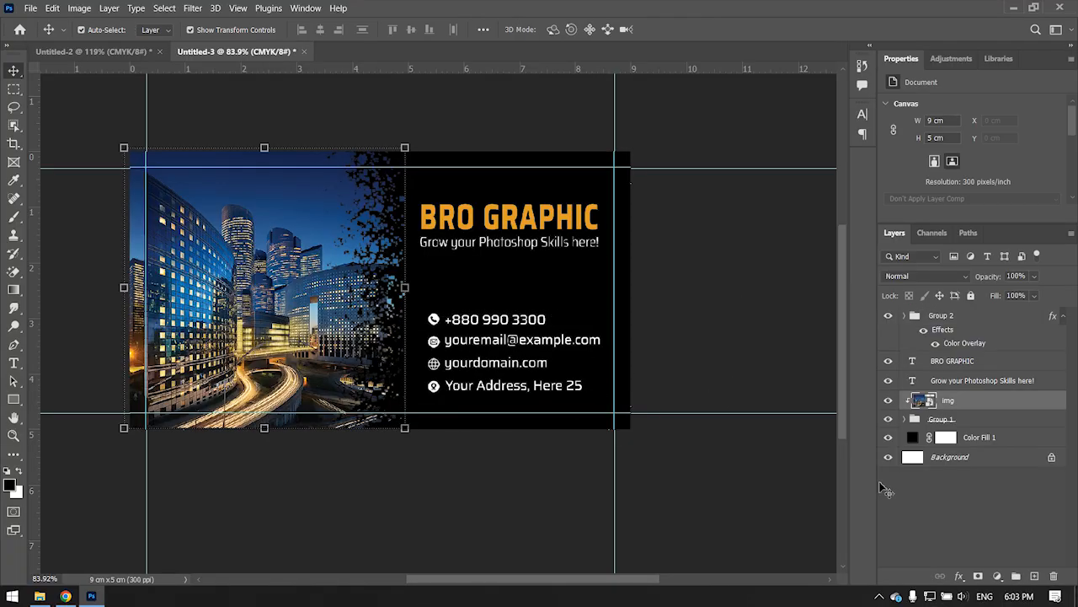
right_click(995, 405)
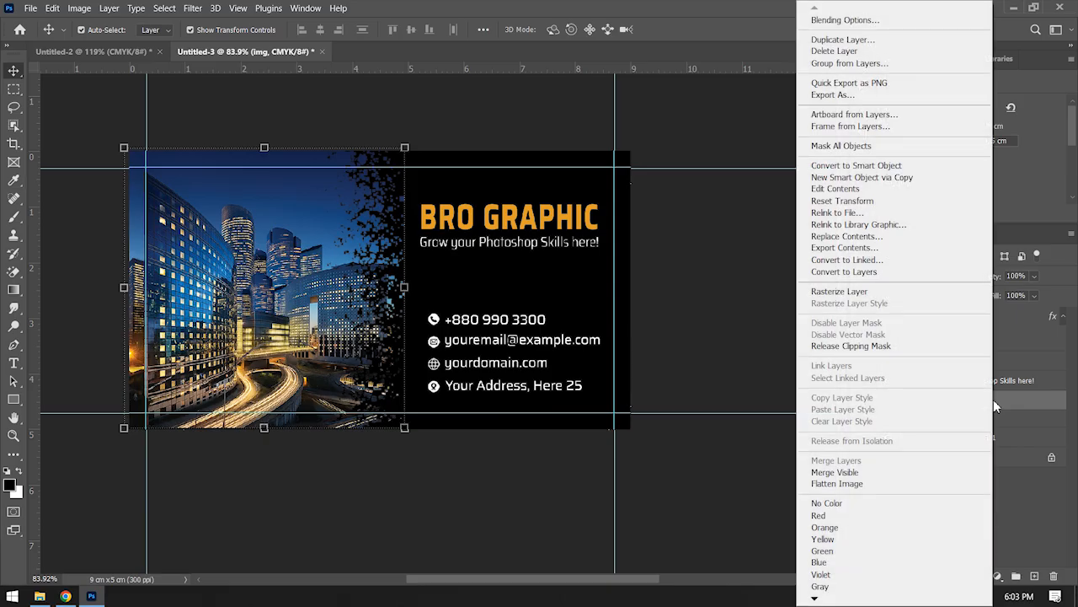
click(1042, 405)
click(998, 576)
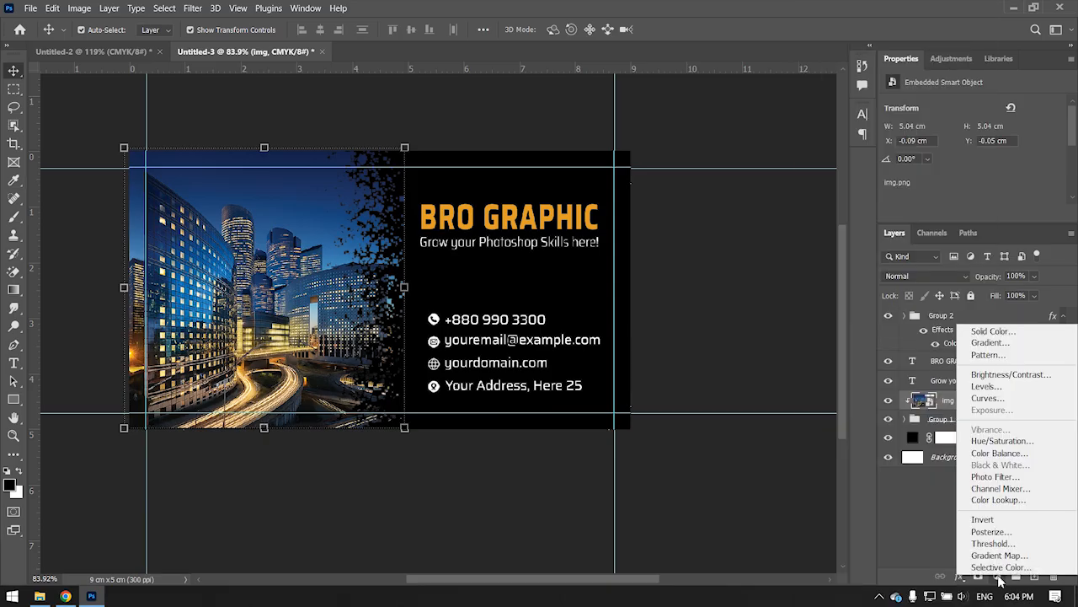
click(1006, 386)
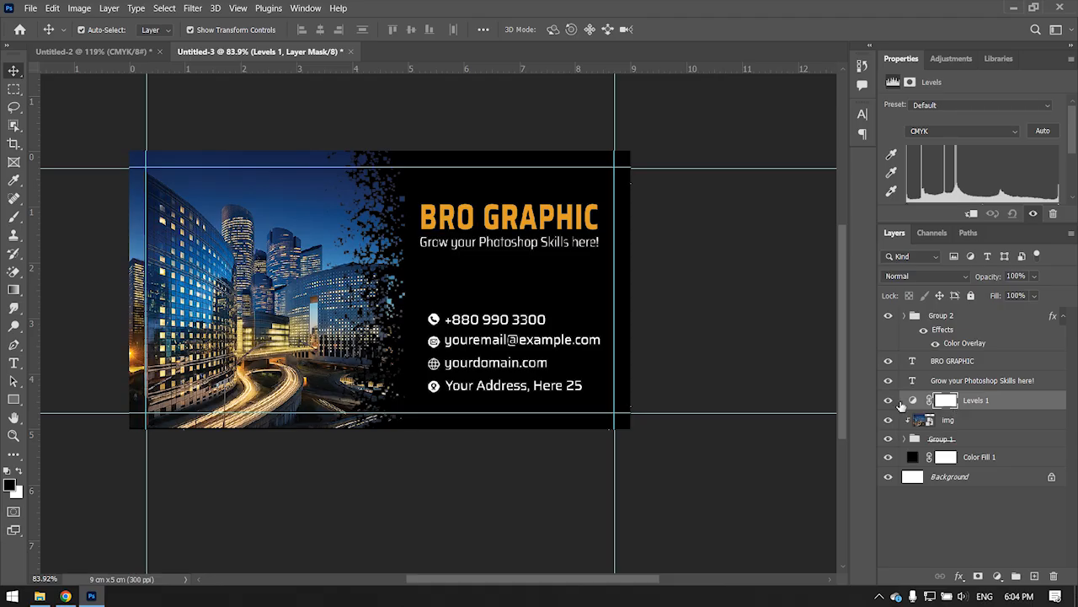
click(914, 401)
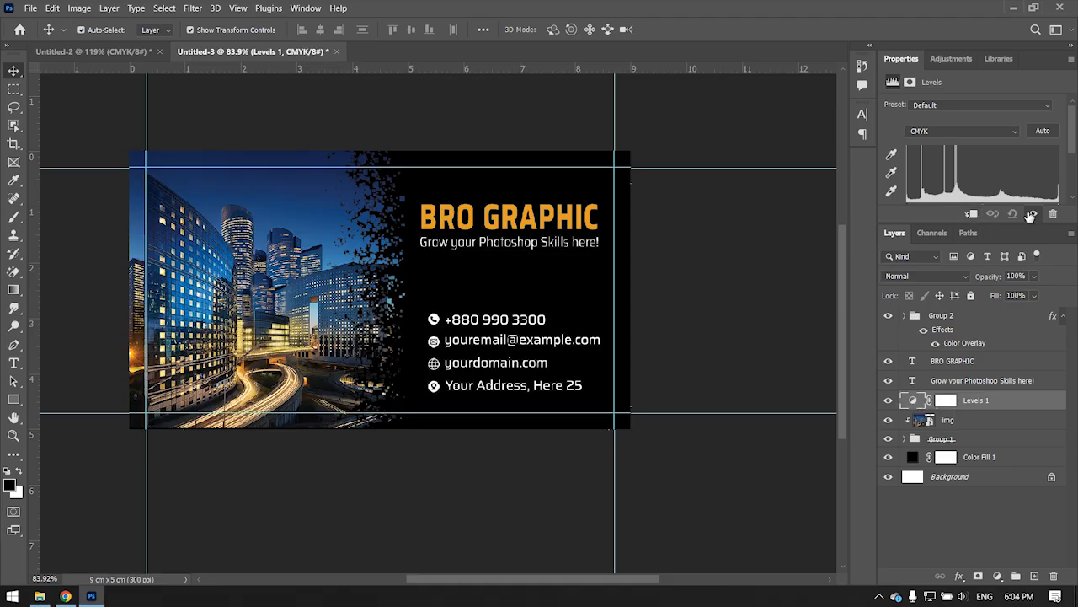
- Increase the contrast on the Levels layer's CMYK composite by setting the input black point to 46 and the white point to 233
scroll(1008, 165, down, 3)
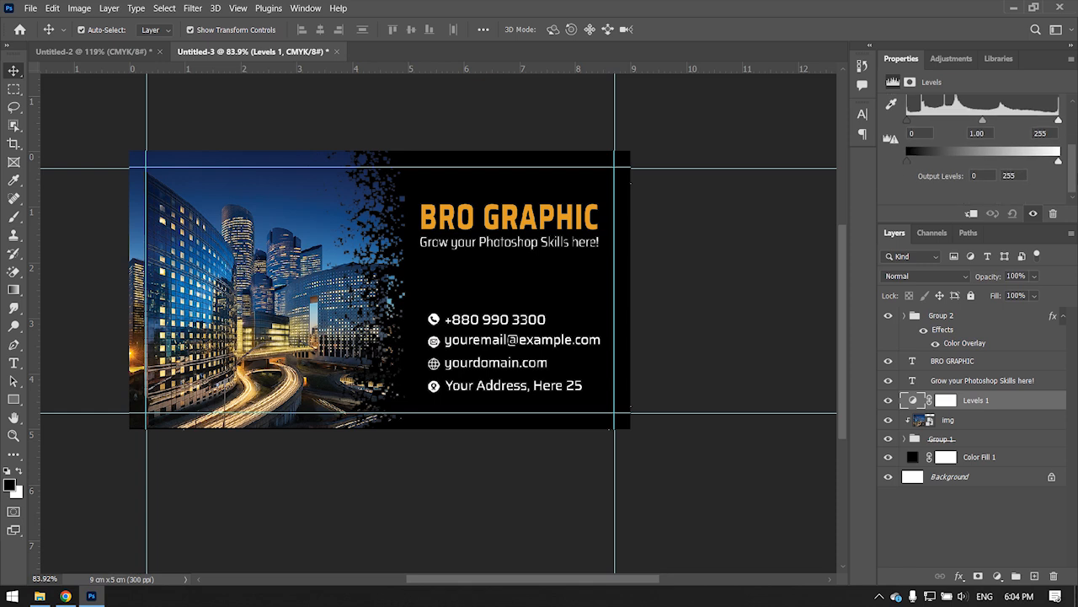
scroll(977, 164, up, 3)
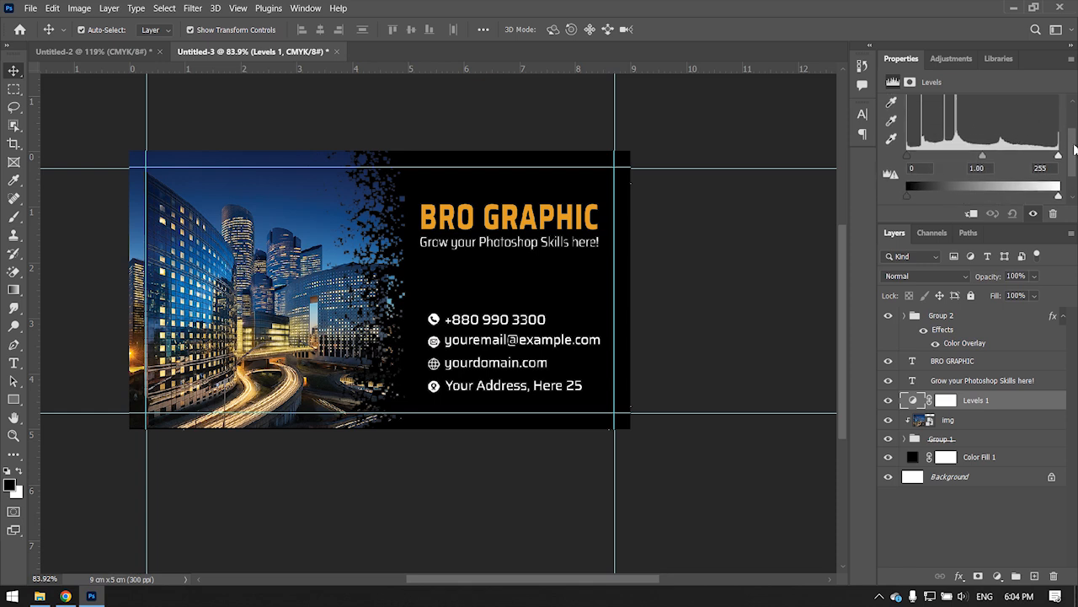
drag(909, 166, 934, 166)
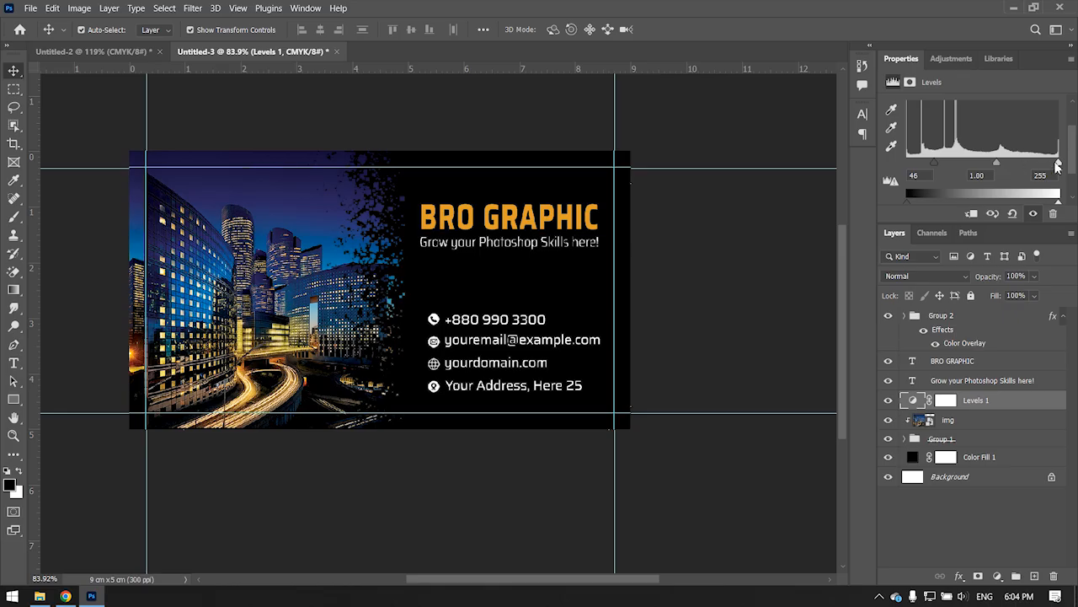
drag(1057, 165, 1046, 166)
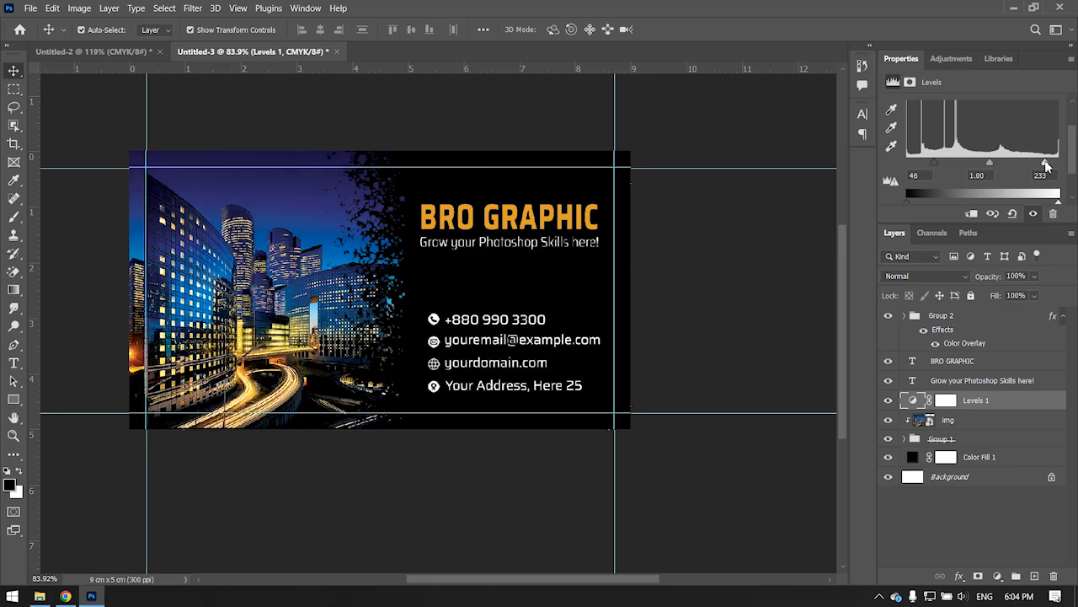
- Adjust a single ink channel in the Levels layer, bringing its shadow and highlight input points slightly inward, and deselect the layer
scroll(966, 125, up, 2)
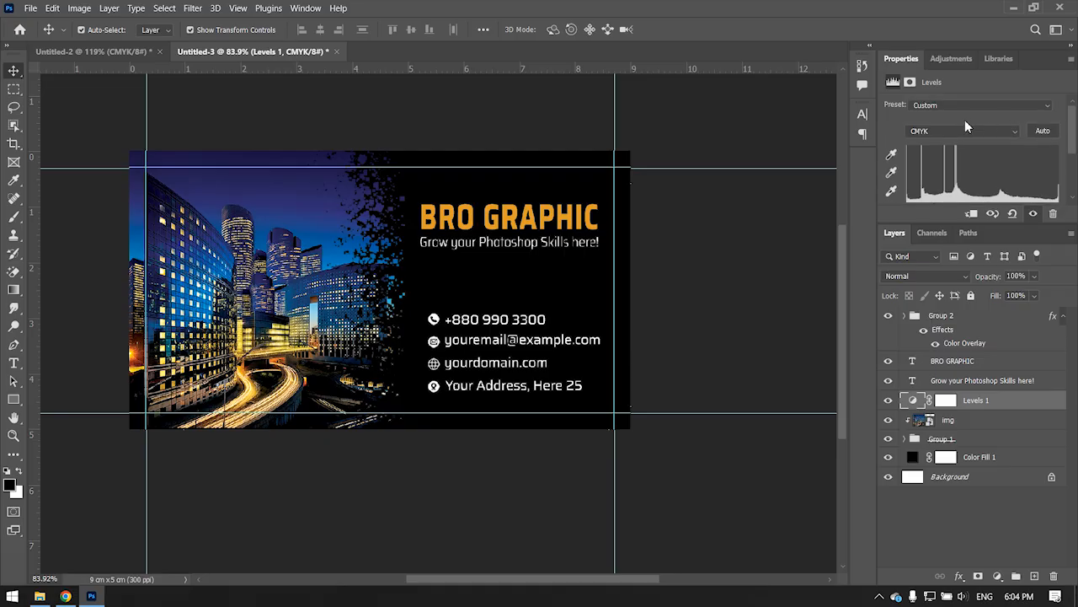
click(961, 130)
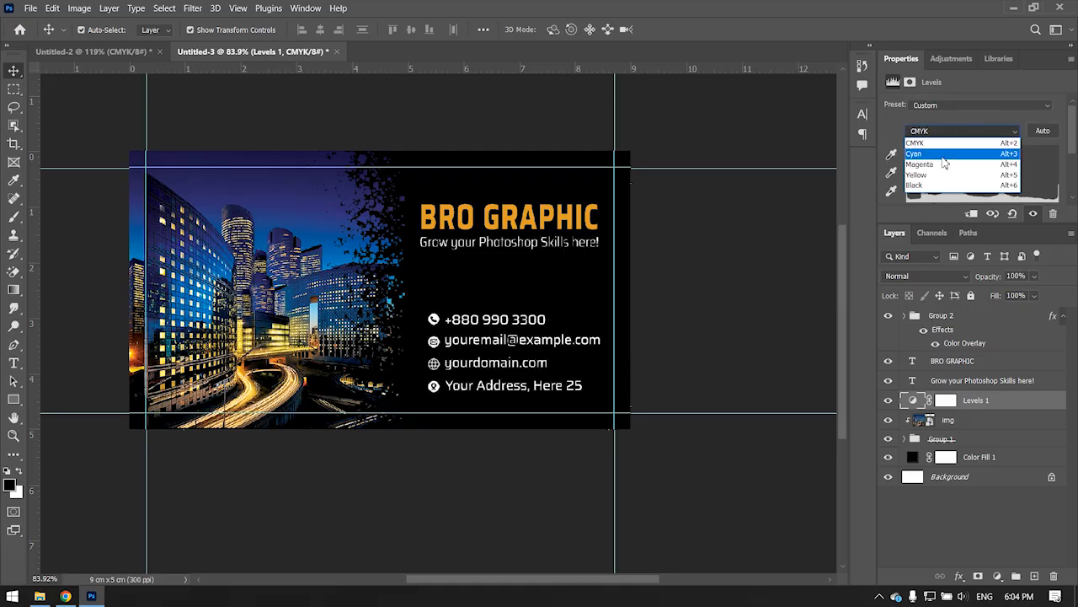
click(945, 169)
scroll(965, 184, down, 2)
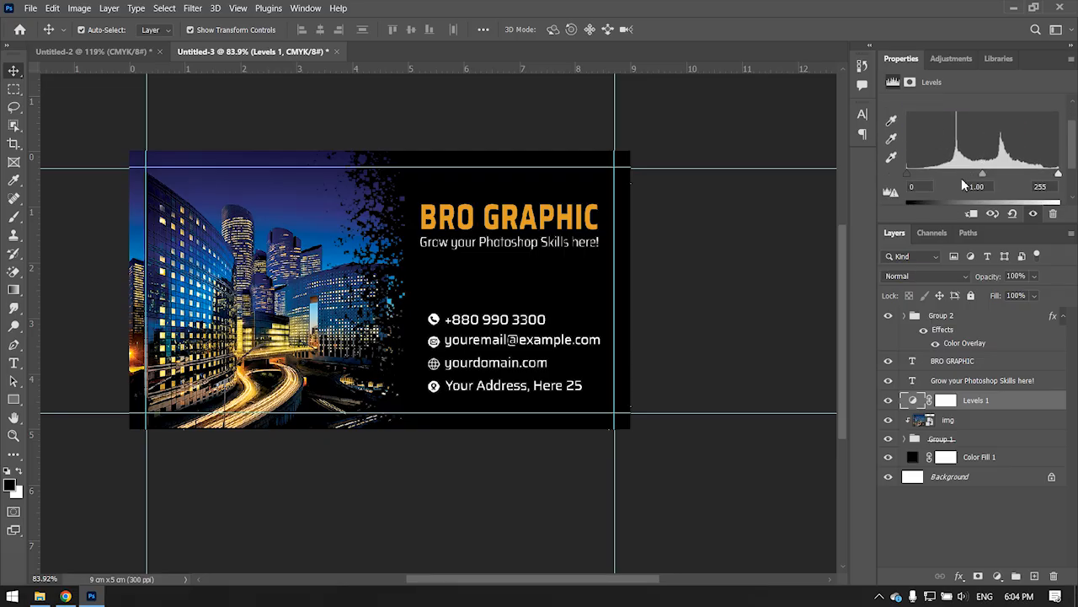
mouse_move(911, 178)
mouse_down()
mouse_move(943, 176)
mouse_move(921, 178)
mouse_up()
drag(1059, 178, 1048, 177)
click(721, 290)
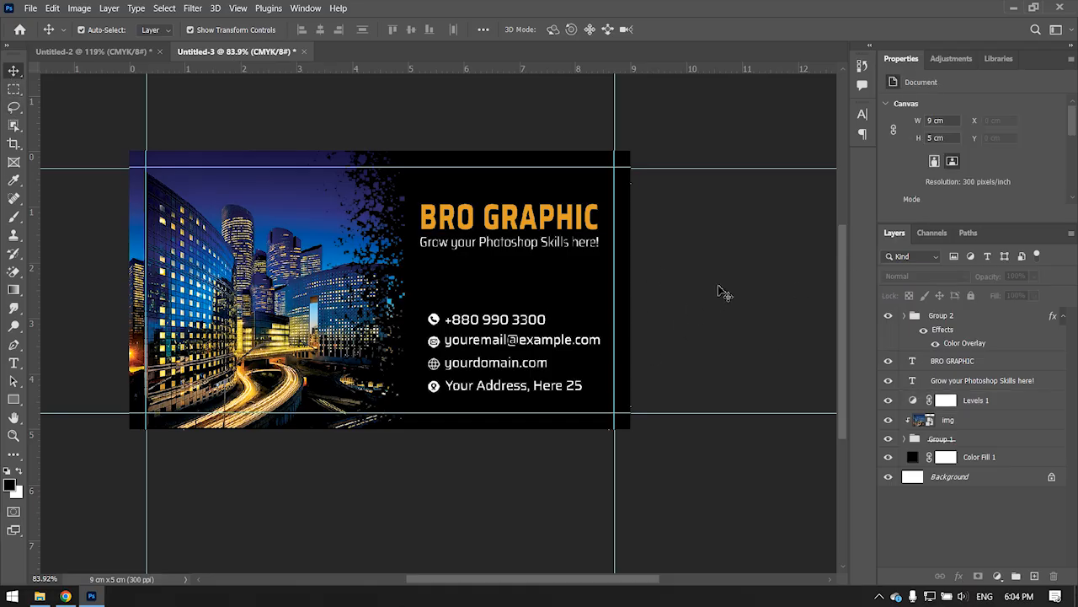
- Nudge the img city photo and Group 1 together slightly toward the card's left edge
scroll(375, 333, up, 3)
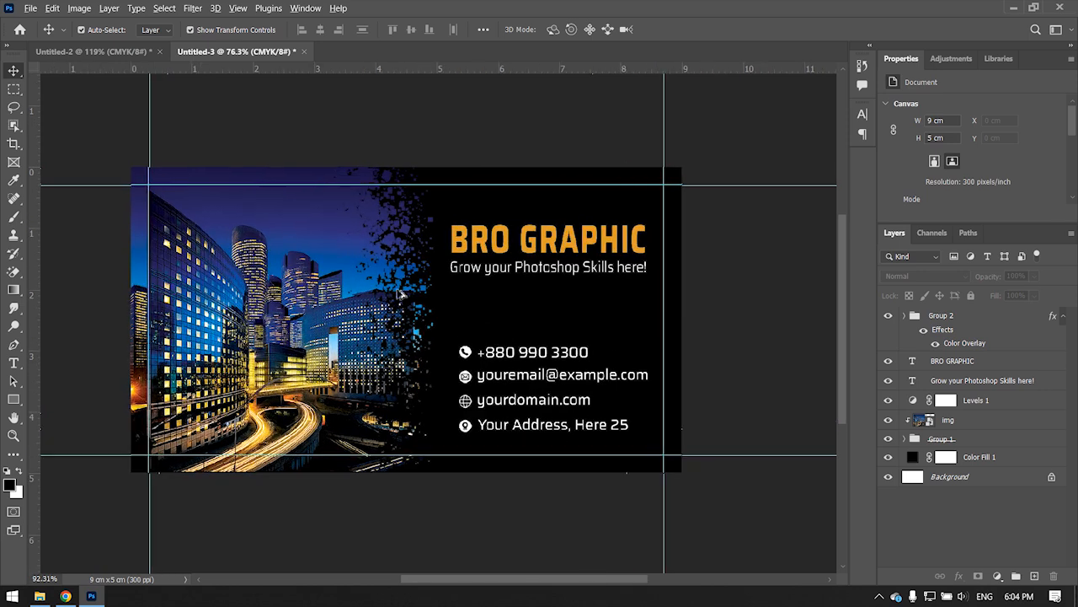
click(947, 419)
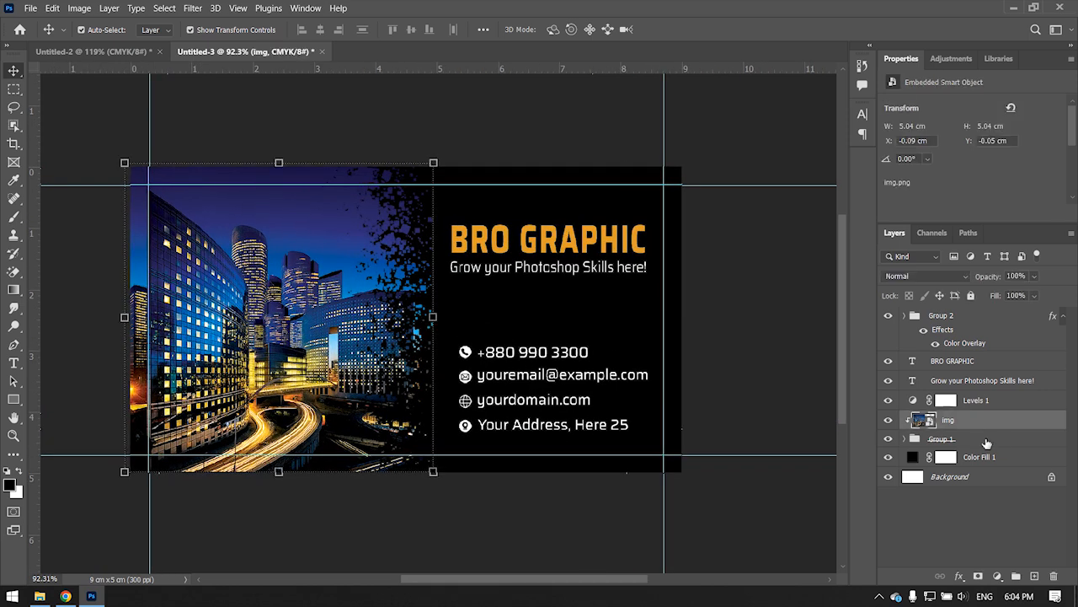
shift+click(987, 443)
key(Left)
key(Left)
key(Left)
key(Left)
key(Left)
key(Left)
key(Left)
key(Left)
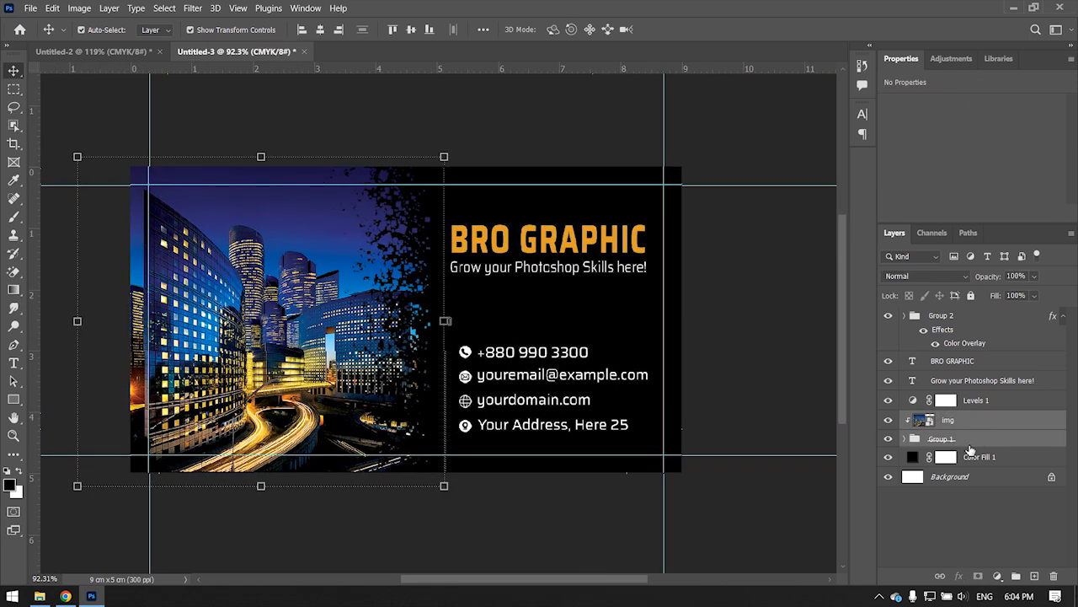
key(Left)
- Expand Group 1 and make its Layer 1 active for painting with the Brush tool
click(904, 442)
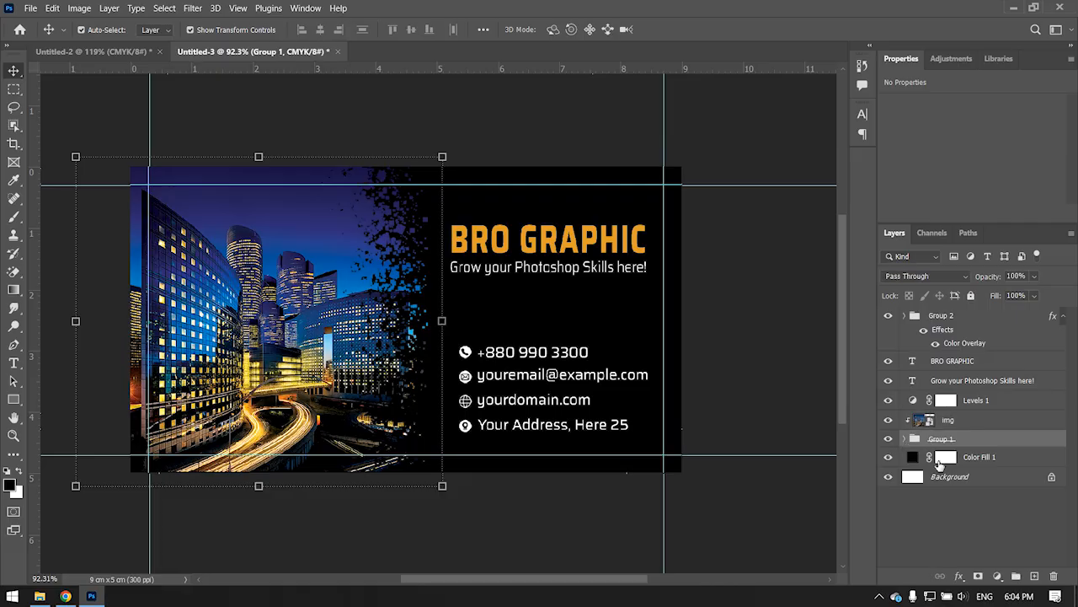
click(905, 440)
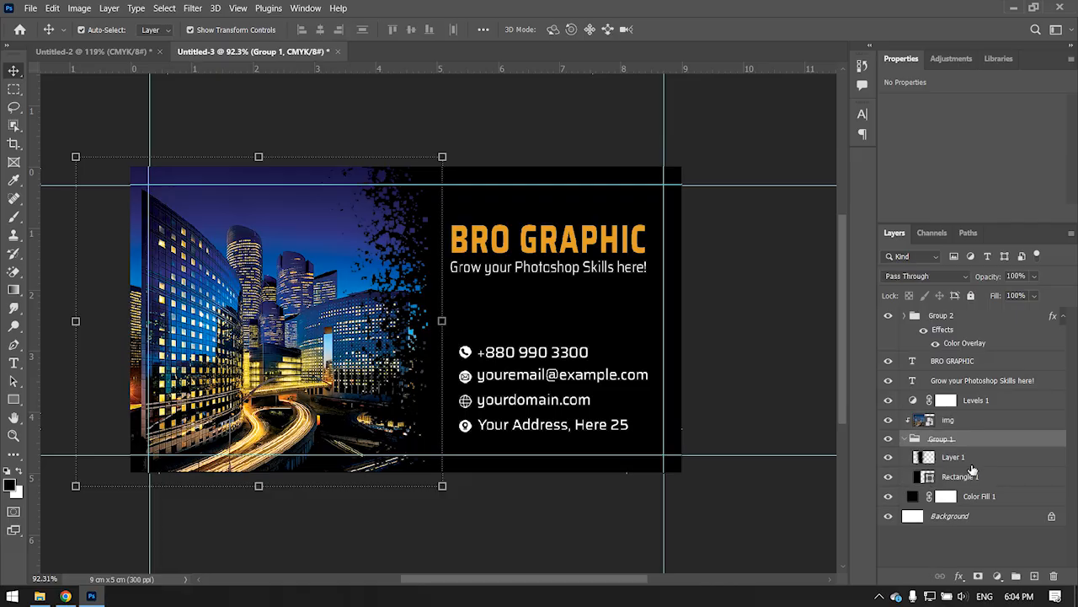
click(897, 457)
key(b)
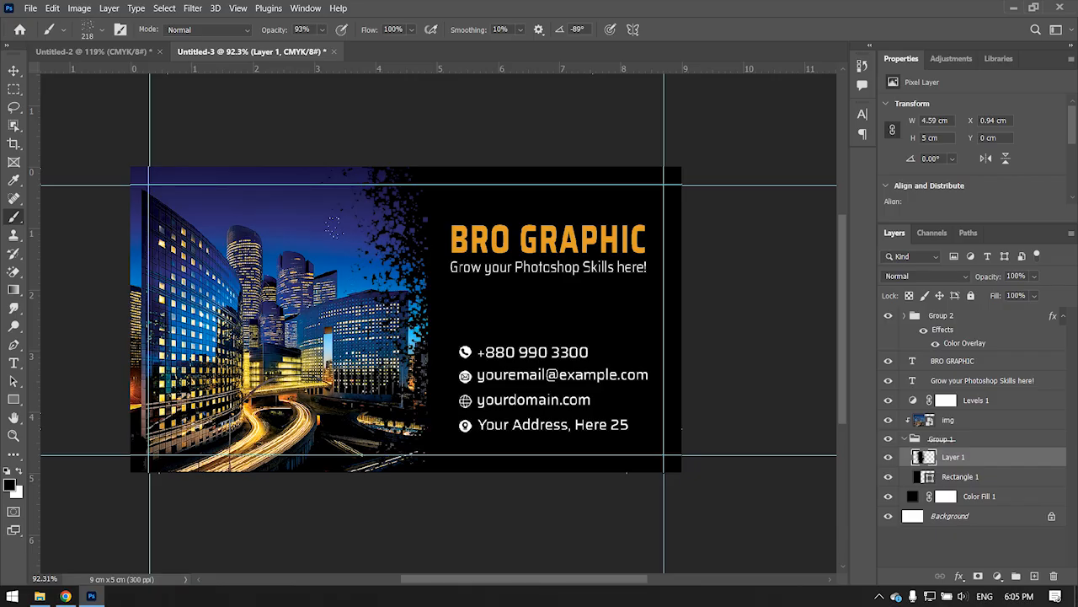
- Shift the img city photo slightly right and enlarge it proportionally to 14.56%, about 5.26 cm square, covering more of the dispersed edge
click(978, 420)
key(ctrl+t)
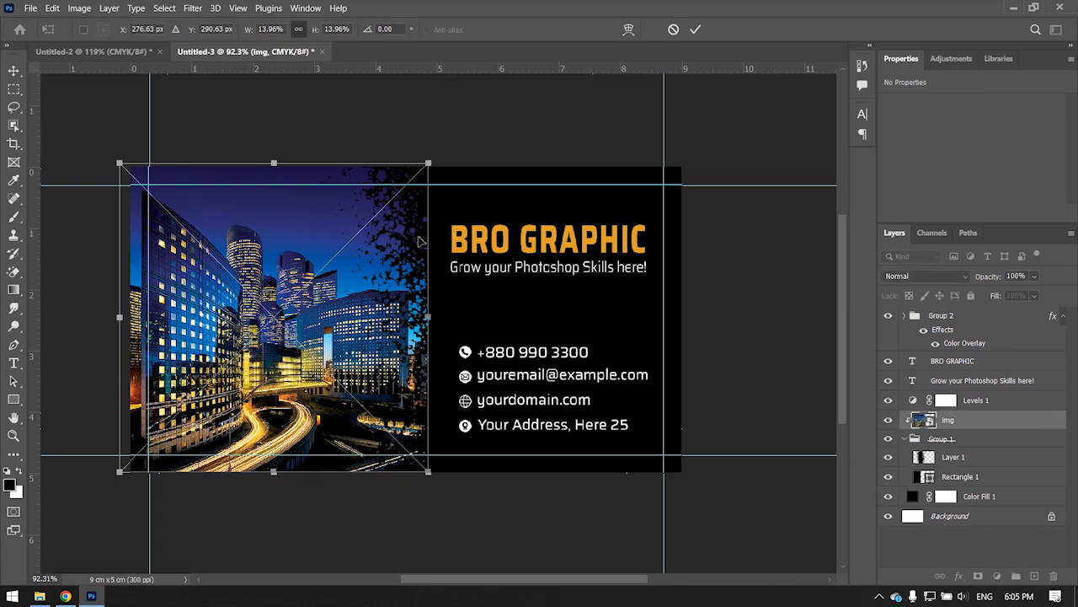
drag(419, 241, 433, 242)
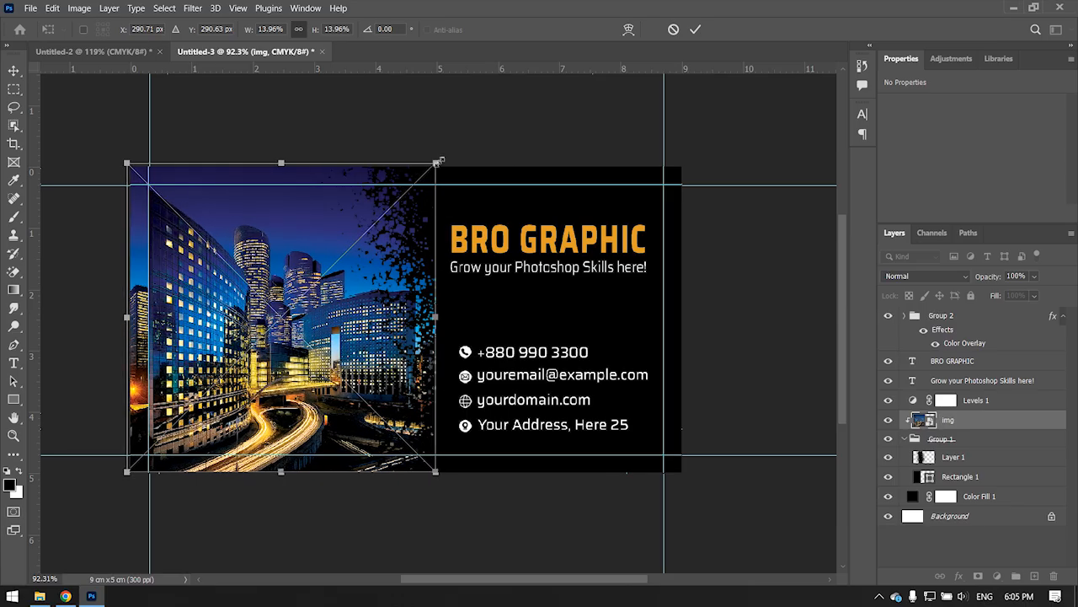
drag(437, 161, 449, 150)
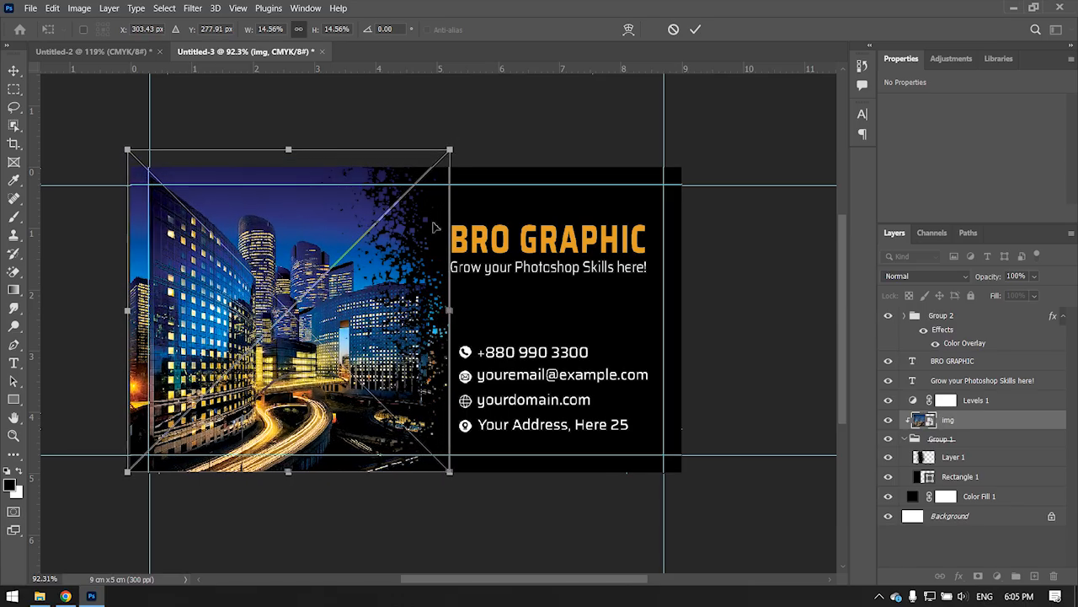
drag(357, 285, 358, 285)
key(Return)
- Apply the img photo's enlargement and make Layer 1 in Group 1 active with the Brush tool
key(b)
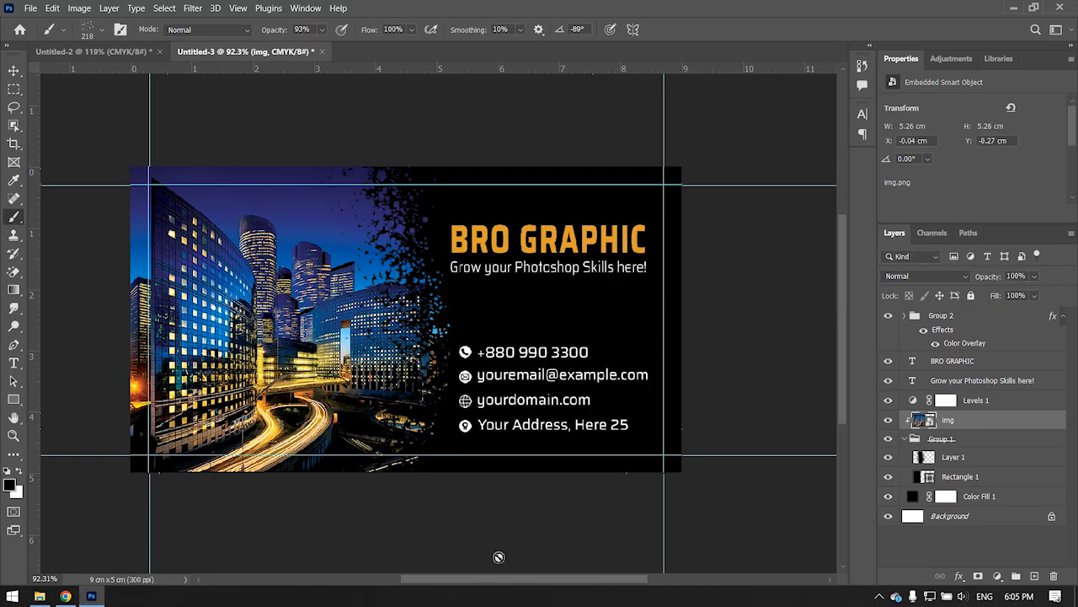
click(497, 556)
click(657, 235)
click(977, 460)
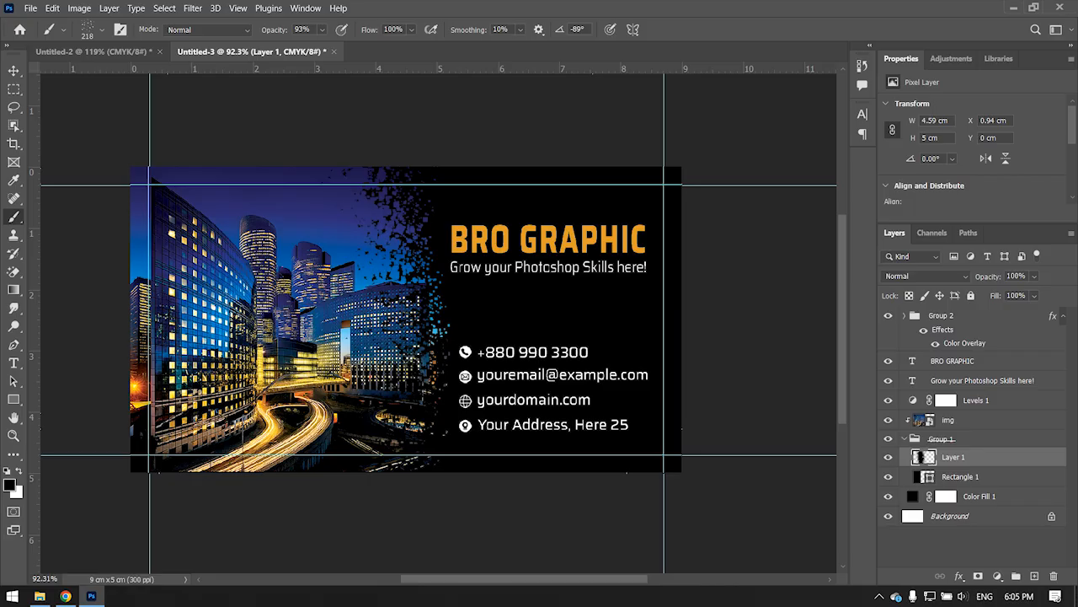
- Switch to the Move tool and deselect Layer 1
scroll(593, 428, down, 2)
click(14, 70)
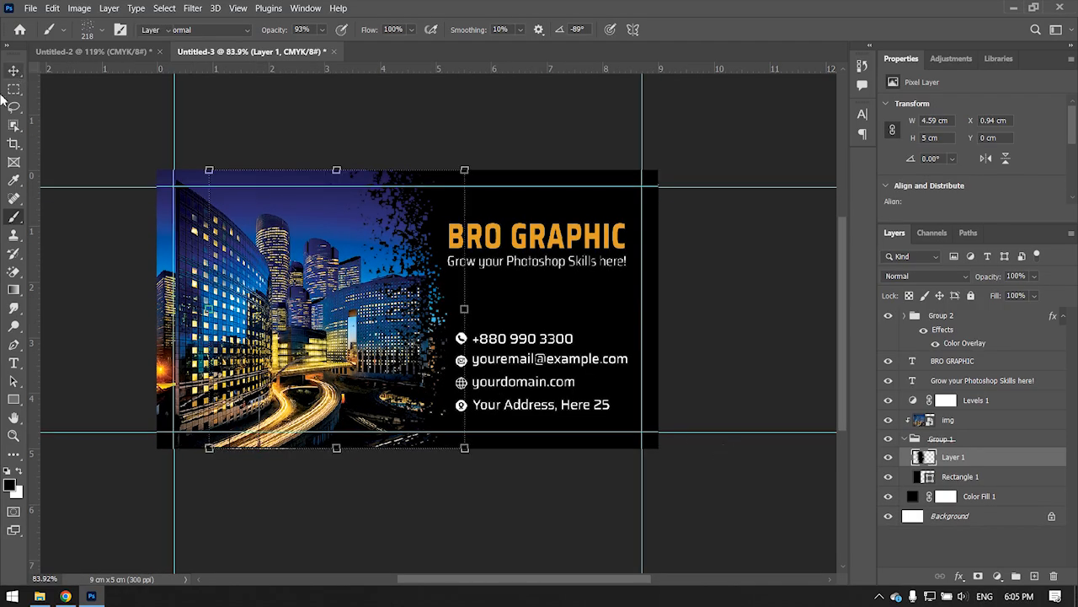
click(741, 317)
scroll(406, 295, down, 1)
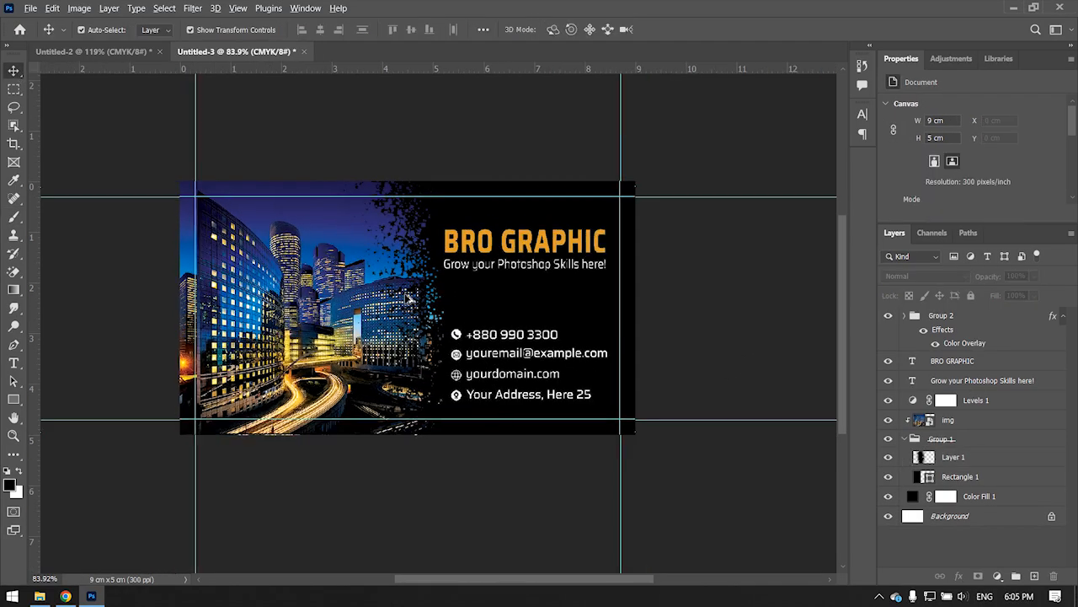
scroll(408, 297, down, 2)
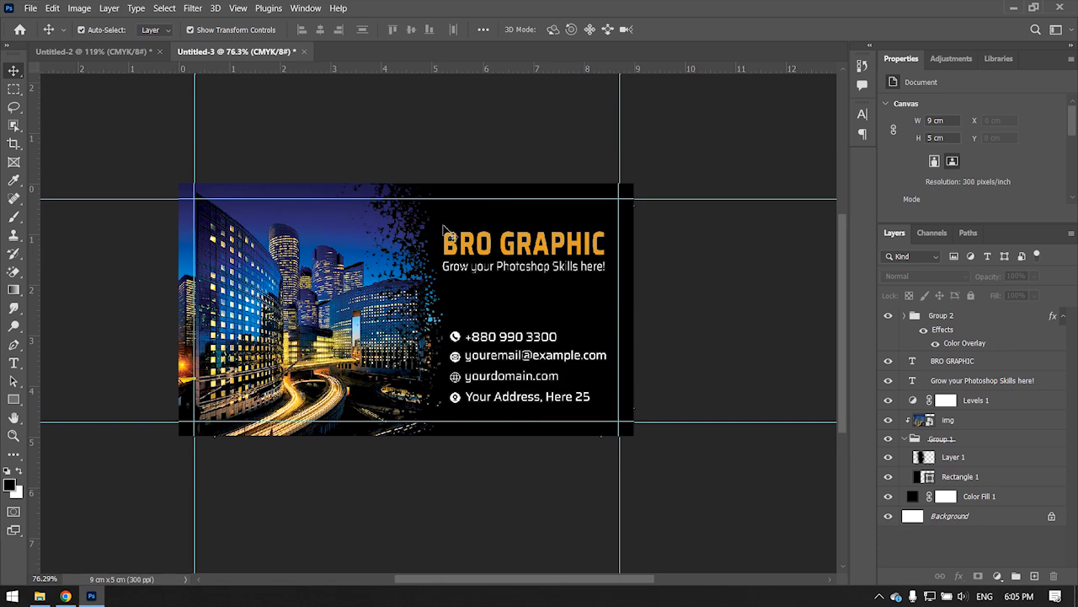
- Select the BRO GRAPHIC title and its tagline together and nudge them slightly upward
click(531, 252)
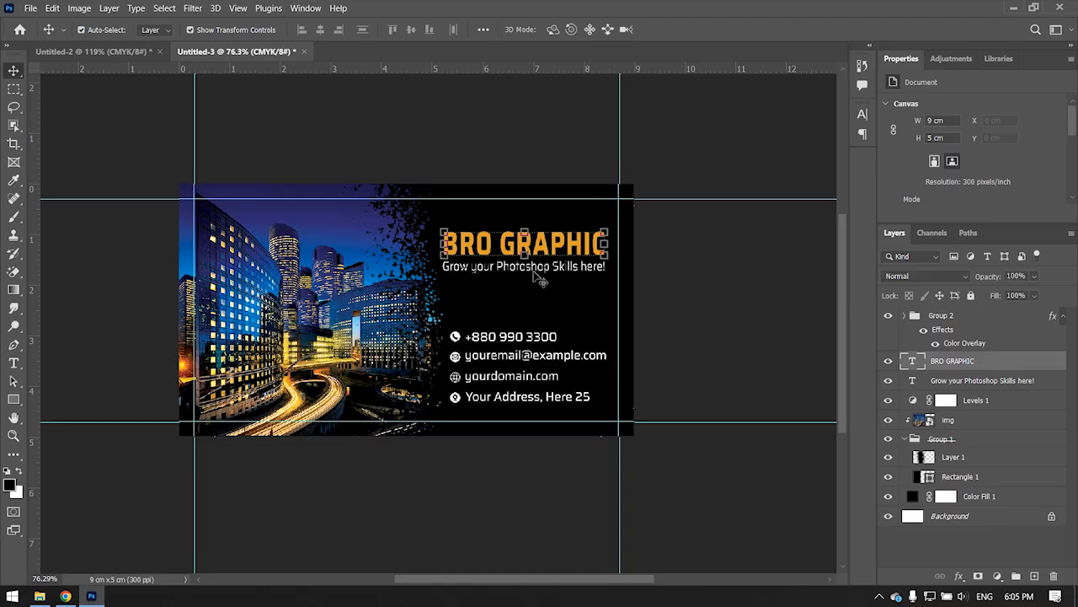
key(ctrl+t)
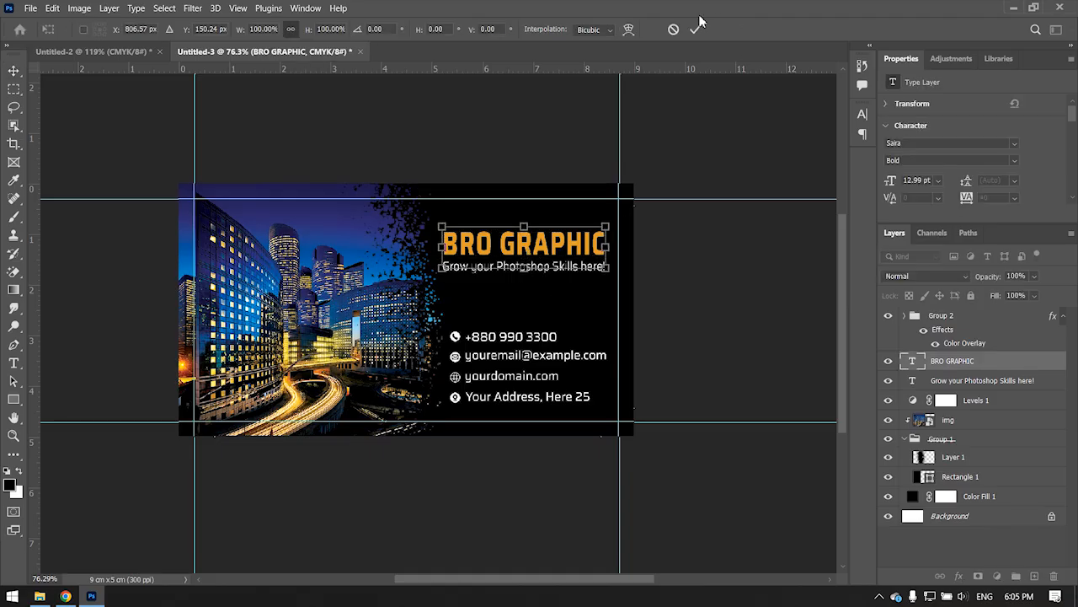
click(696, 25)
shift+click(969, 384)
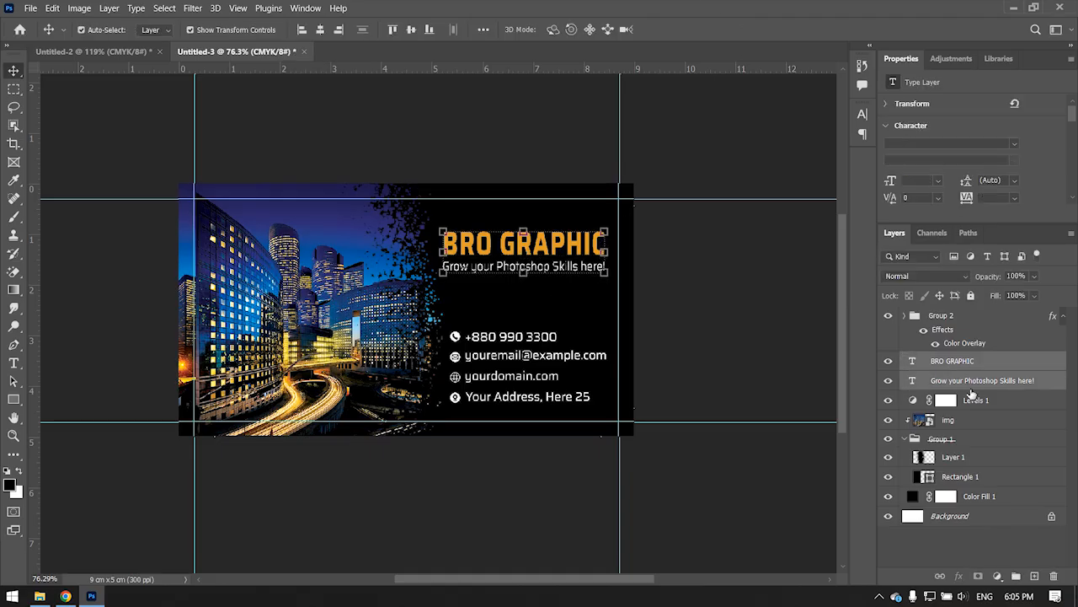
key(Down)
key(Up)
key(Up)
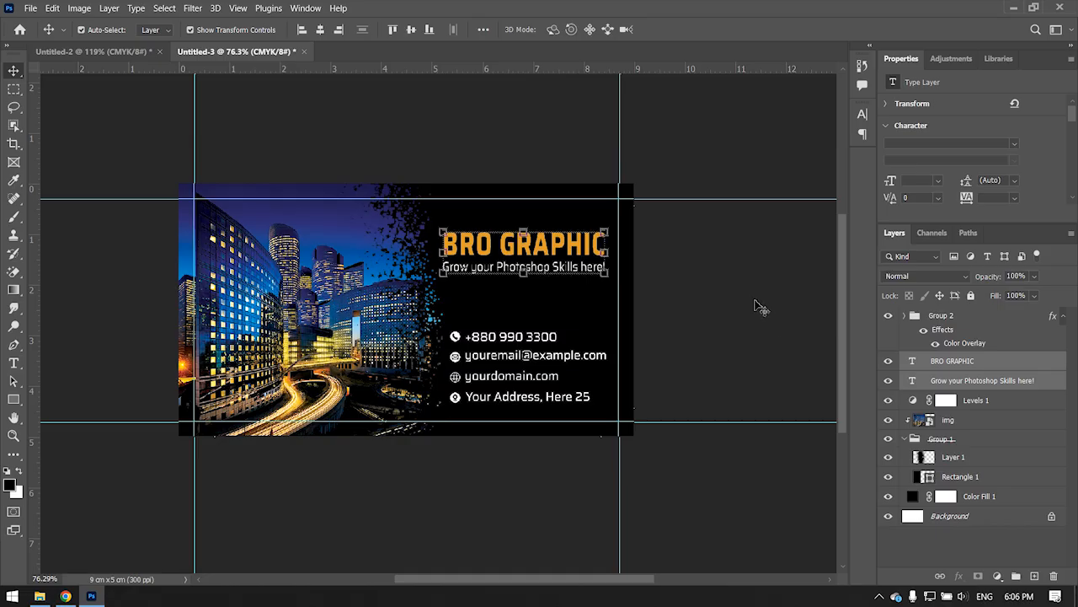
- Nudge the Group 2 contact details upward and slightly right to X 818.14 px, Y 418.51 px, apply the transform and deselect the group
click(510, 336)
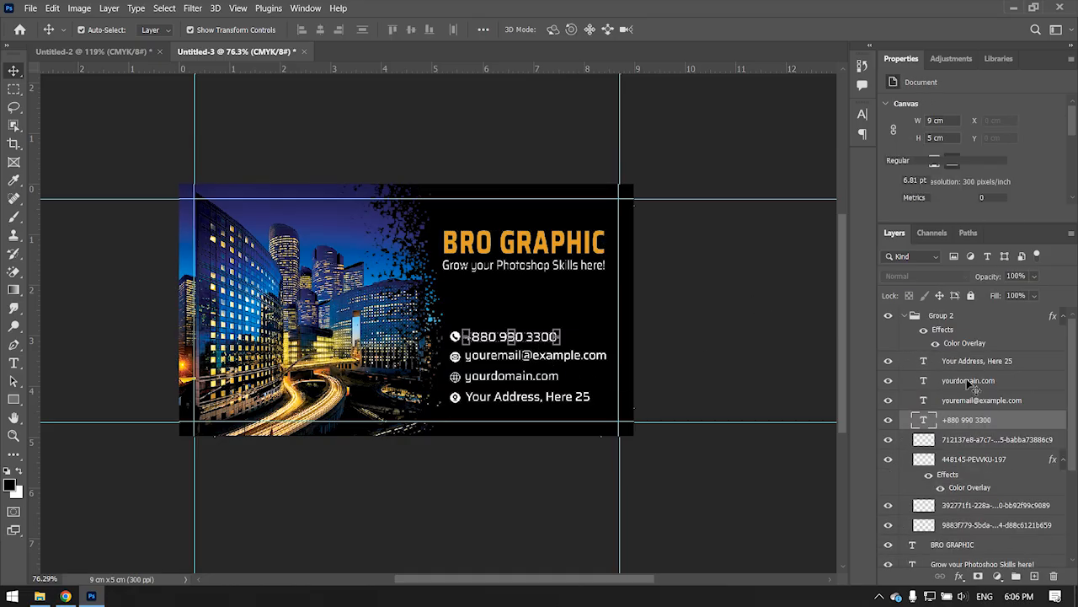
click(940, 318)
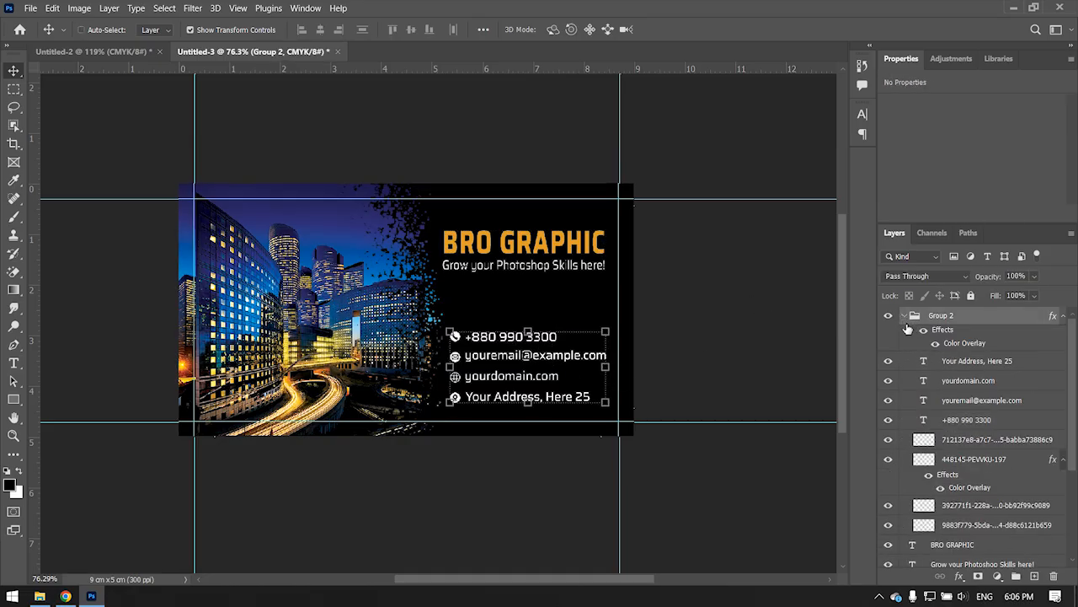
key(ctrl+t)
key(Up)
key(Up)
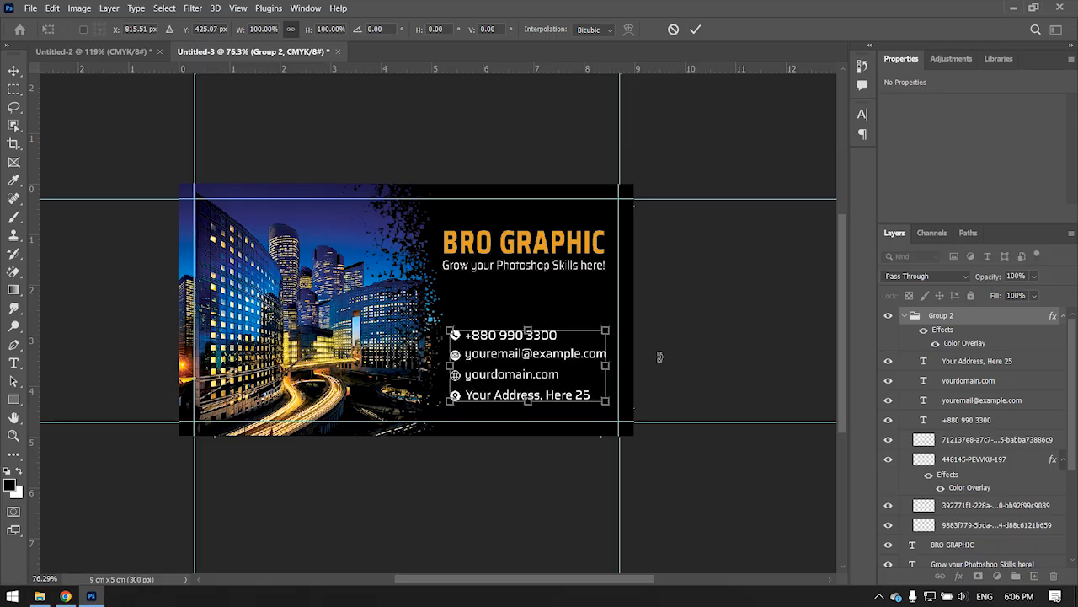
key(Up)
key(Up)
key(Up)
key(Right)
key(Right)
key(Up)
key(Up)
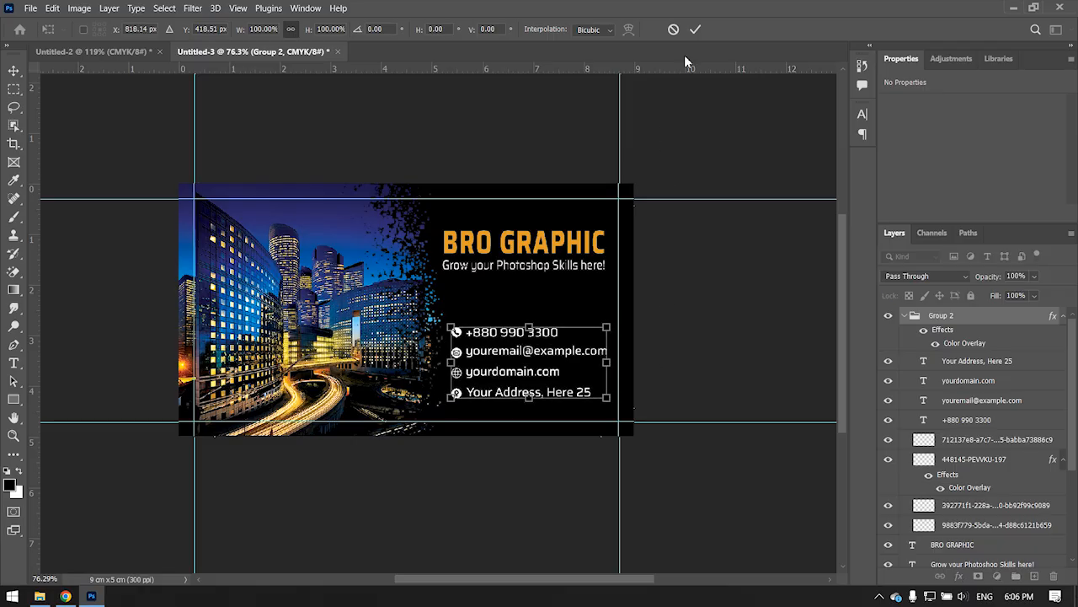
click(695, 30)
click(714, 315)
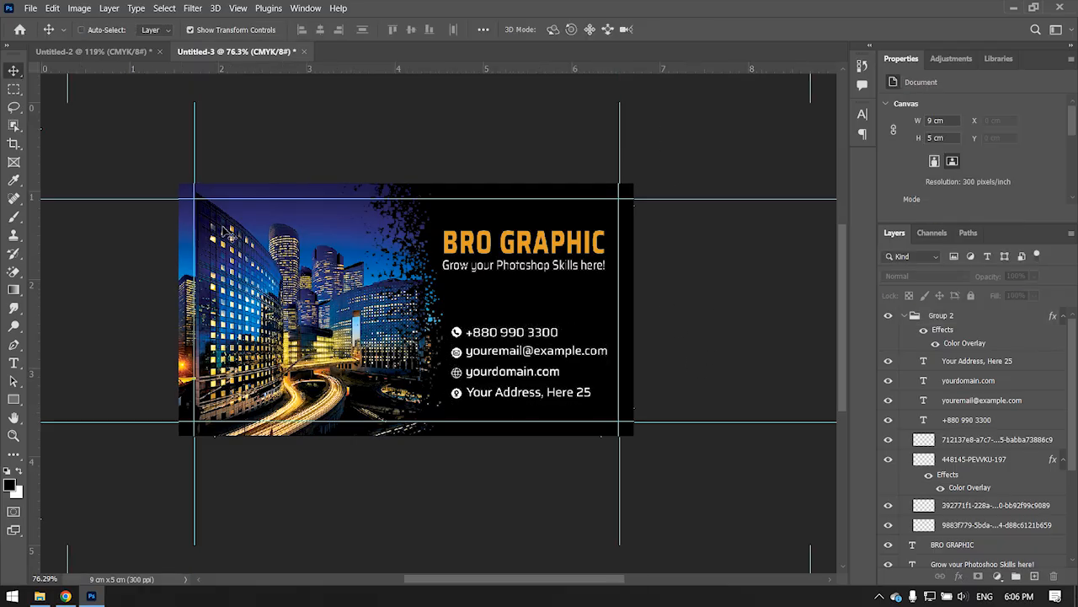
- Hide the guides to show the whole business card without overlays
key(ctrl+plus)
key(ctrl+plus)
scroll(421, 414, down, 4)
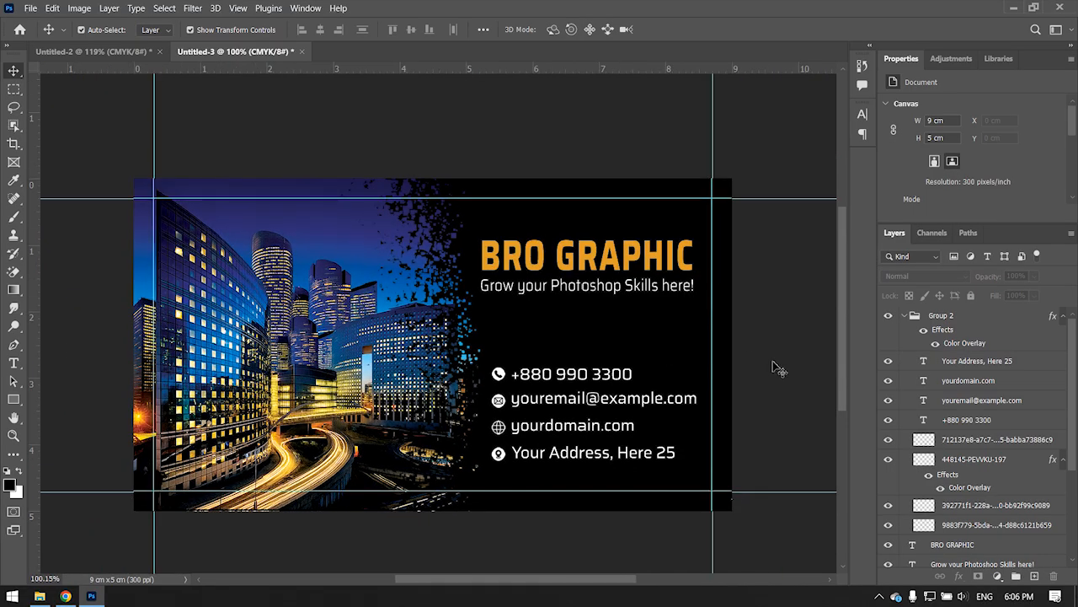
key(ctrl+semicolon)
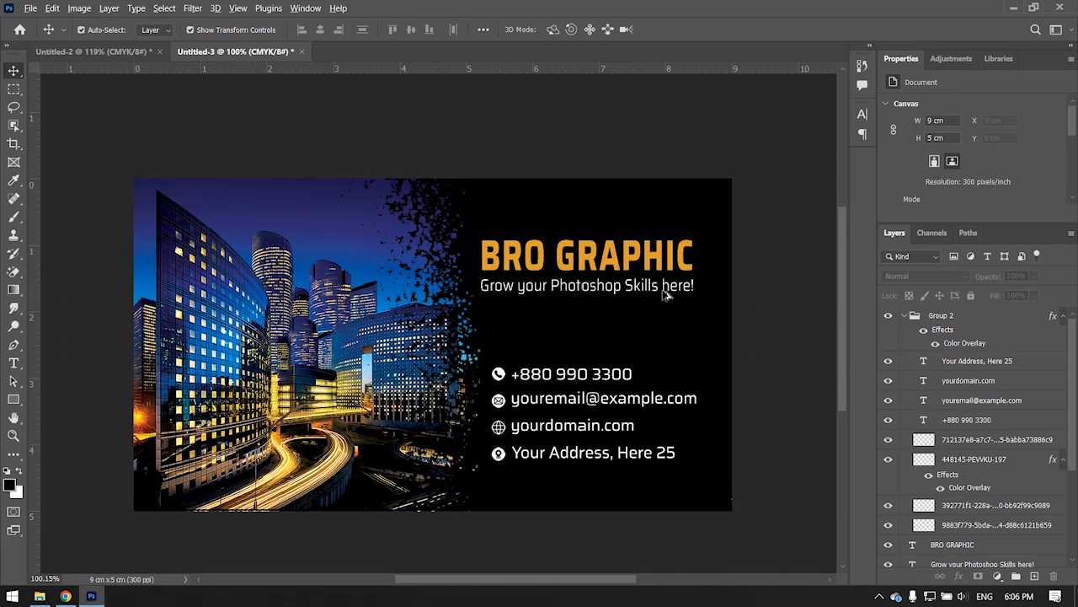
scroll(642, 288, down, 1)
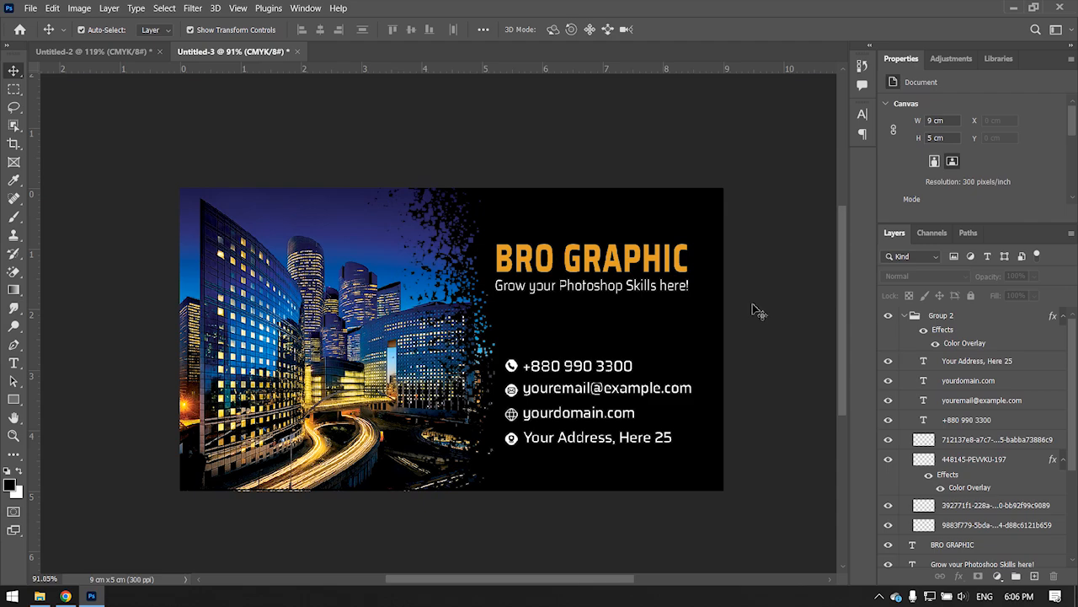